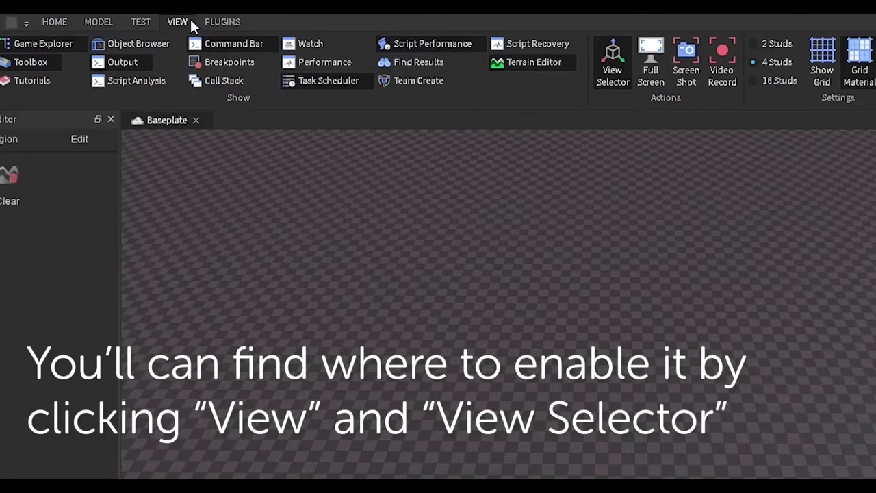
Turn on the View Selector orientation cube and orbit the camera around the empty baseplate
left_click(612, 65)
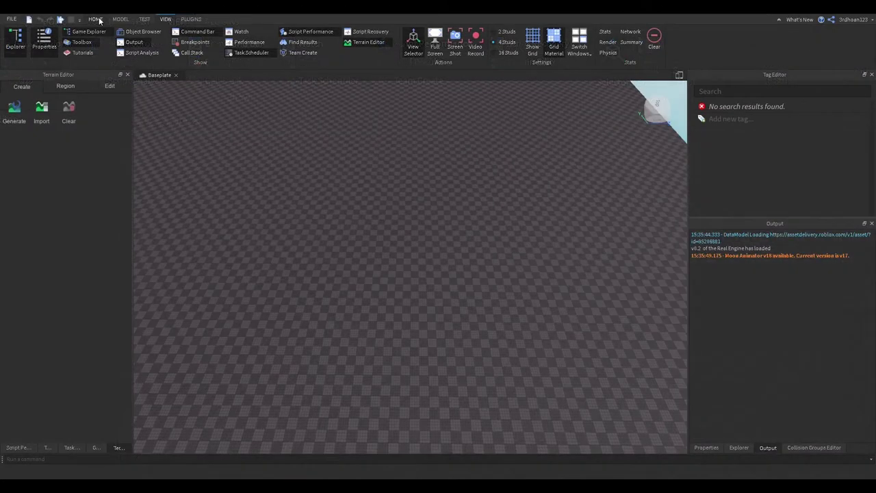
left_click(95, 19)
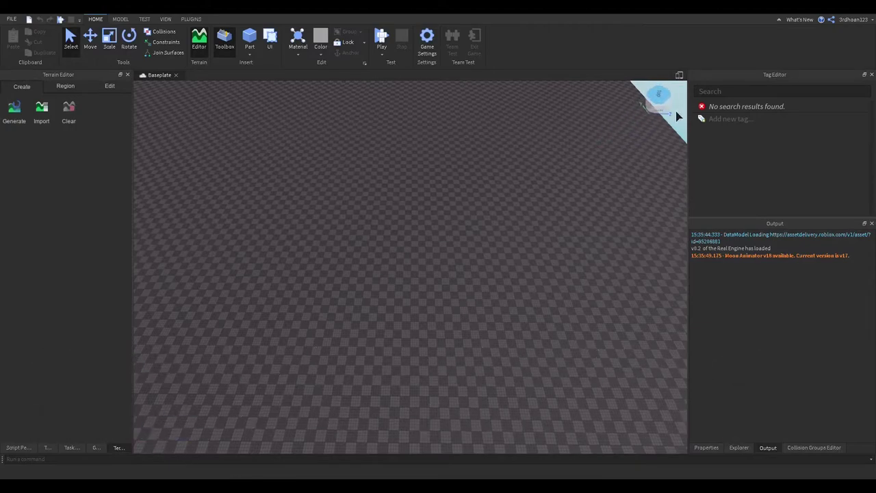
right_click_drag(579, 122, 469, 199)
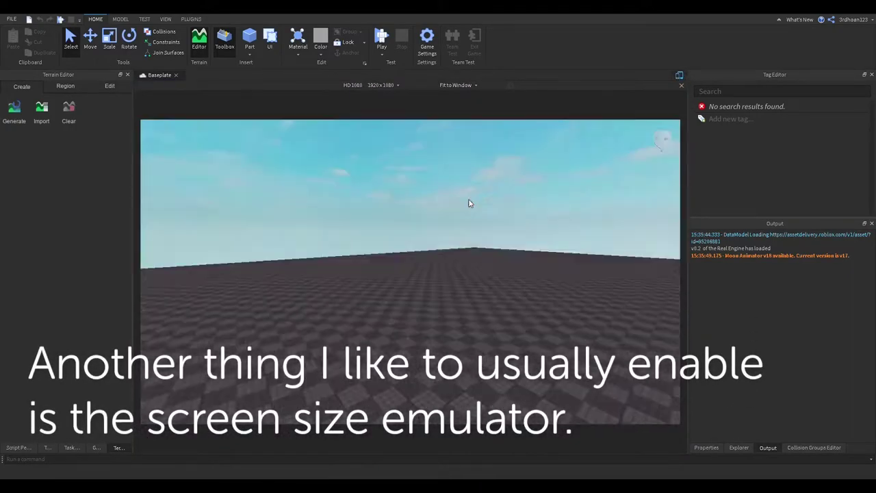
right_click_drag(470, 204, 469, 201)
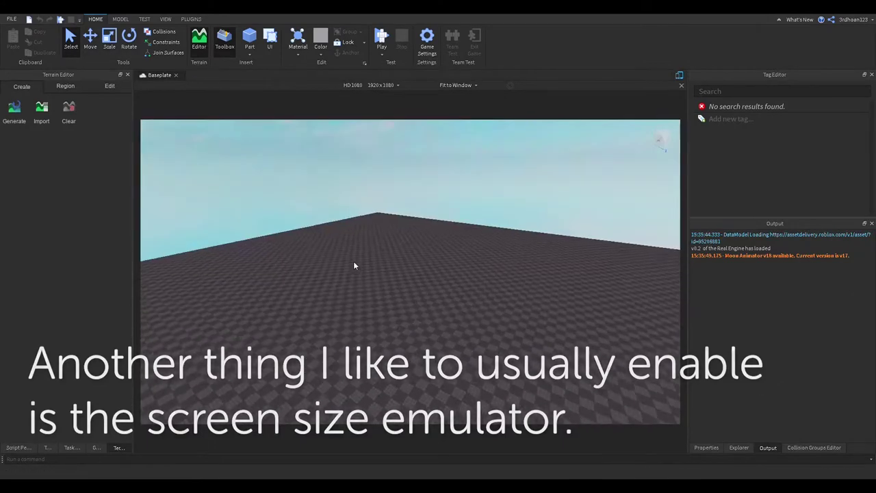
right_click_drag(353, 261, 349, 261)
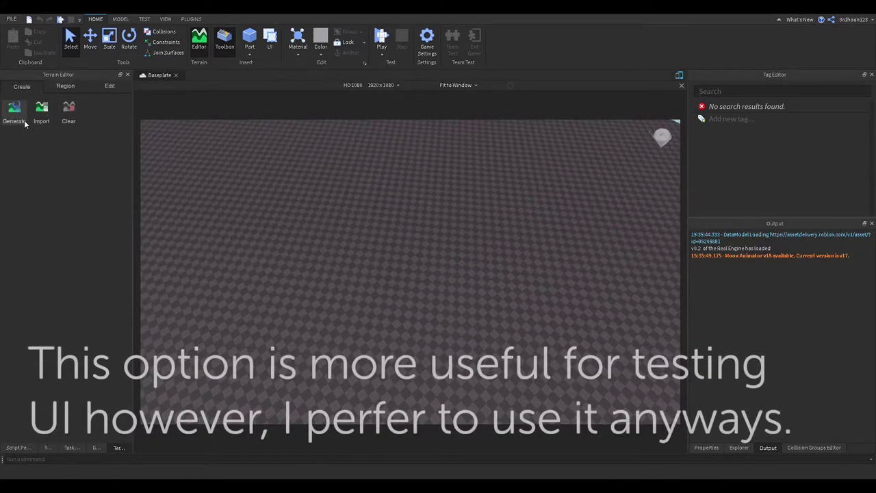
right_click_drag(348, 180, 346, 177)
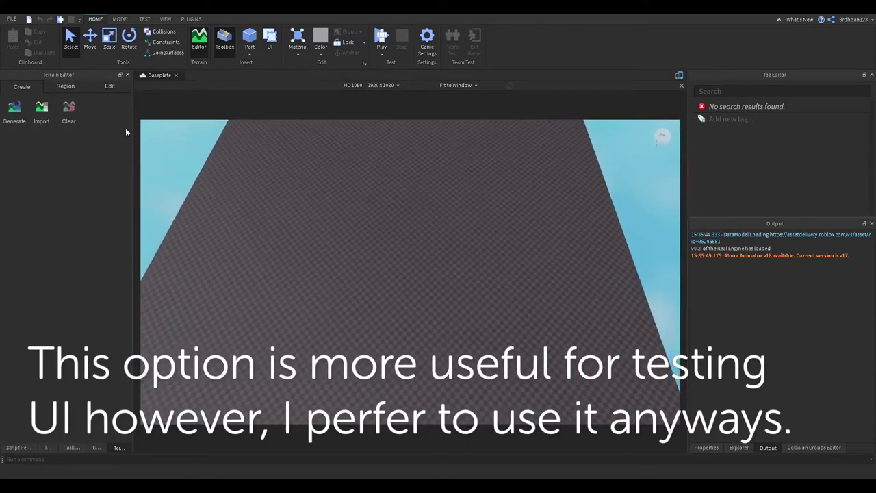
left_click(15, 108)
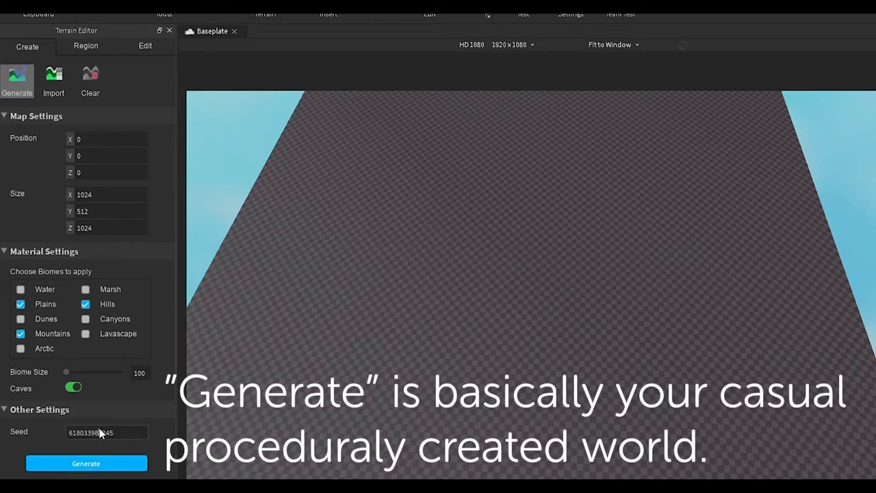
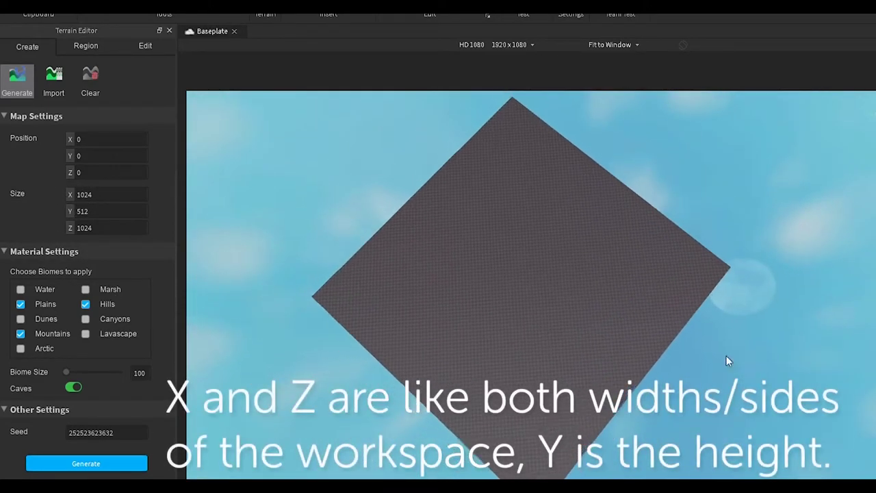
right_click_drag(649, 328, 650, 318)
right_click_drag(709, 335, 709, 335)
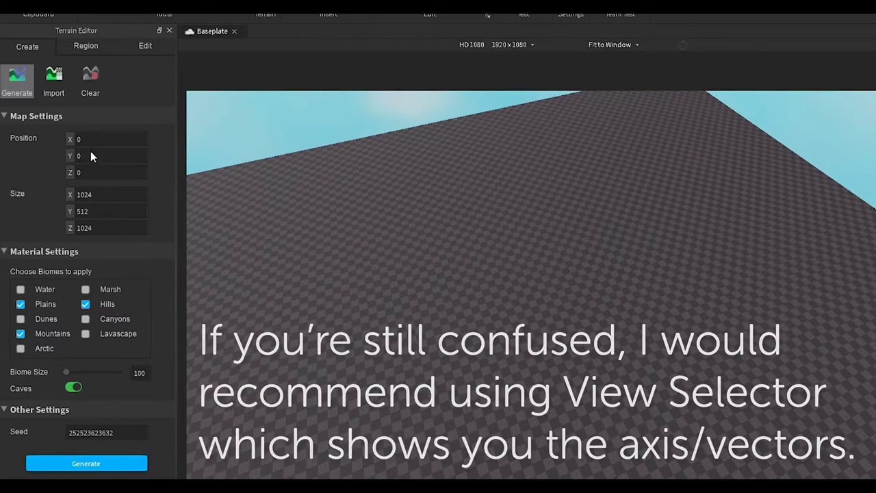
Look over the terrain Import and Clear options
right_click_drag(416, 247, 416, 250)
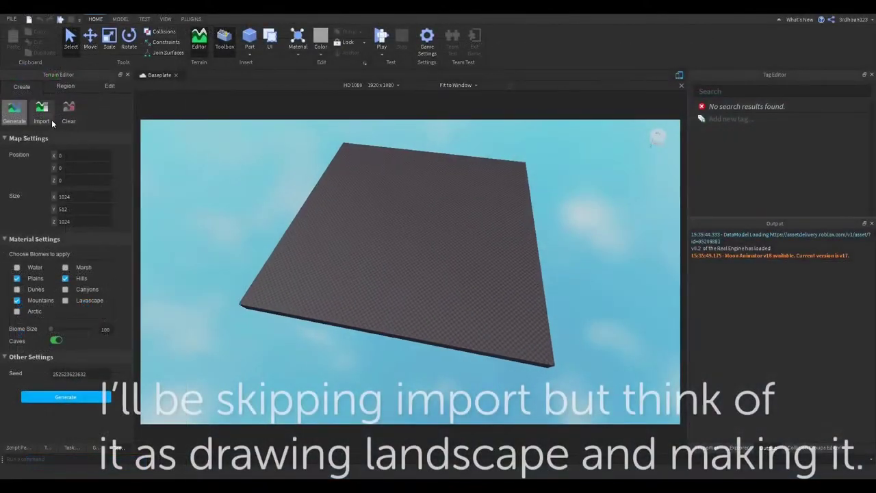
left_click(42, 111)
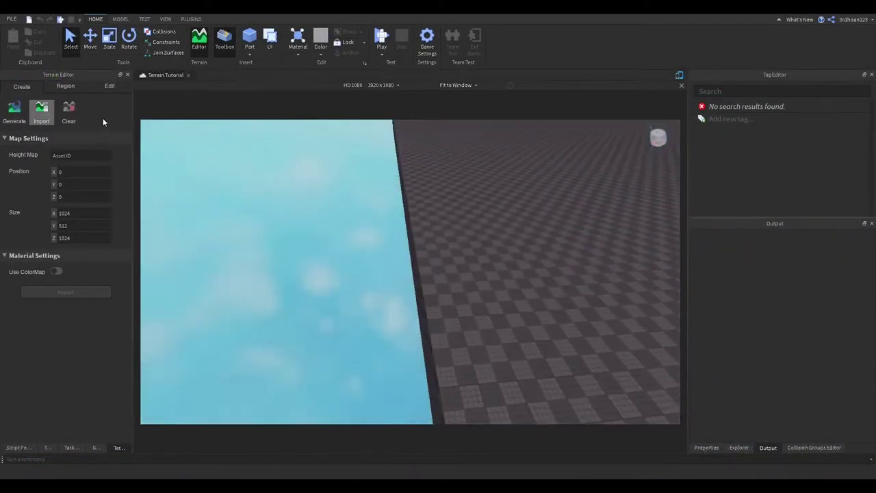
left_click(62, 112)
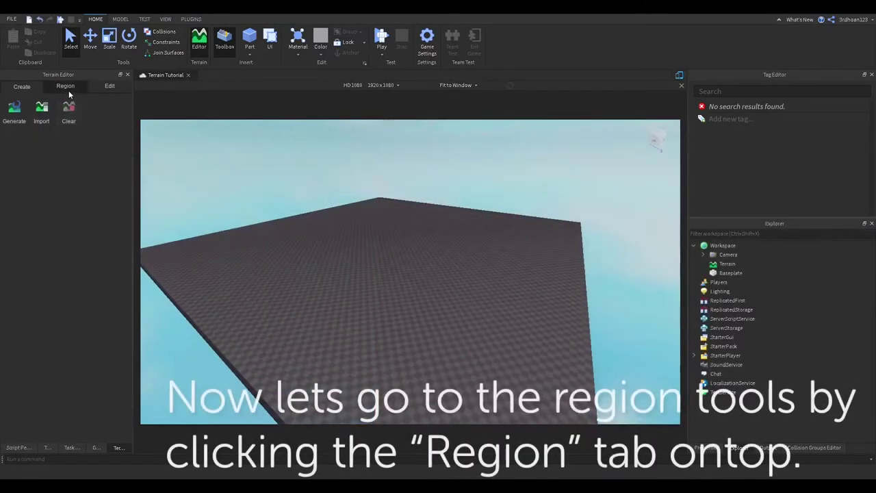
Reshape the Region selection box and stretch it taller
left_click(69, 91)
scroll(248, 204, "up", 3)
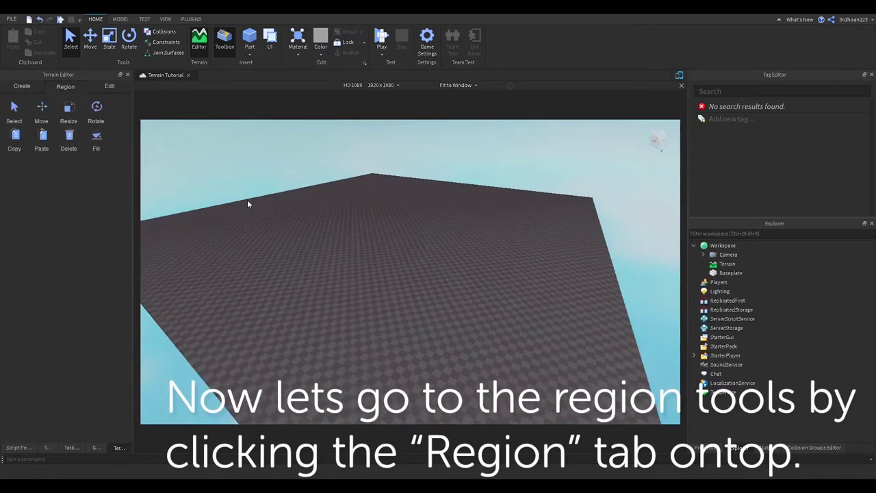
right_click_drag(248, 204, 190, 172)
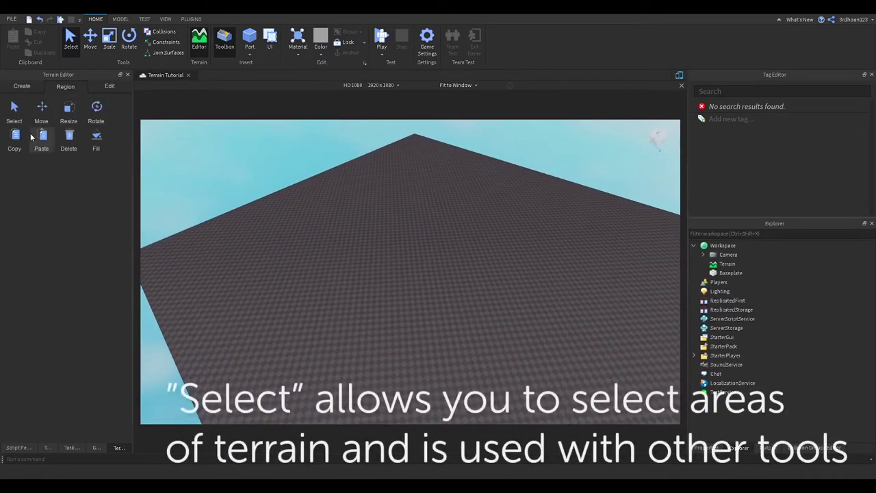
left_click_drag(371, 266, 551, 353)
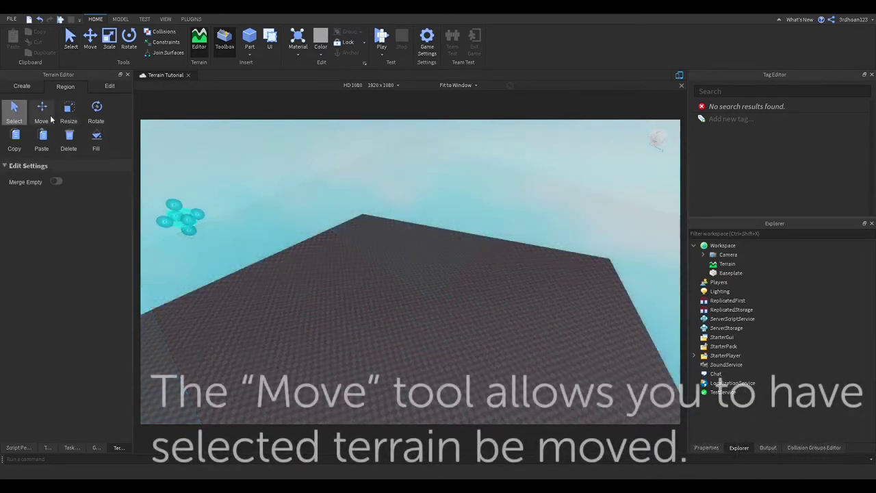
right_click_drag(288, 224, 365, 215)
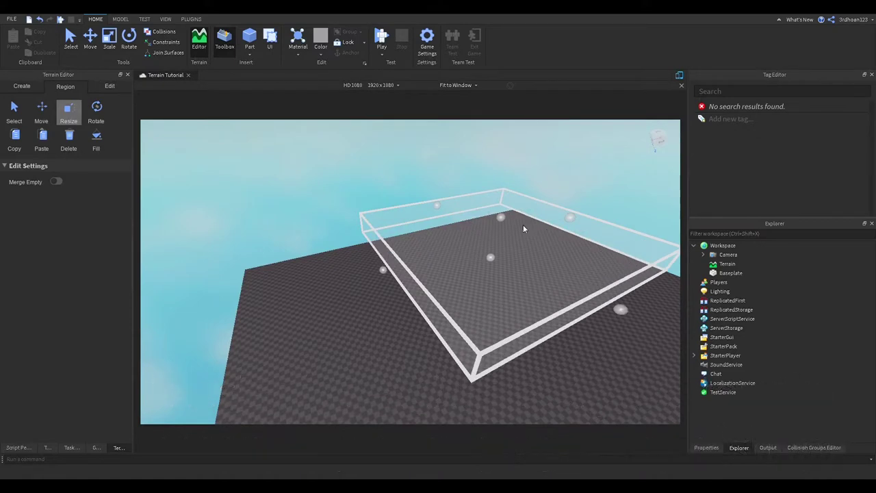
left_click_drag(523, 222, 511, 180)
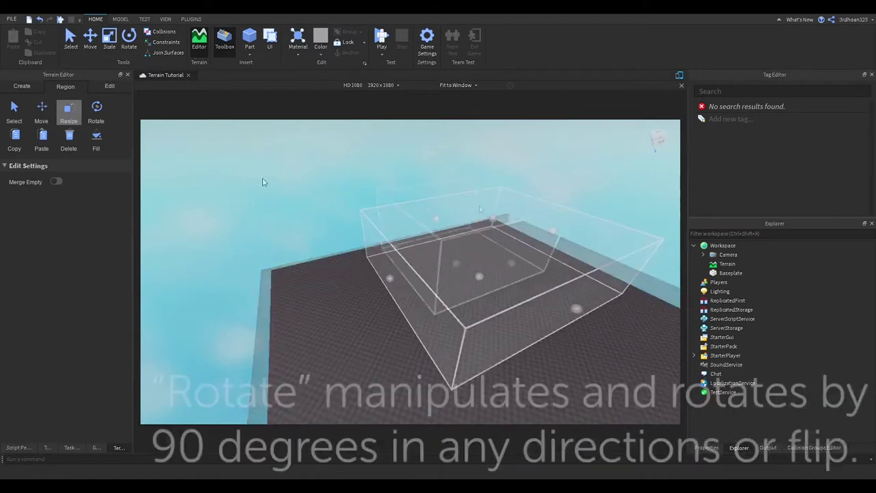
Rotate the selection box 90° and back, then paste and delete terrain inside it
left_click(96, 109)
right_click_drag(452, 179, 460, 177)
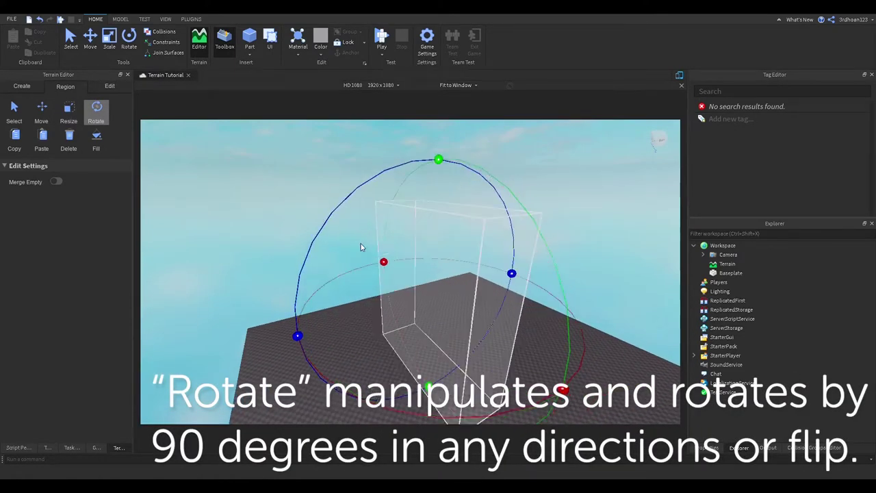
left_click_drag(563, 390, 442, 201)
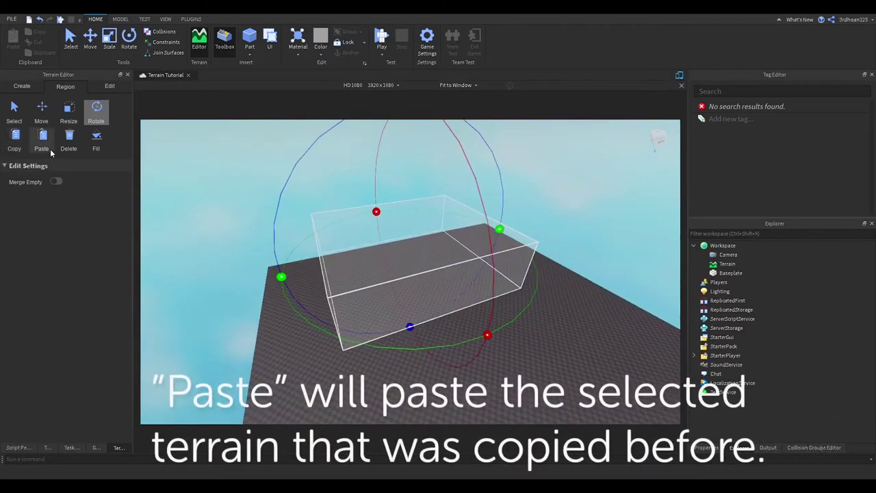
left_click(48, 149)
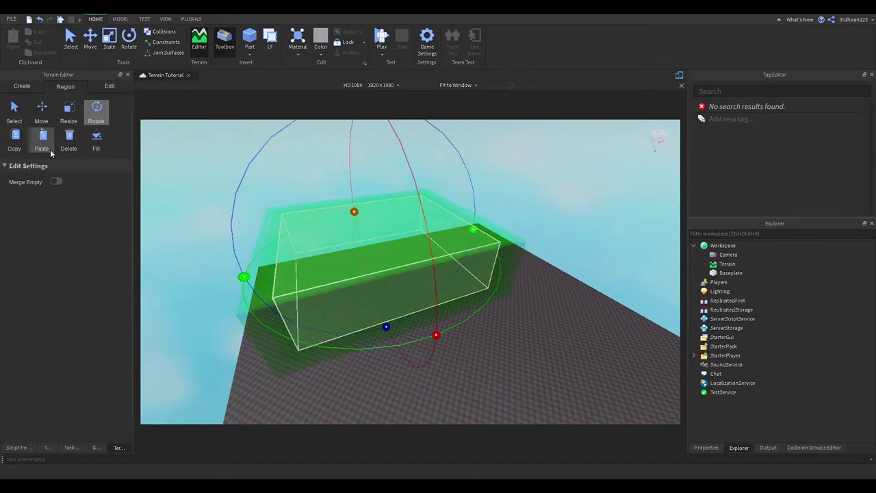
left_click(74, 151)
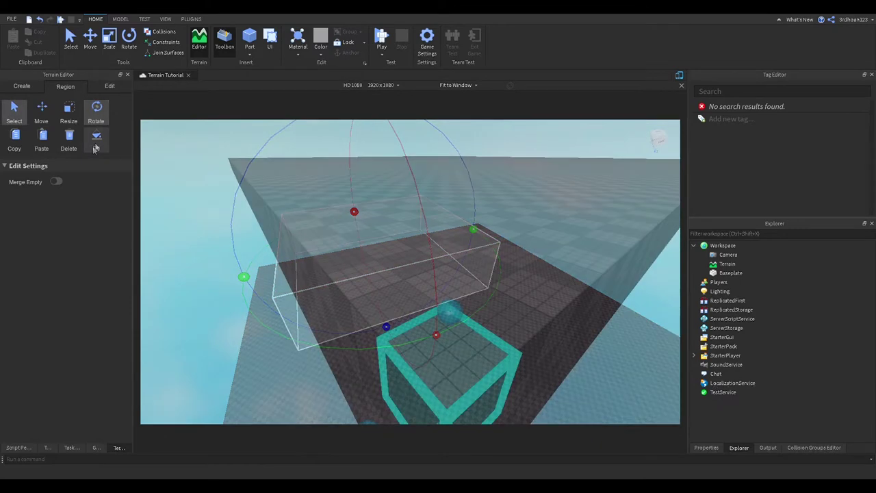
left_click(96, 141)
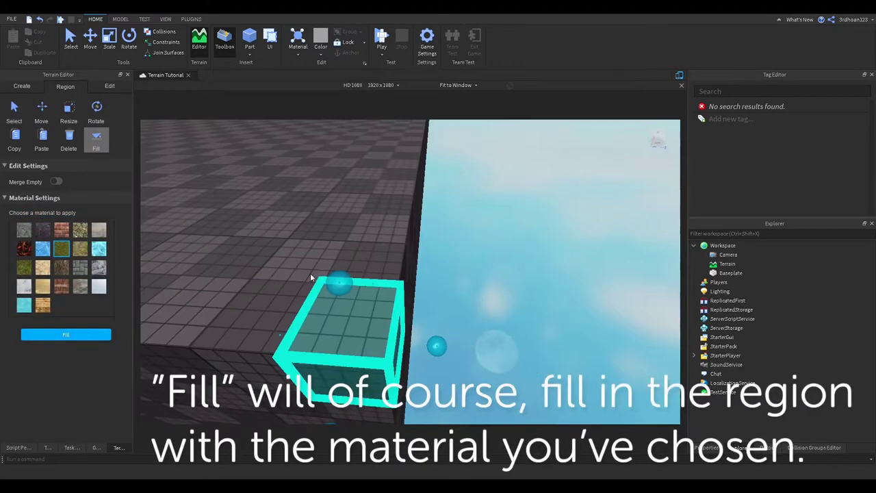
Size a flat, wide region box and fill it with water
left_click_drag(310, 277, 273, 277)
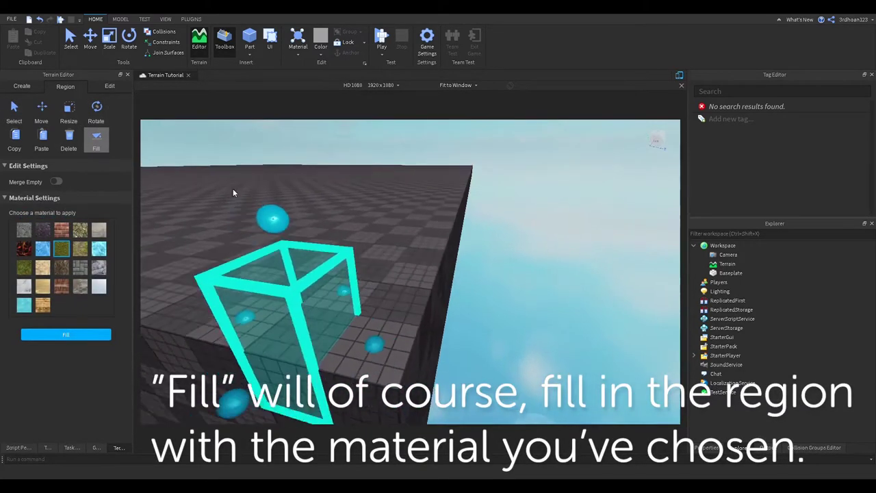
left_click_drag(344, 288, 331, 160)
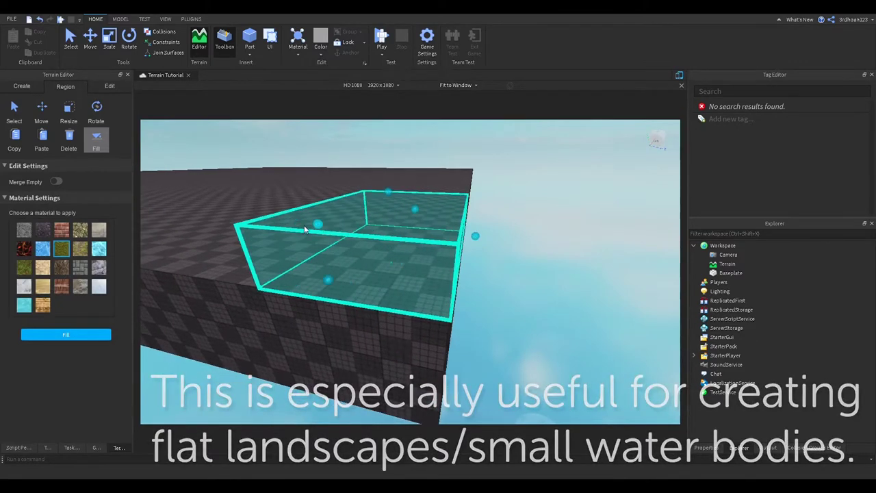
left_click_drag(322, 225, 289, 224)
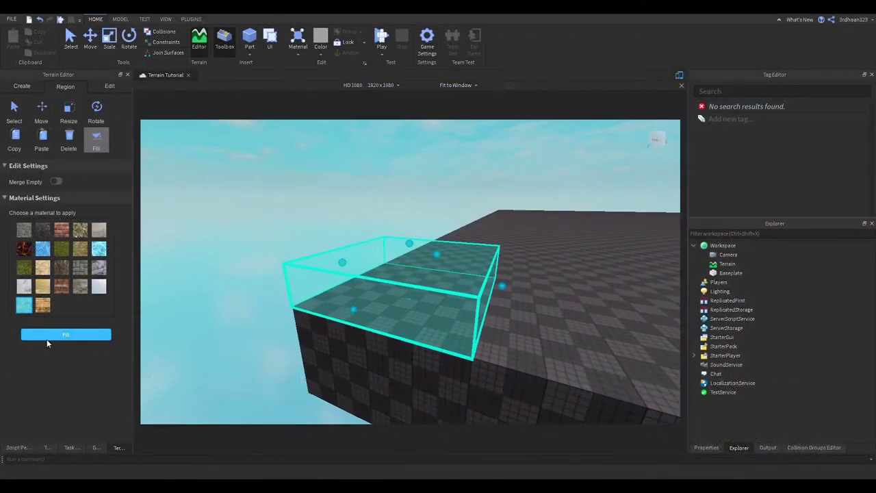
left_click(46, 336)
right_click_drag(491, 338, 537, 244)
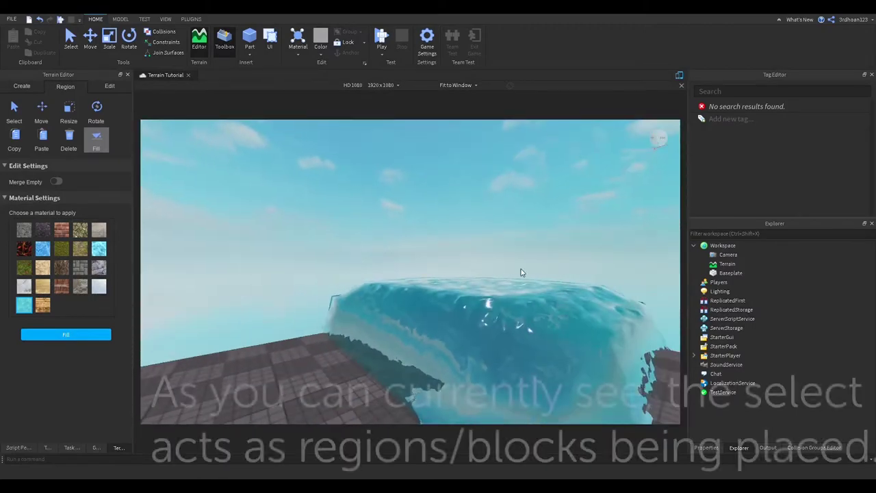
right_click_drag(520, 274, 462, 274)
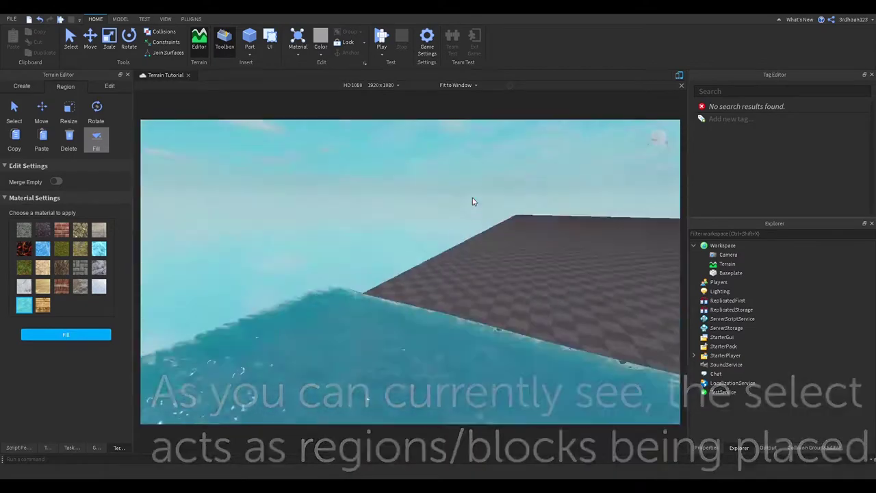
right_click_drag(472, 197, 472, 197)
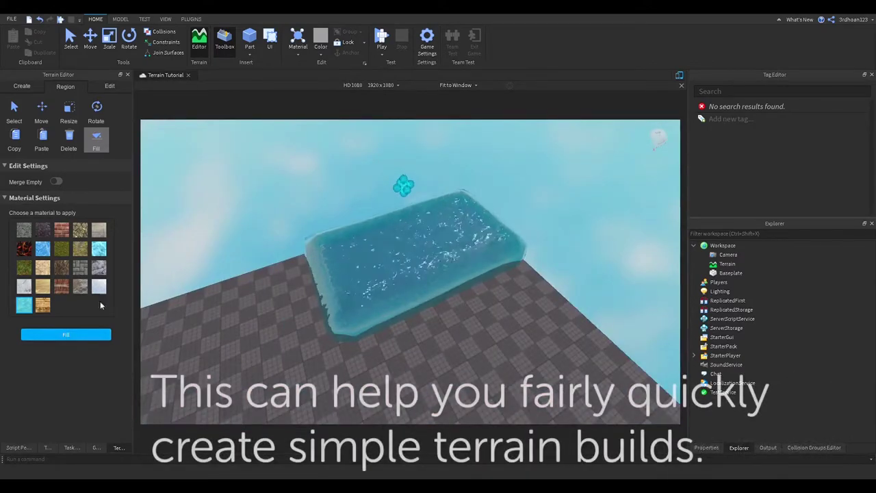
Fill the adjoining region box with sand
left_click(96, 137)
left_click(96, 139)
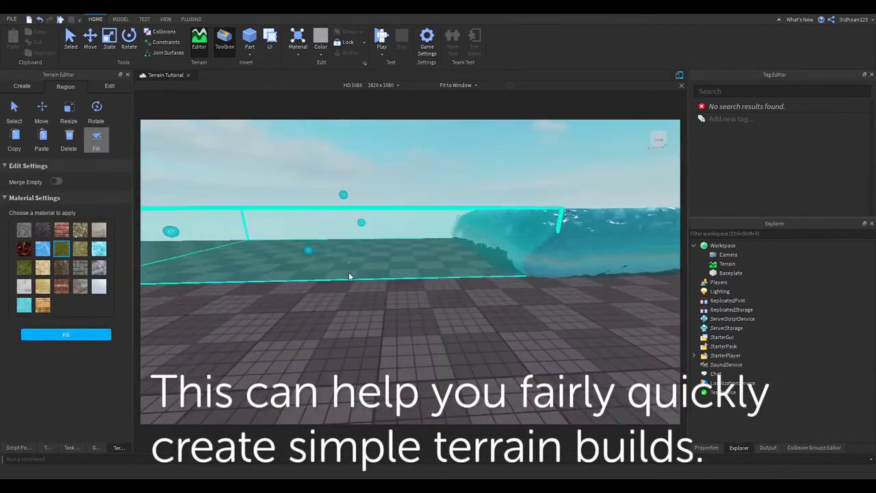
left_click(61, 335)
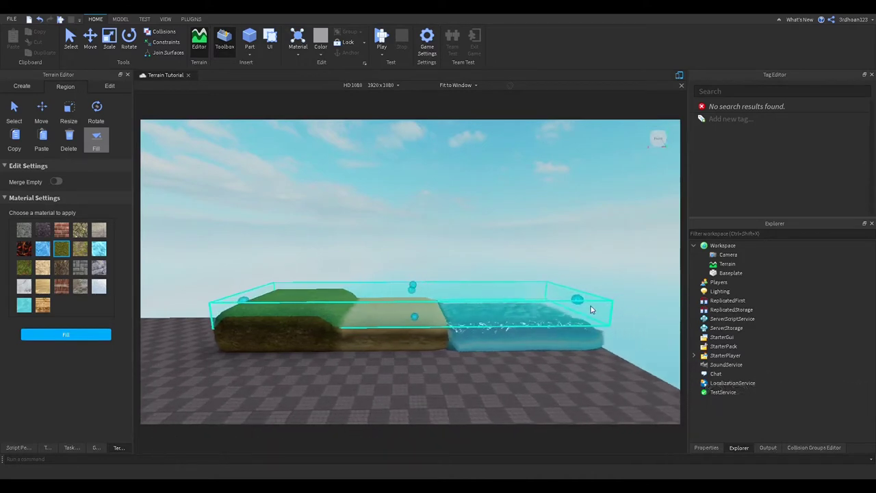
Slide the terrain region along the X axis beside the grass, sand and water strip
right_click_drag(592, 310, 390, 238)
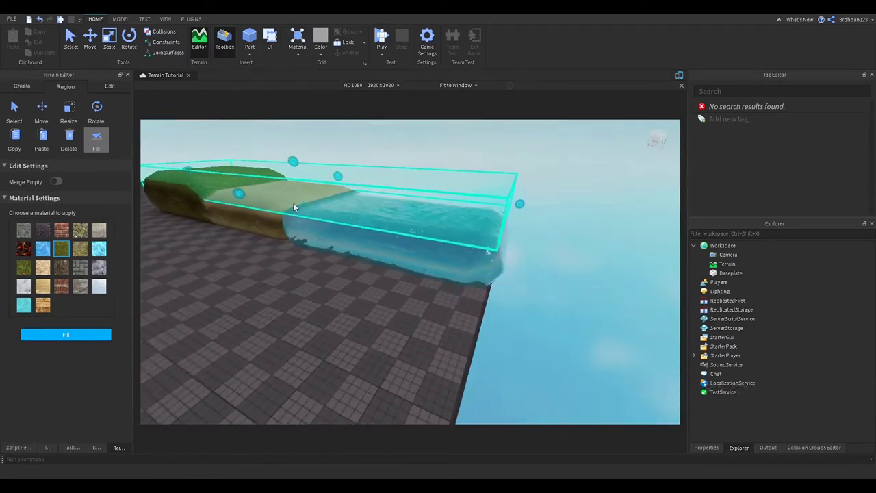
right_click_drag(312, 239, 323, 221)
left_click(42, 113)
right_click_drag(436, 182, 339, 293)
left_click_drag(339, 291, 295, 274)
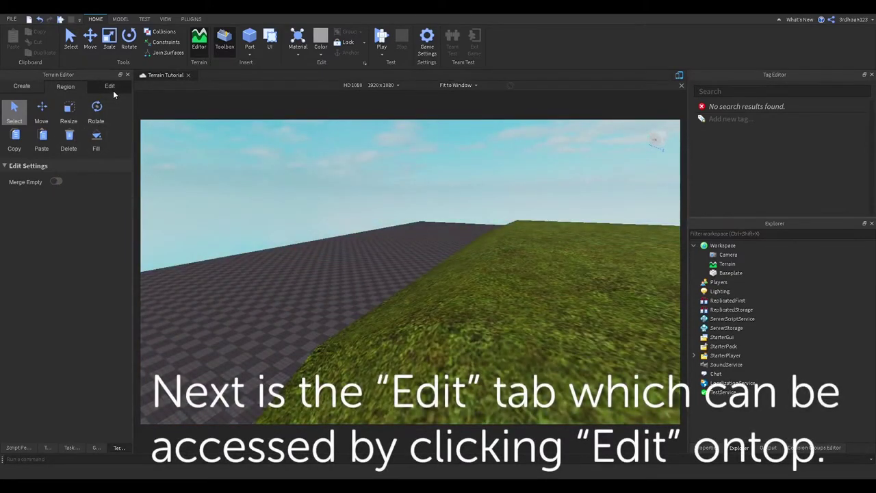
left_click(111, 87)
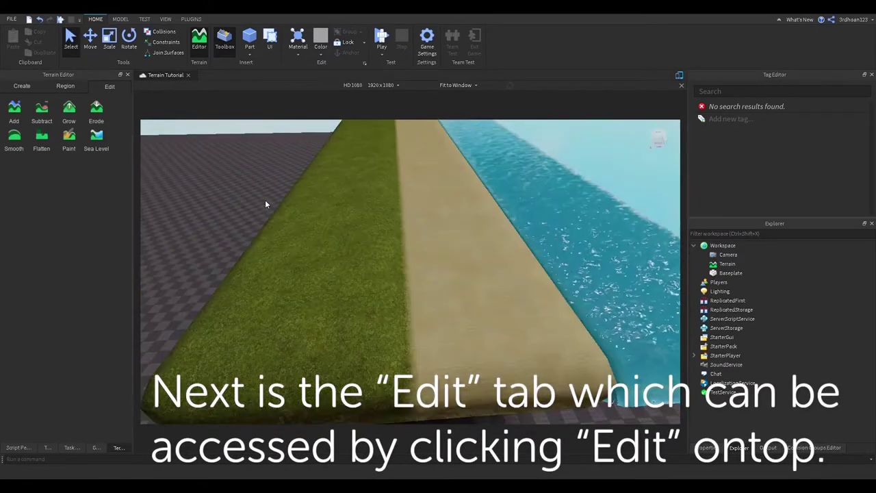
Select the Add brush and toggle the baseplate grid texture
left_click(19, 116)
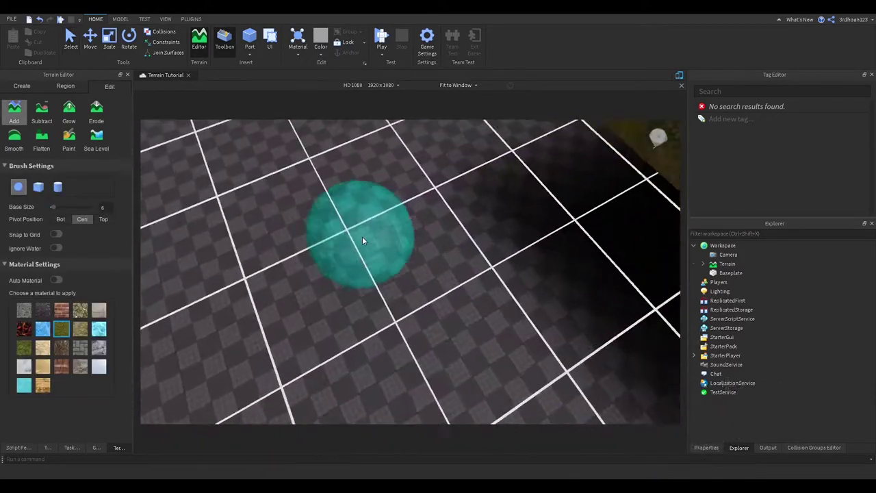
scroll(362, 236, "up", 3)
scroll(362, 236, "down", 3)
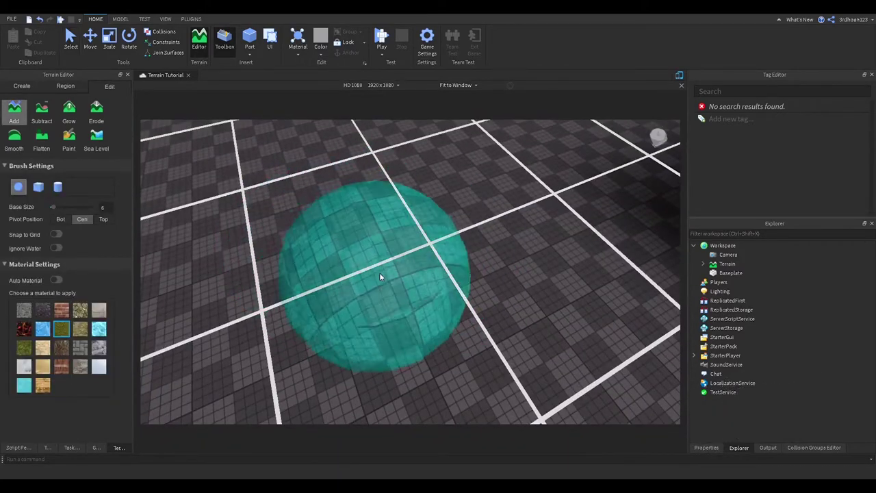
left_click(167, 19)
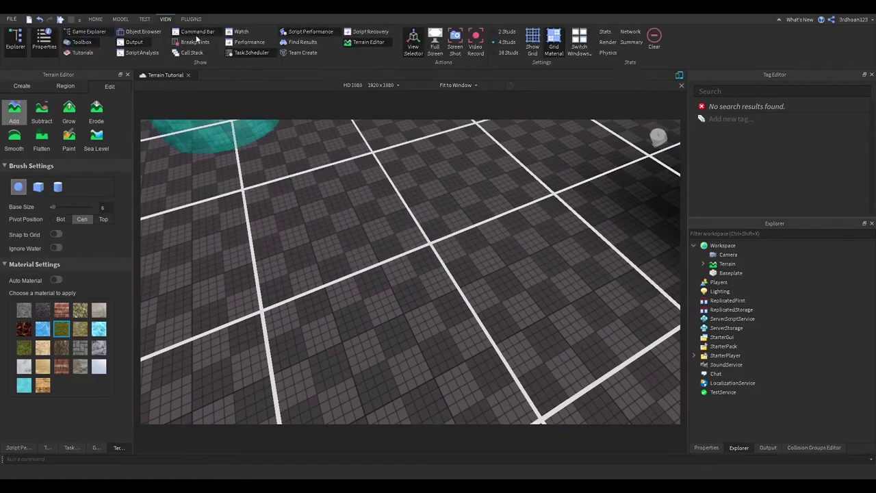
left_click(545, 47)
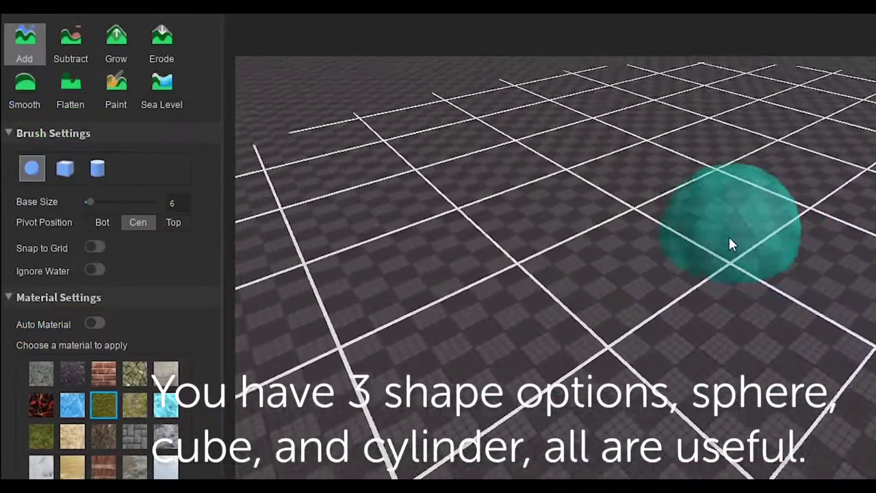
scroll(704, 266, "down", 10)
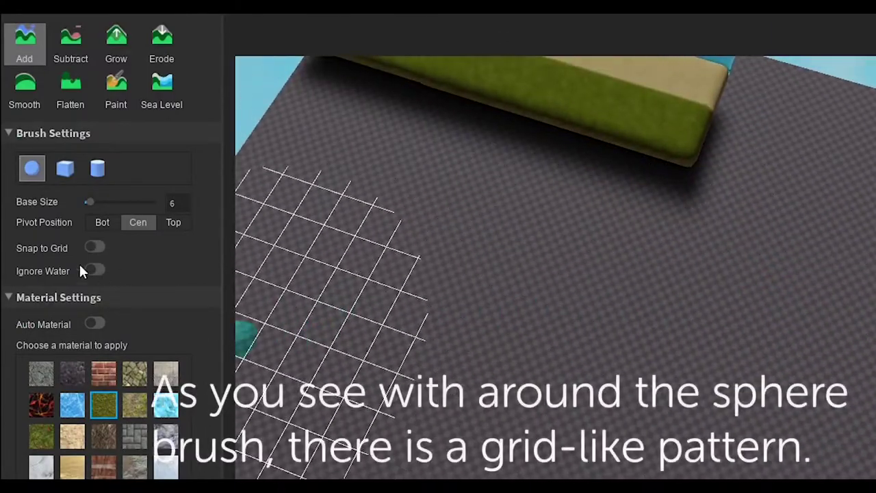
scroll(342, 333, "up", 5)
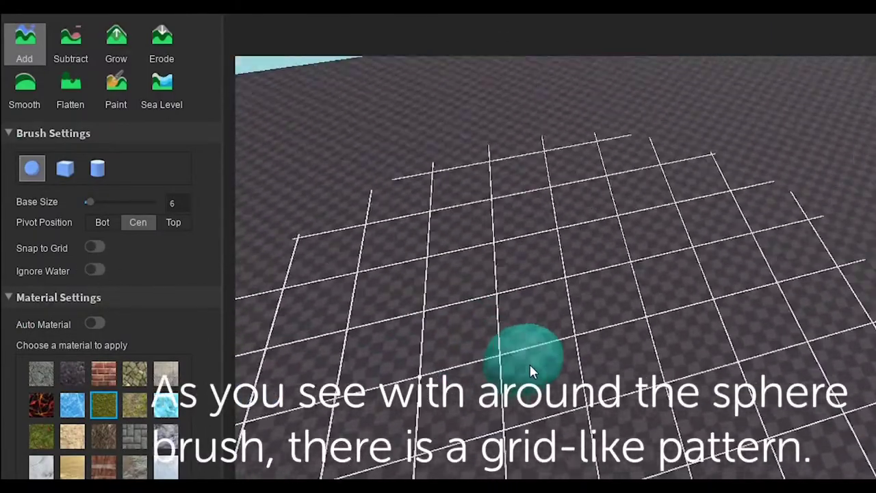
Paint a test strip of grass terrain on the baseplate, then undo it
mouse_move(529, 362)
right_mouse_down()
mouse_move(548, 295)
mouse_move(582, 297)
mouse_move(718, 341)
mouse_move(696, 459)
mouse_move(754, 421)
mouse_move(759, 435)
right_mouse_up()
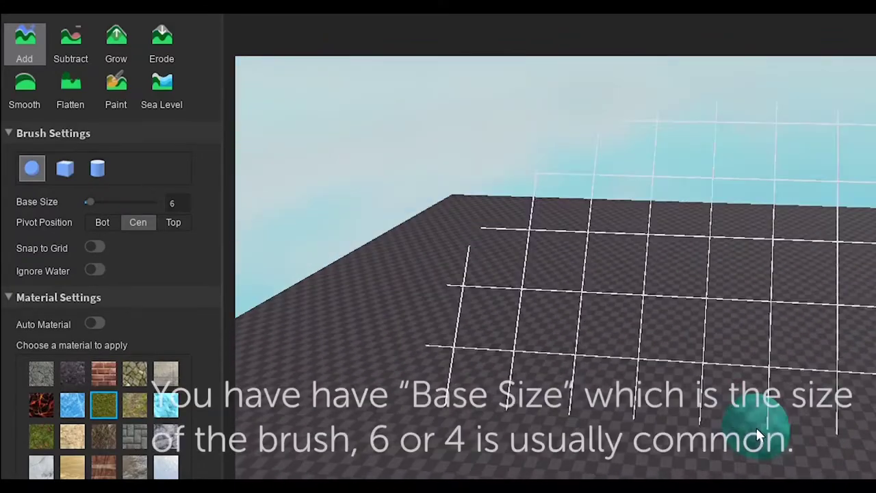
mouse_move(645, 415)
left_mouse_down()
mouse_move(736, 275)
mouse_move(534, 343)
mouse_move(599, 209)
mouse_move(757, 145)
mouse_move(719, 203)
mouse_move(809, 206)
mouse_move(719, 213)
left_mouse_up()
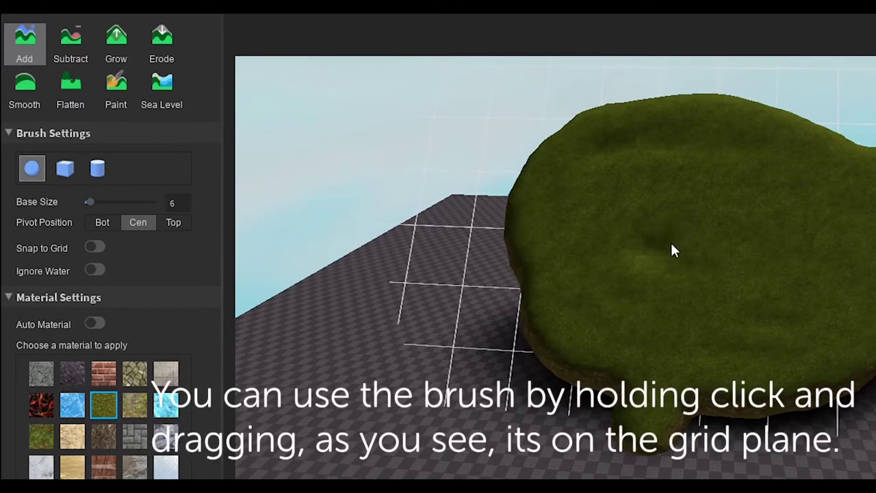
scroll(671, 240, "down", 6)
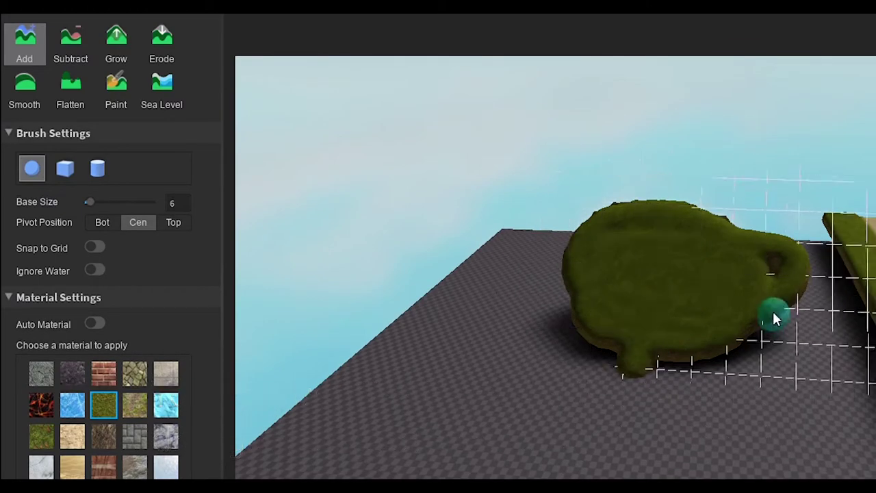
mouse_move(699, 268)
right_mouse_down()
mouse_move(612, 348)
mouse_move(612, 240)
mouse_move(654, 387)
mouse_move(648, 378)
right_mouse_up()
key("ctrl+z")
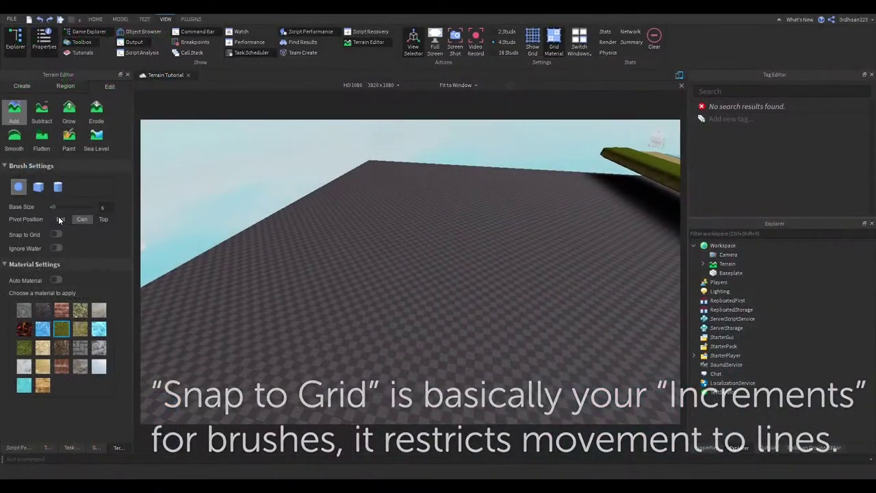
Set the brush pivot to bottom and paint looping grass mounds across the baseplate
left_click(61, 219)
mouse_move(304, 267)
left_mouse_down()
mouse_move(573, 293)
mouse_move(329, 176)
mouse_move(456, 243)
mouse_move(382, 209)
left_mouse_up()
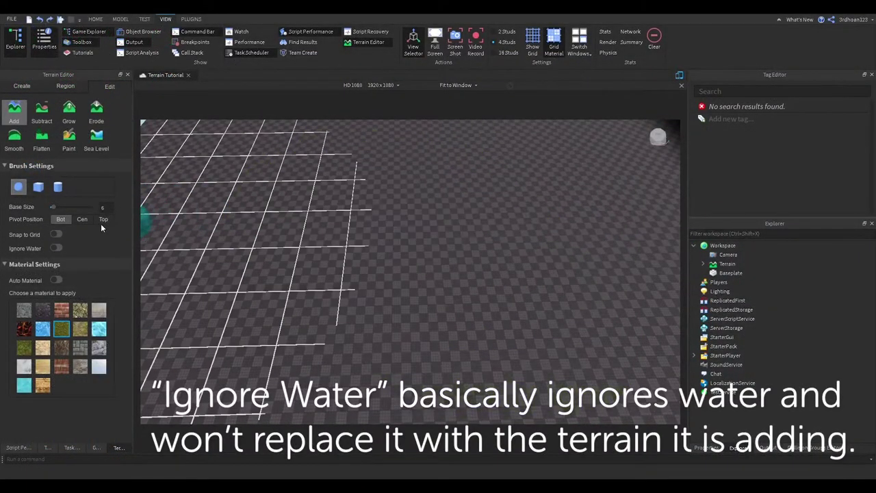
mouse_move(172, 226)
left_mouse_down()
mouse_move(250, 201)
mouse_move(354, 291)
left_mouse_up()
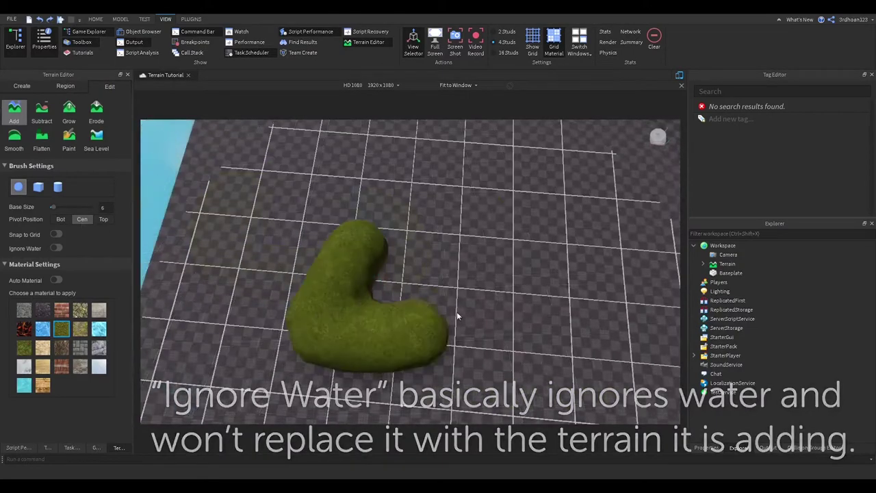
mouse_move(456, 311)
left_mouse_down()
mouse_move(321, 277)
mouse_move(578, 321)
left_mouse_up()
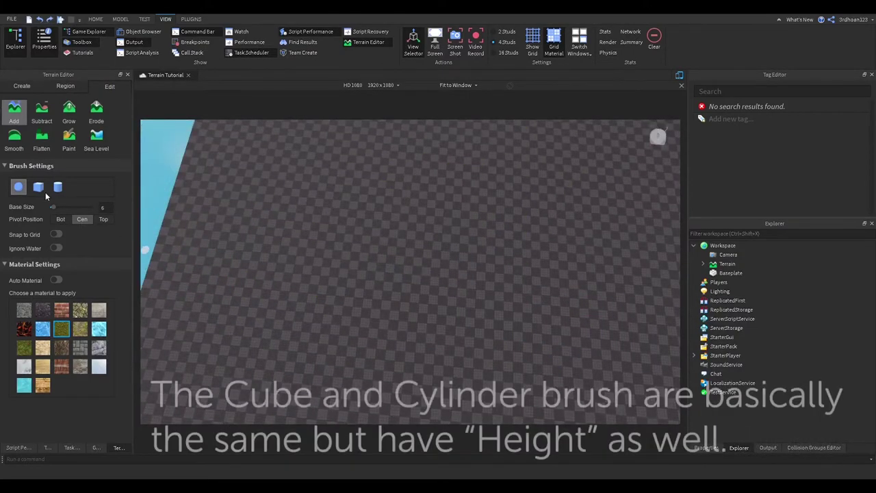
Try the cube brush, then add sphere sand blobs with Auto Material on, then off
left_click(39, 187)
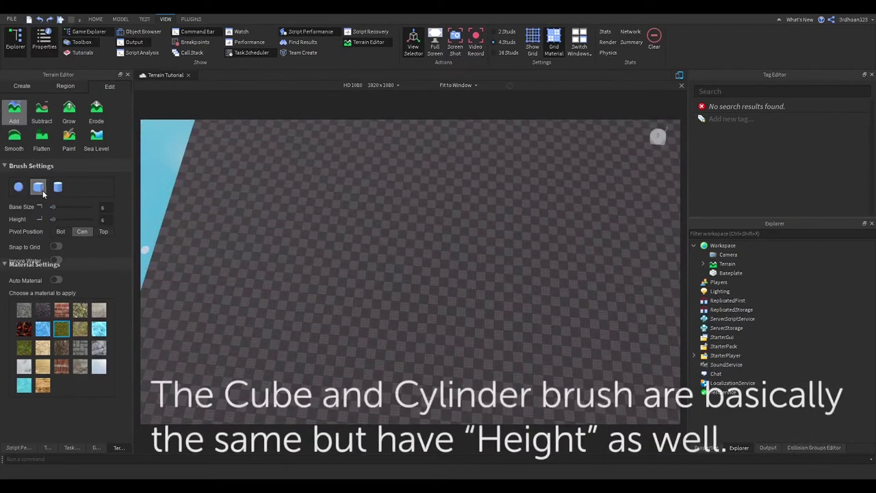
left_click(21, 187)
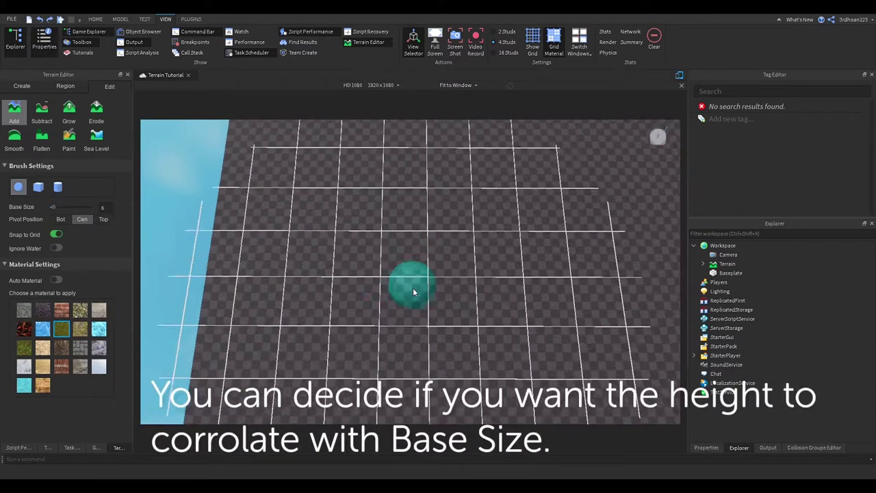
scroll(413, 292, "up", 5)
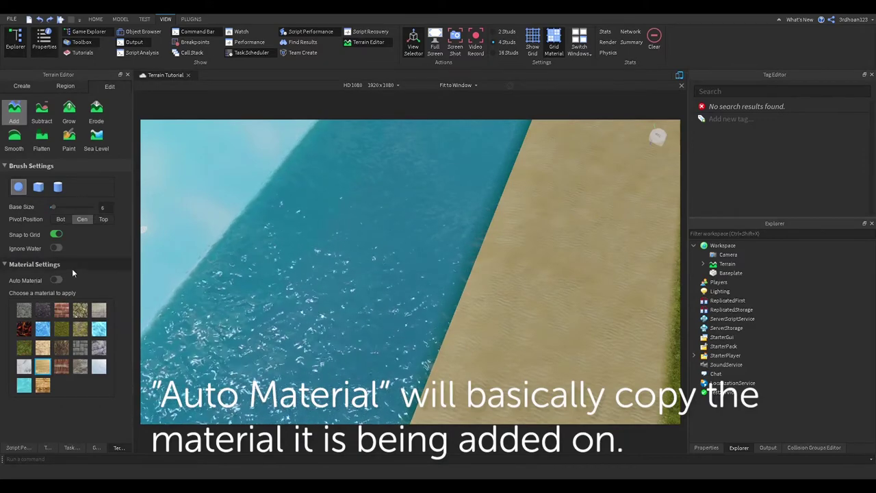
left_click(56, 280)
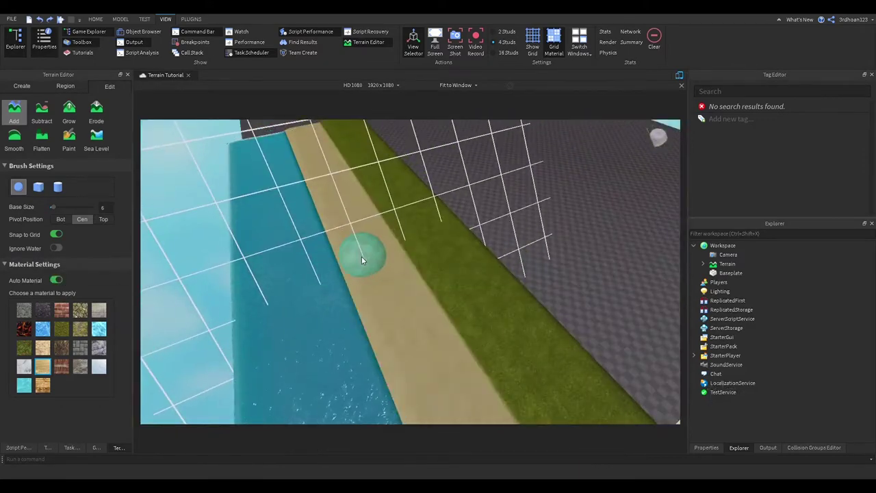
left_click(363, 253)
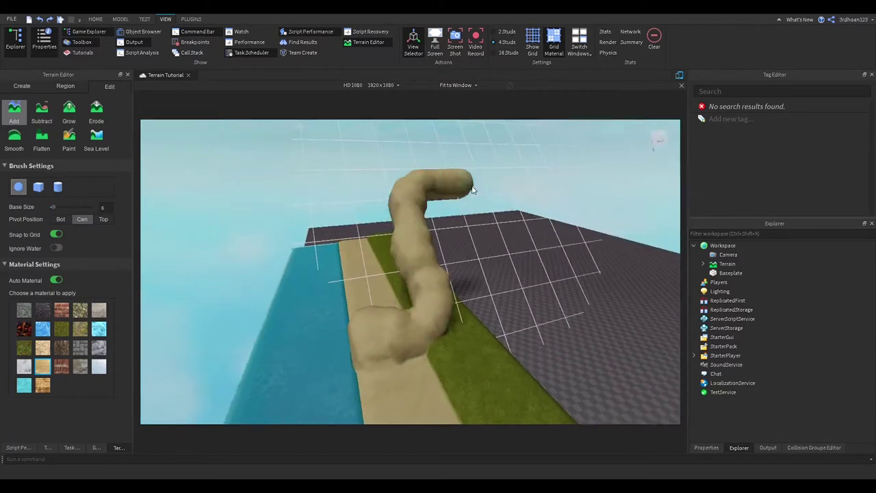
scroll(486, 187, "up", 5)
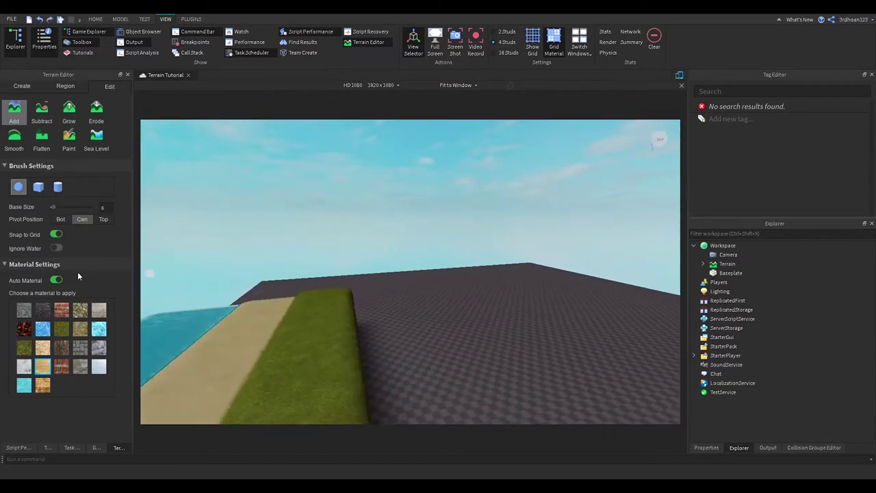
left_click(56, 280)
left_click(322, 281)
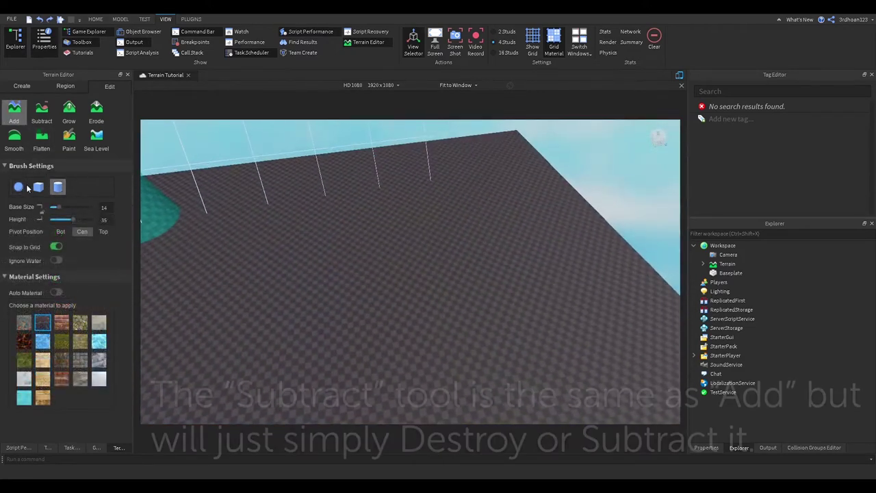
Carve a trench through the grass and sand with a sphere Subtract brush
left_click(26, 188)
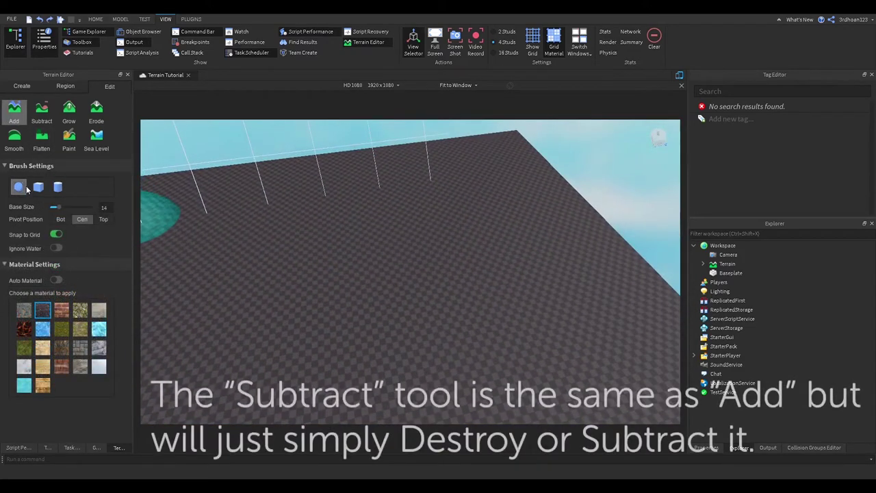
left_click(45, 118)
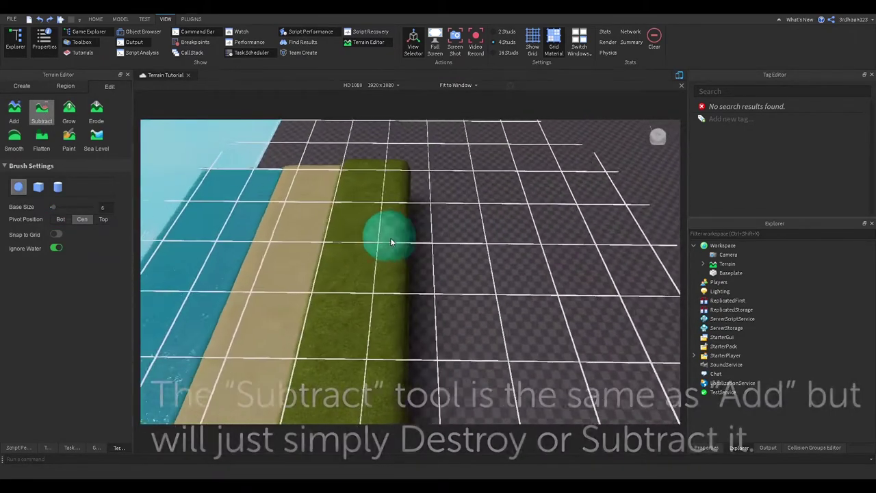
mouse_move(409, 195)
left_mouse_down()
mouse_move(398, 305)
mouse_move(404, 204)
left_mouse_up()
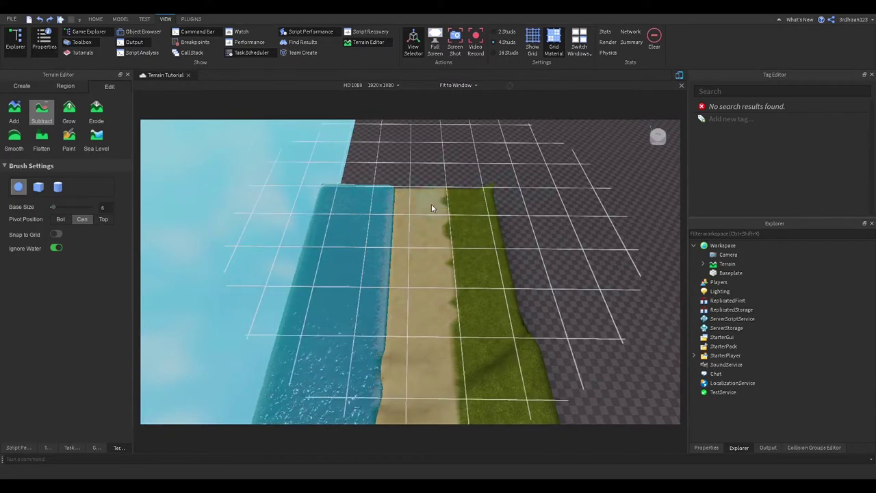
right_click_drag(404, 256, 361, 368)
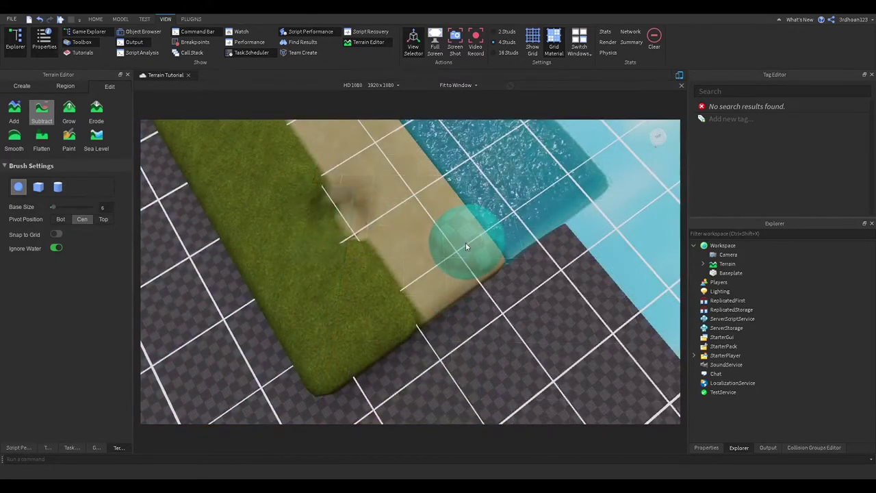
Apply the Grow brush to the grass strip, then switch to Smooth
left_click(61, 114)
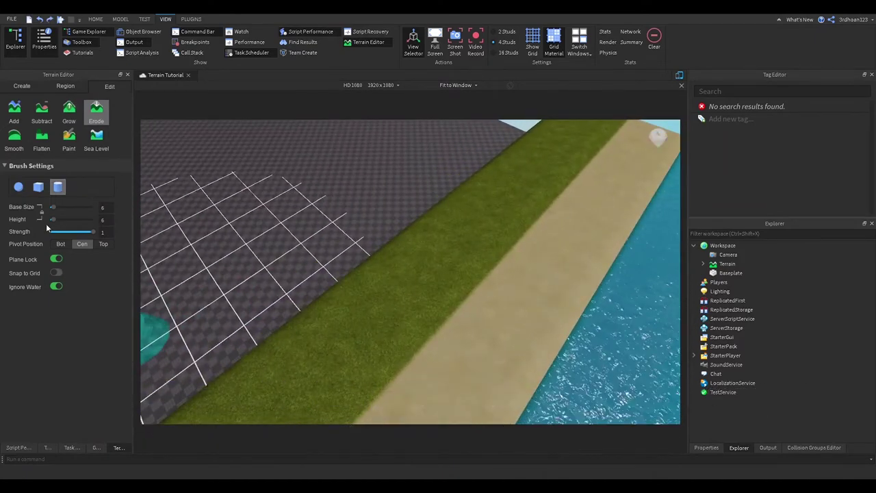
left_click(14, 139)
Enable Ignore Water and smooth the raised grass edge where it meets the sand
scroll(406, 304, "up", 5)
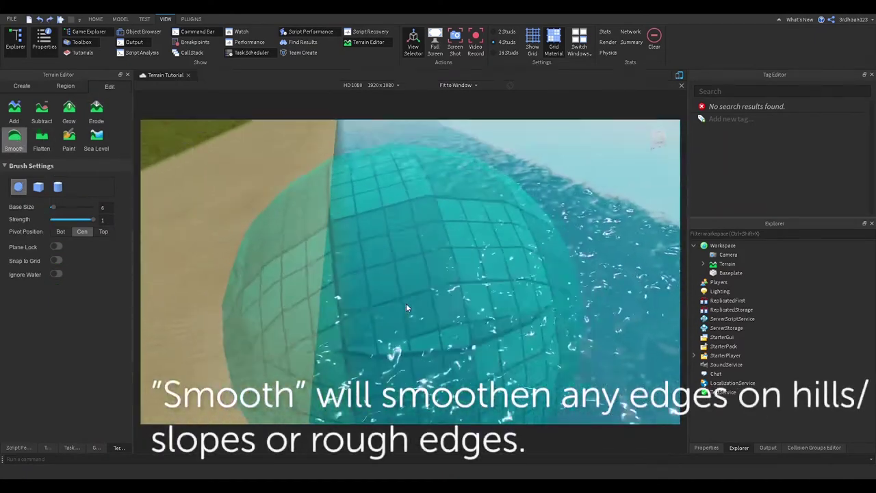
scroll(406, 304, "down", 5)
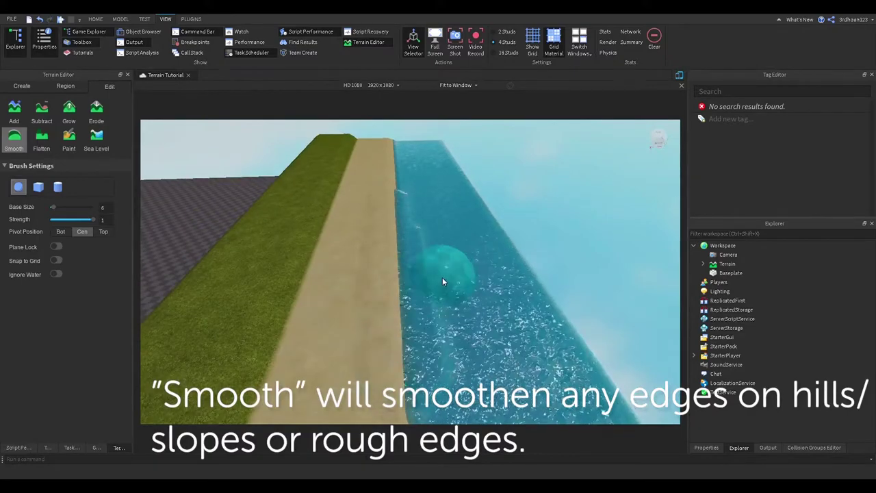
scroll(444, 281, "up", 5)
right_click_drag(448, 282, 458, 275)
scroll(471, 269, "up", 4)
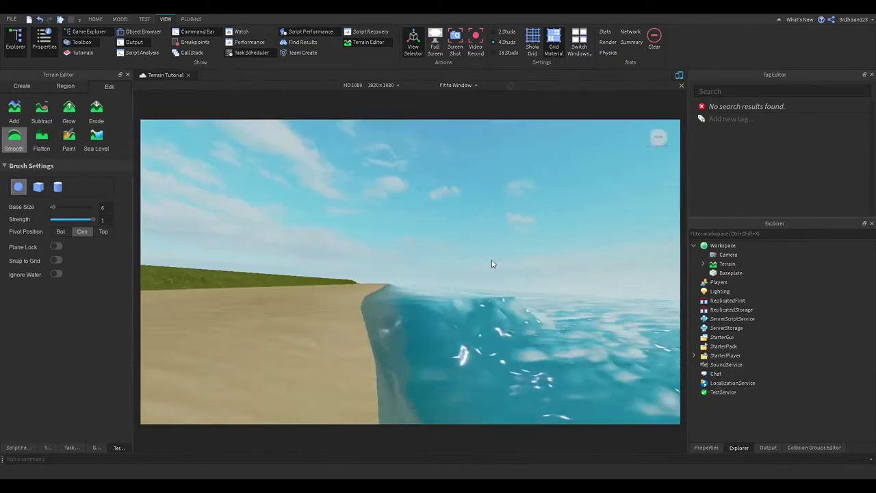
right_click_drag(521, 239, 519, 244)
scroll(462, 280, "up", 3)
scroll(462, 278, "down", 5)
left_click(56, 274)
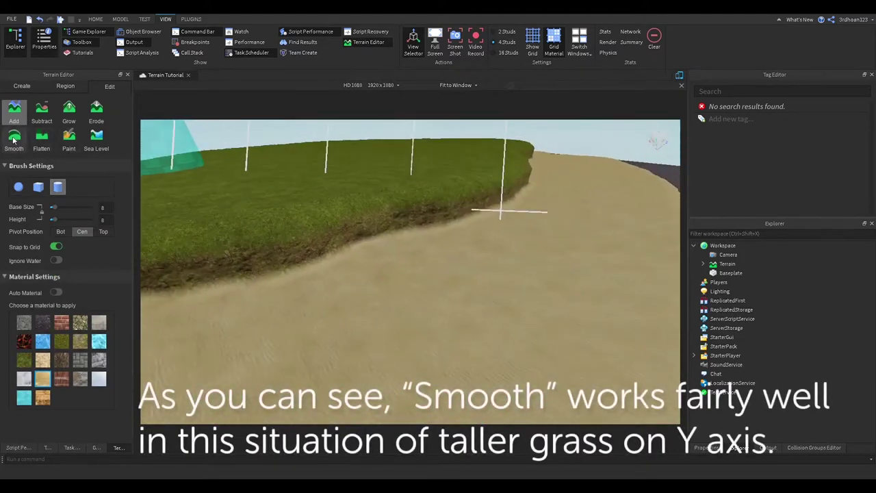
left_click(14, 136)
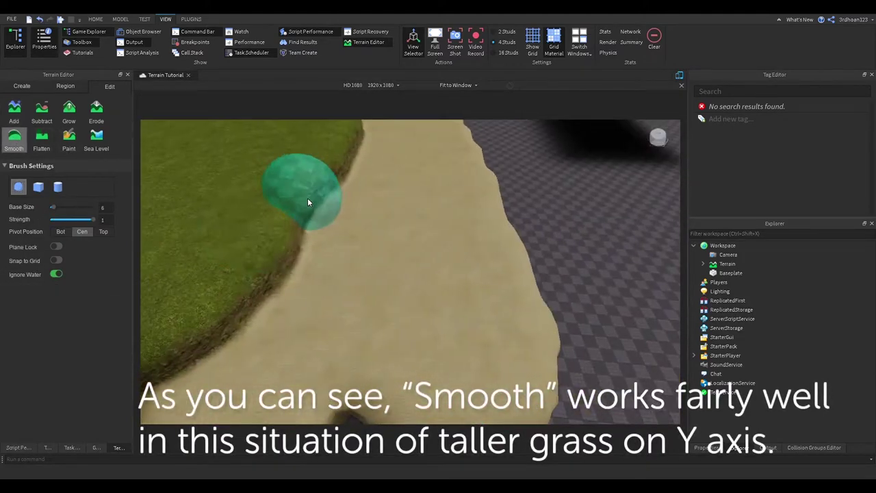
mouse_move(385, 170)
right_mouse_down()
mouse_move(460, 141)
mouse_move(448, 181)
right_mouse_up()
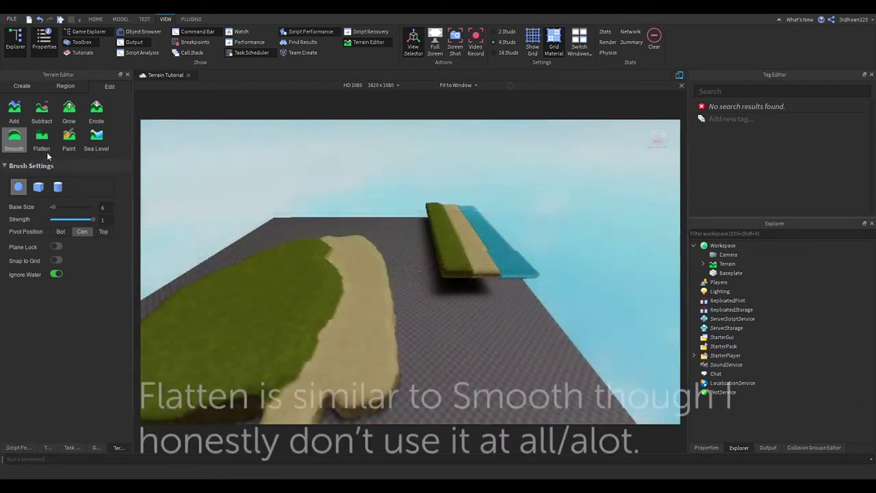
Flatten the uneven sand along the grass bank with a size-6 sphere Flatten brush
left_click(47, 150)
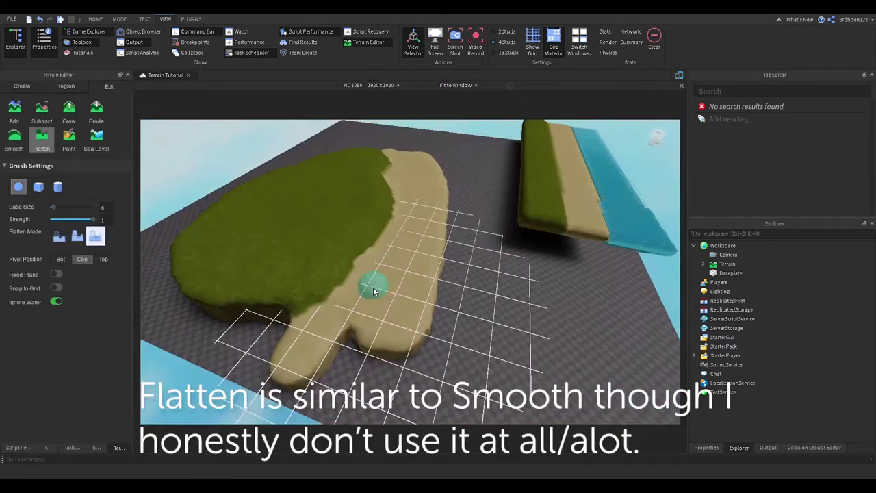
scroll(352, 248, "down", 5)
mouse_move(341, 207)
left_mouse_down()
mouse_move(311, 257)
mouse_move(389, 240)
mouse_move(423, 175)
mouse_move(378, 275)
mouse_move(361, 369)
mouse_move(442, 183)
mouse_move(308, 272)
mouse_move(382, 264)
mouse_move(424, 226)
mouse_move(457, 165)
left_mouse_up()
right_click_drag(464, 134, 403, 219)
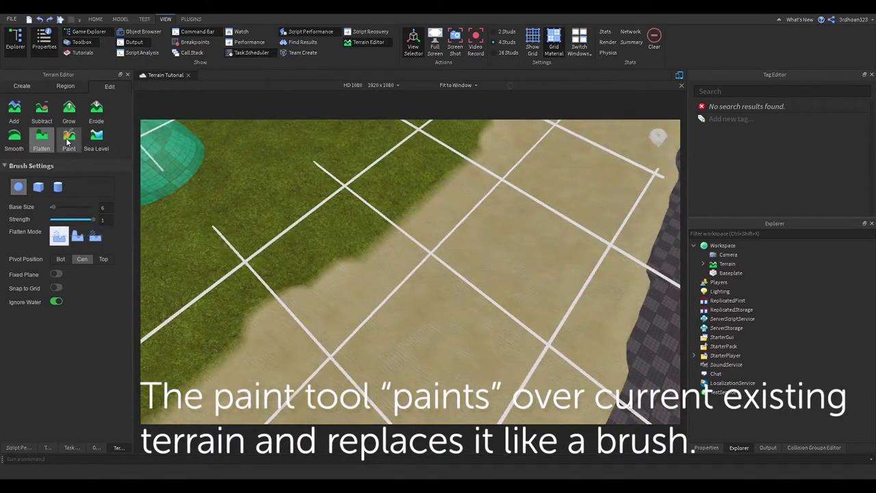
With the Paint tool, brush a Basalt patch onto the grass strip without reshaping it
left_click(67, 142)
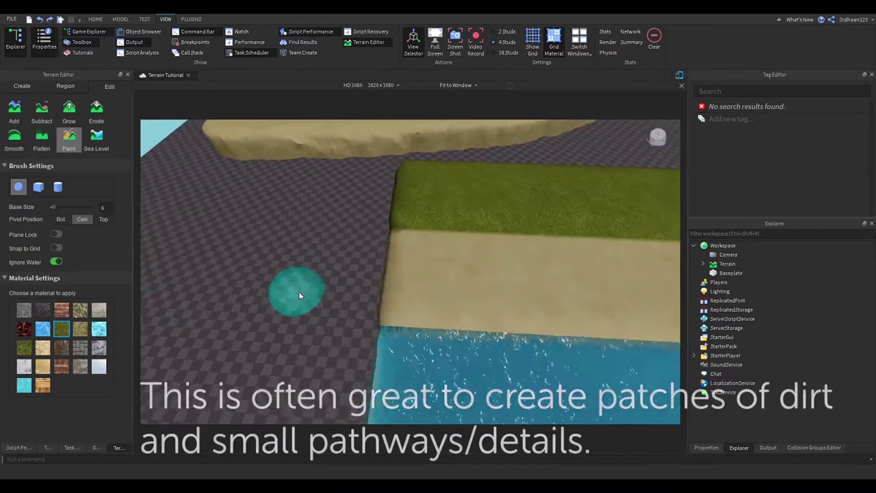
key("d")
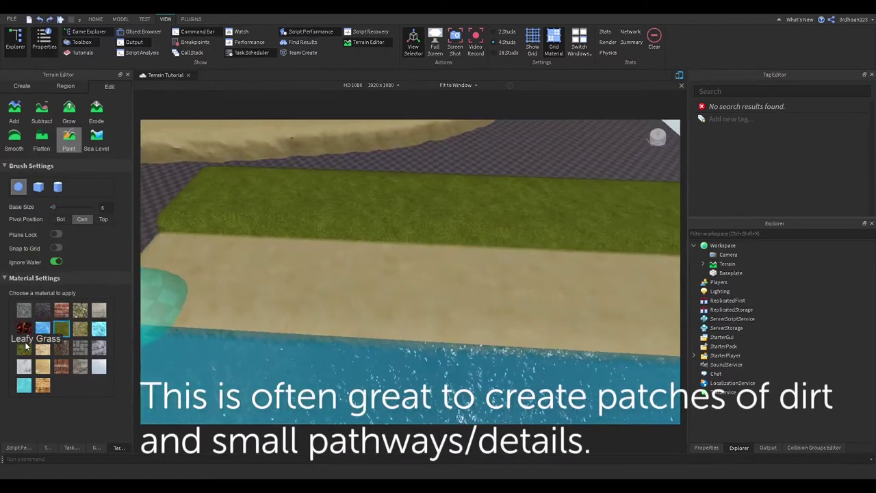
key("a")
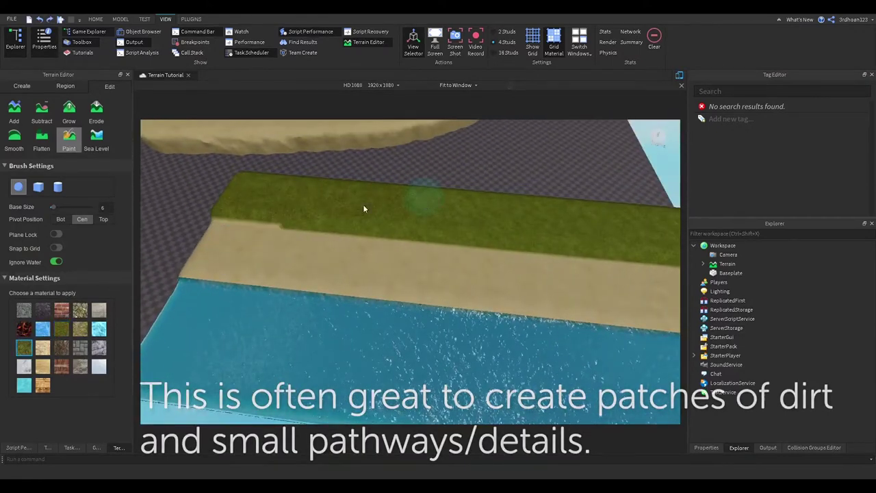
scroll(308, 206, "down", 5)
scroll(308, 208, "up", 3)
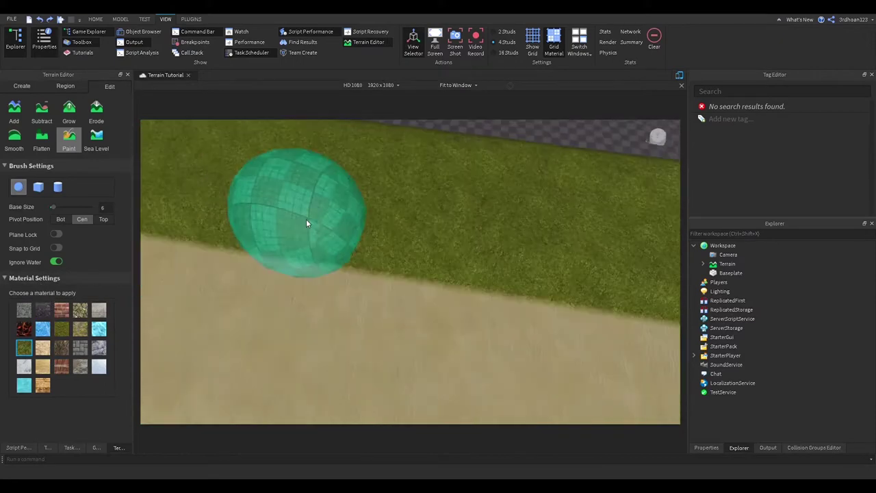
key("s")
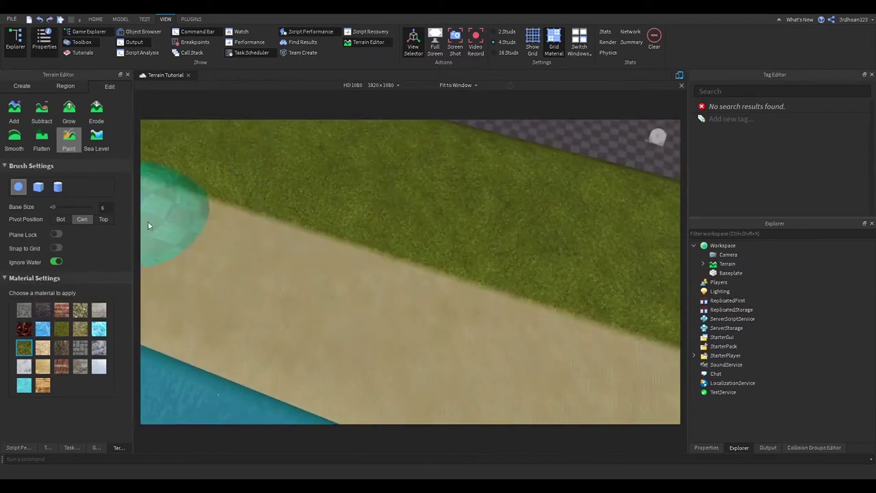
left_click(42, 312)
mouse_move(297, 219)
left_mouse_down()
mouse_move(405, 224)
mouse_move(258, 239)
mouse_move(405, 234)
mouse_move(290, 235)
left_mouse_up()
scroll(447, 237, "down", 4)
scroll(446, 237, "up", 5)
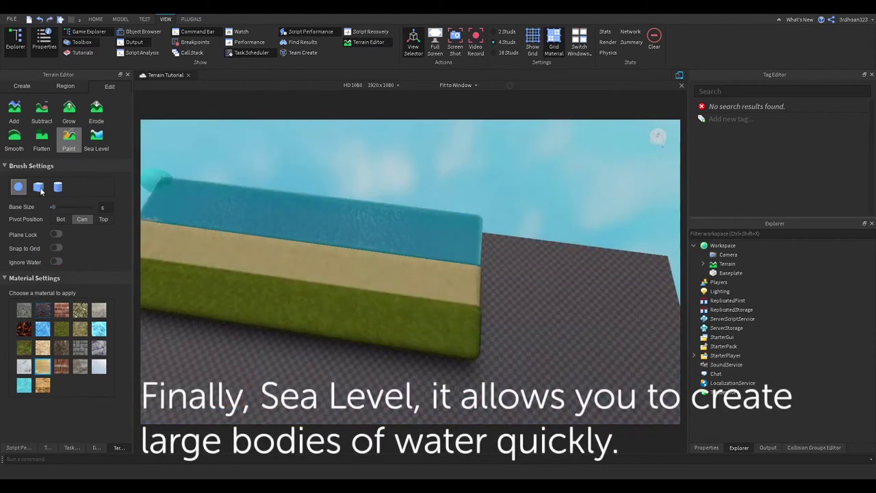
Stretch the Sea Level region to about 12899×290×14868 studs and fill it with water
left_click(95, 141)
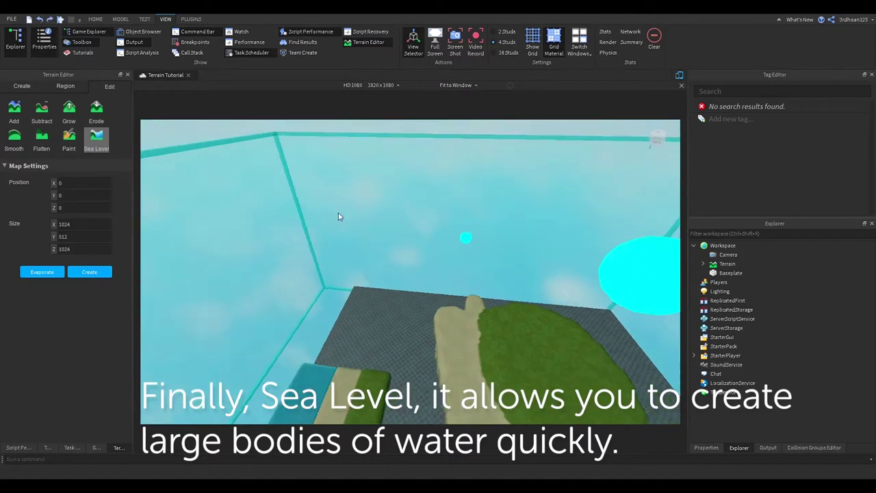
left_click_drag(336, 217, 346, 391)
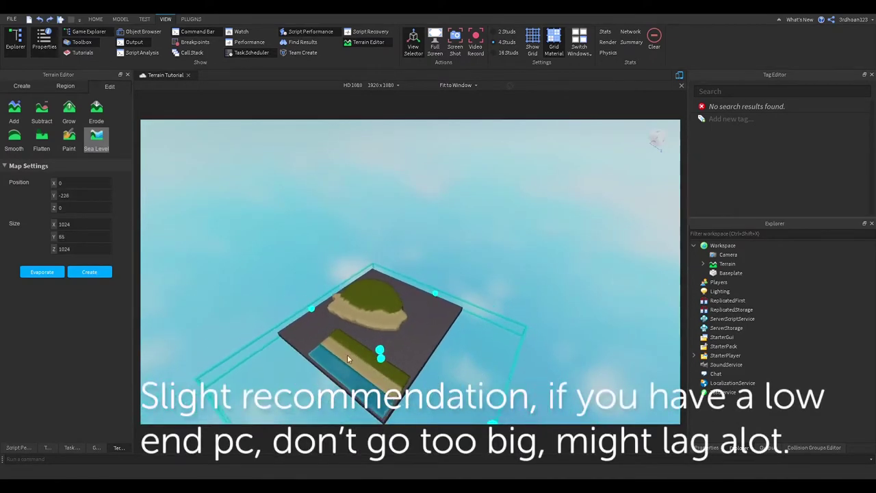
left_click_drag(347, 360, 372, 186)
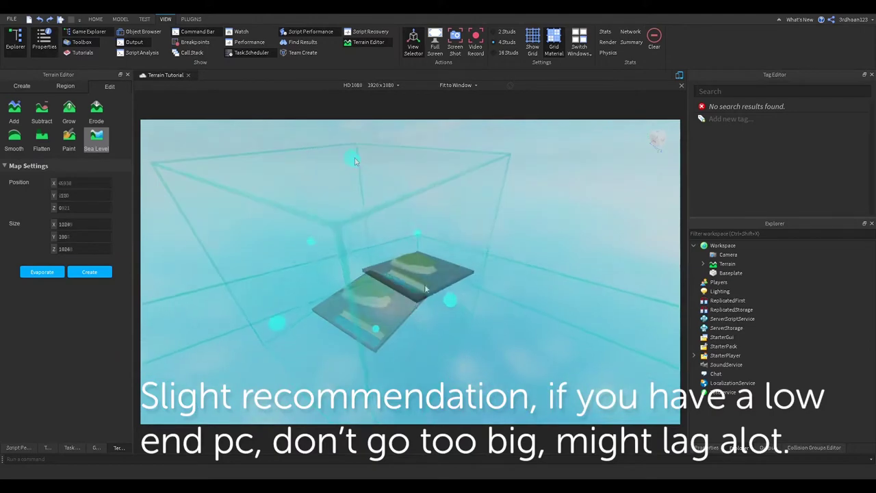
left_click(43, 271)
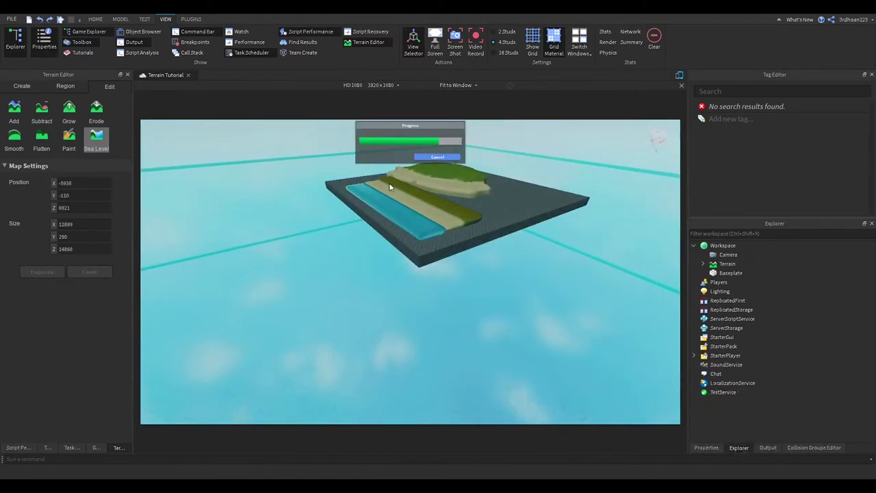
right_click_drag(444, 197, 444, 198)
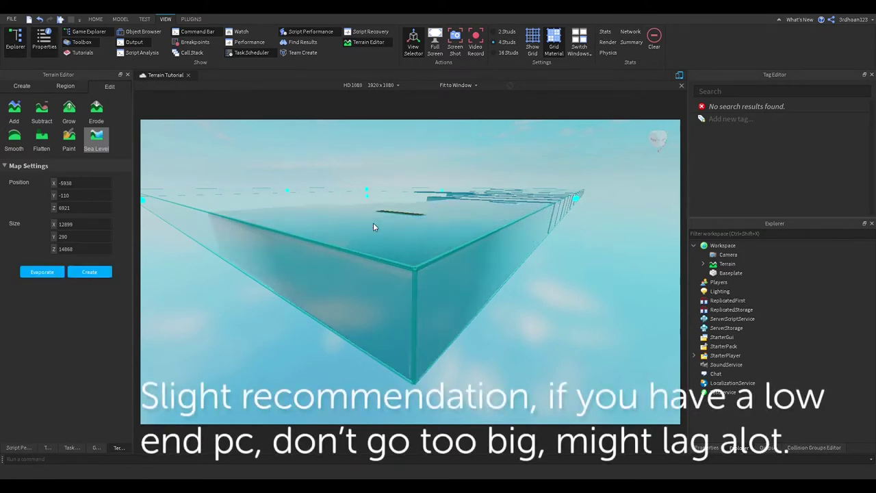
right_click_drag(373, 227, 373, 227)
right_click_drag(247, 273, 248, 273)
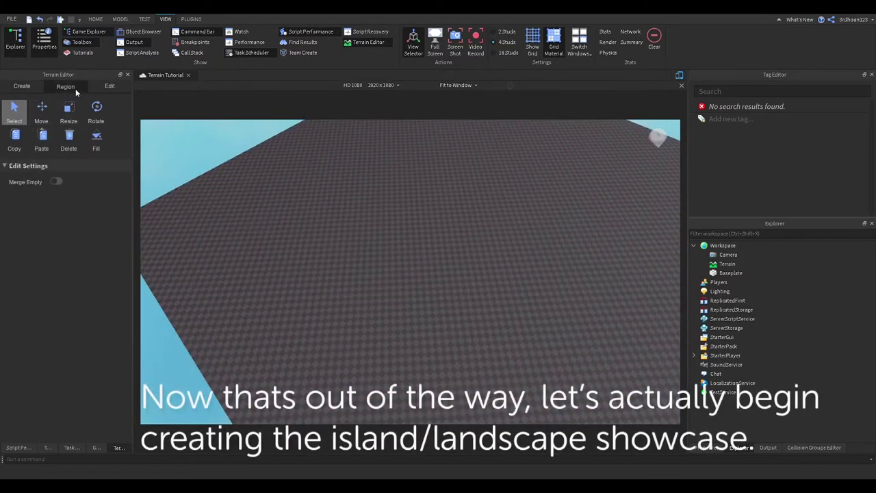
In Sea Level settings, set the region position to 0, 0, 0
left_click(110, 86)
right_click_drag(231, 166, 230, 168)
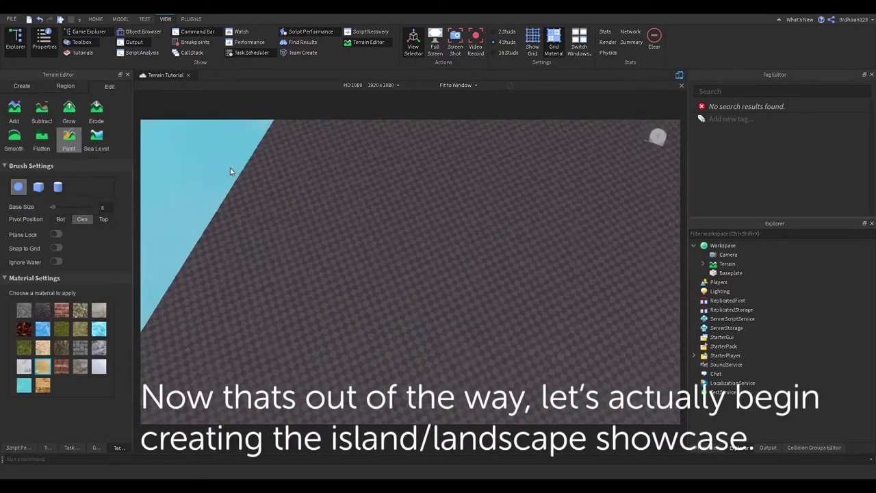
left_click(96, 141)
right_click_drag(357, 188, 389, 162)
left_click(86, 183)
type("0")
key("Return")
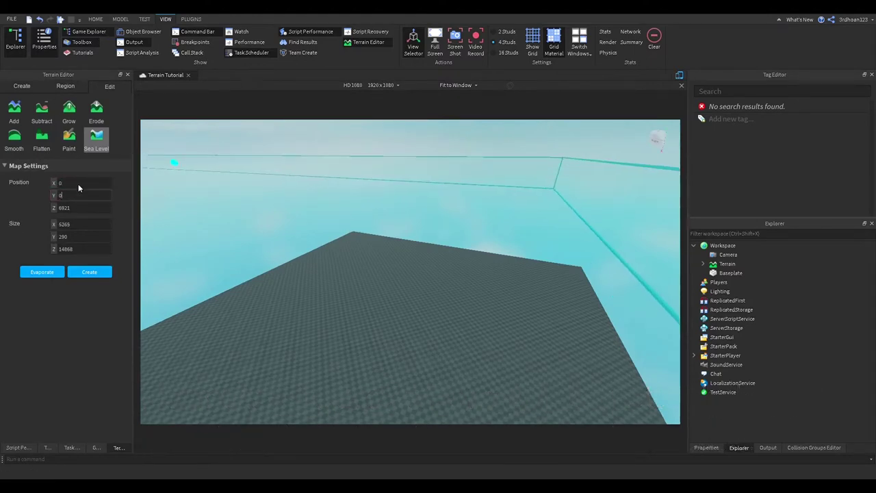
type("0")
key("Tab")
type("0")
key("Return")
Set the Sea Level region size to 500 × 50 × 500
left_click(73, 224)
type("500")
key("Return")
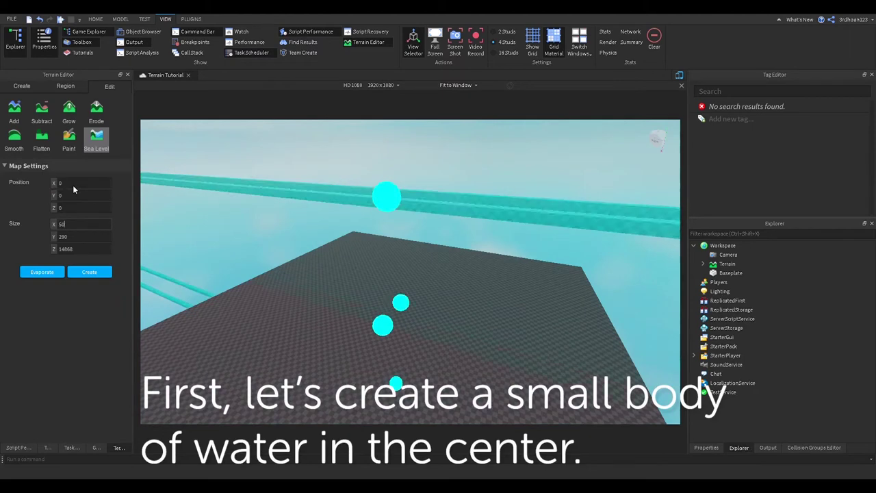
left_click(74, 236)
type("100")
key("Return")
left_click(82, 249)
type("500")
key("Return")
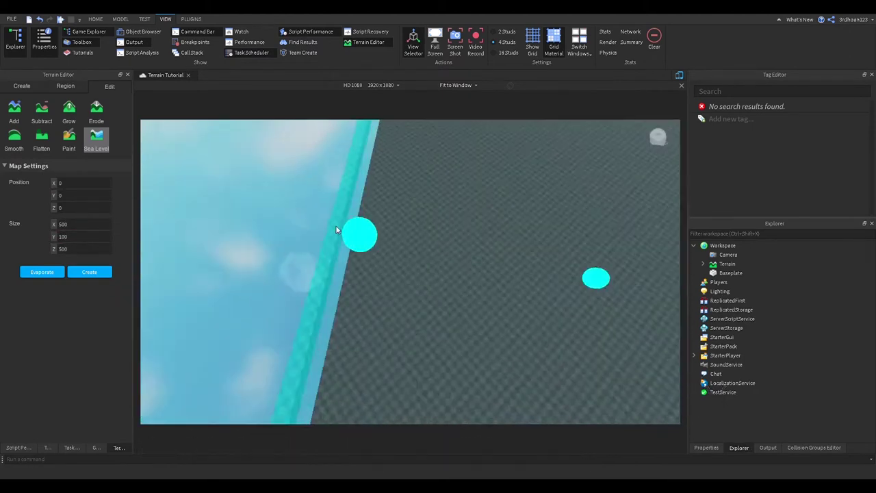
right_click_drag(336, 230, 213, 272)
left_click(74, 237)
type("50")
key("Return")
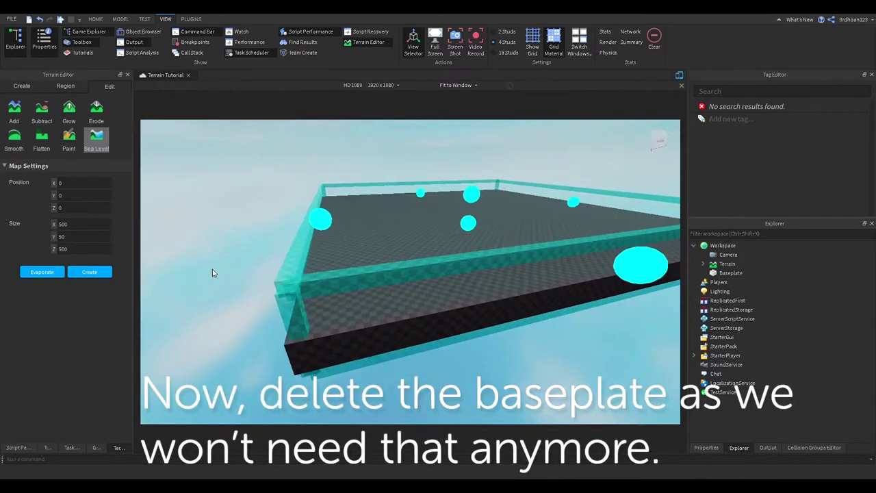
Create the 500×50×500 water body and delete the Baseplate
left_click(89, 272)
right_click_drag(395, 293, 419, 296)
left_click(419, 295)
key("Delete")
right_click_drag(416, 350, 415, 350)
left_click(69, 139)
right_click_drag(323, 221, 392, 228)
scroll(370, 288, "up", 3)
Set up the Add brush with a much taller height and Pivot set to Top
scroll(367, 337, "down", 5)
left_click(13, 109)
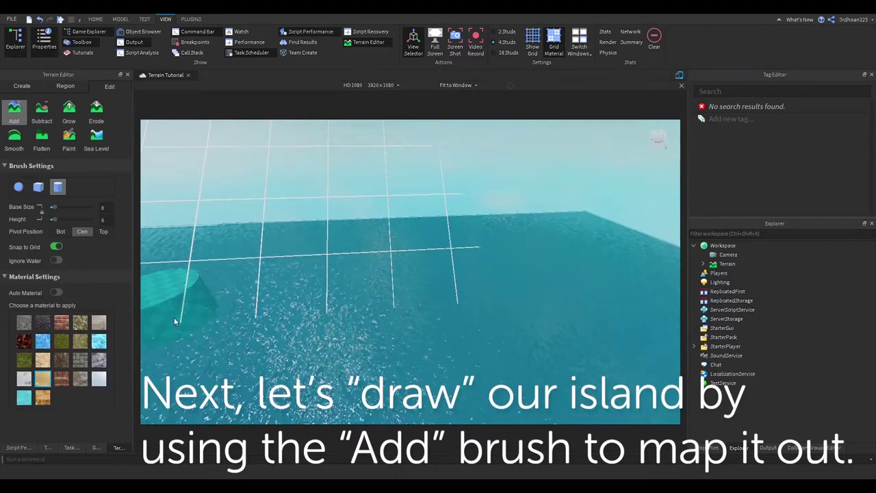
right_click_drag(328, 226, 328, 308)
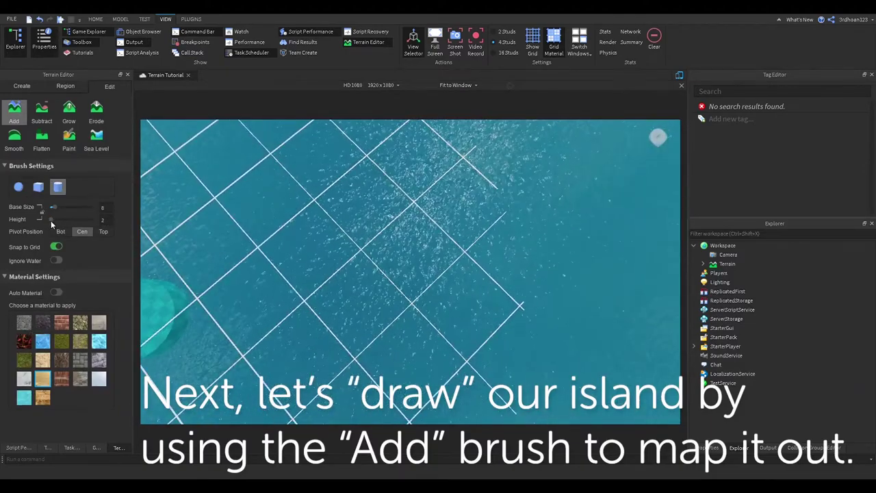
left_click_drag(54, 220, 46, 220)
right_click_drag(346, 277, 367, 299)
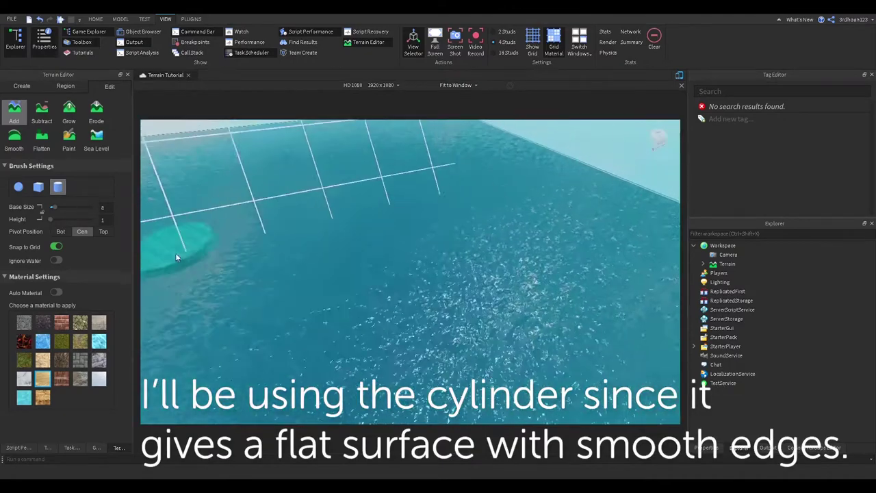
left_click_drag(49, 220, 62, 220)
left_click(103, 232)
right_click_drag(288, 283, 288, 283)
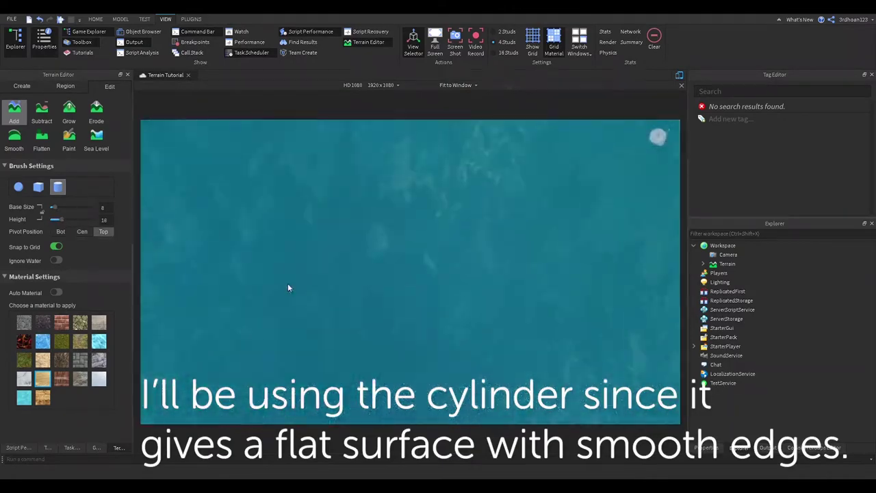
scroll(374, 268, "down", 5)
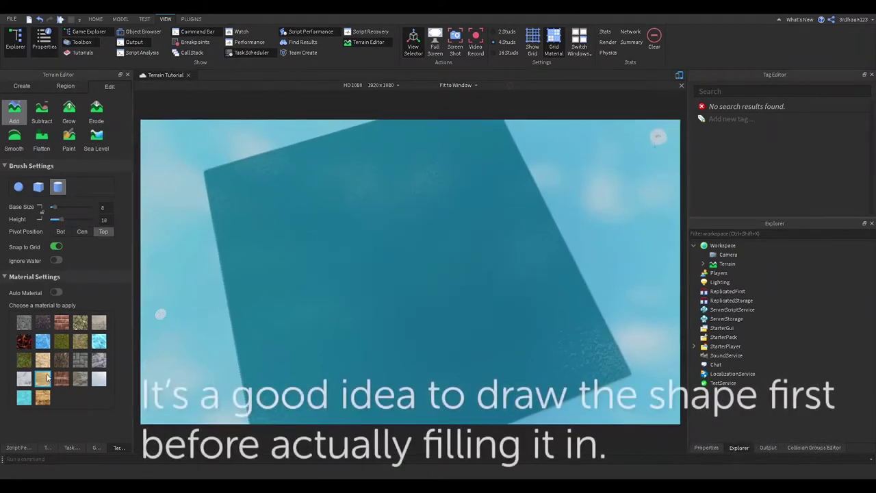
Outline a round sand island in the middle of the water, then fill its interior
mouse_move(437, 206)
left_mouse_down()
mouse_move(339, 341)
mouse_move(437, 214)
left_mouse_up()
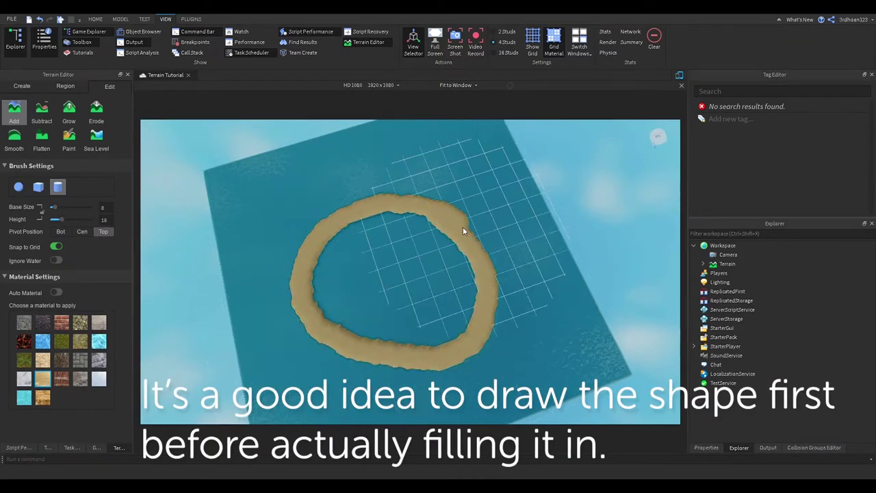
mouse_move(472, 297)
left_mouse_down()
mouse_move(391, 307)
mouse_move(407, 293)
left_mouse_up()
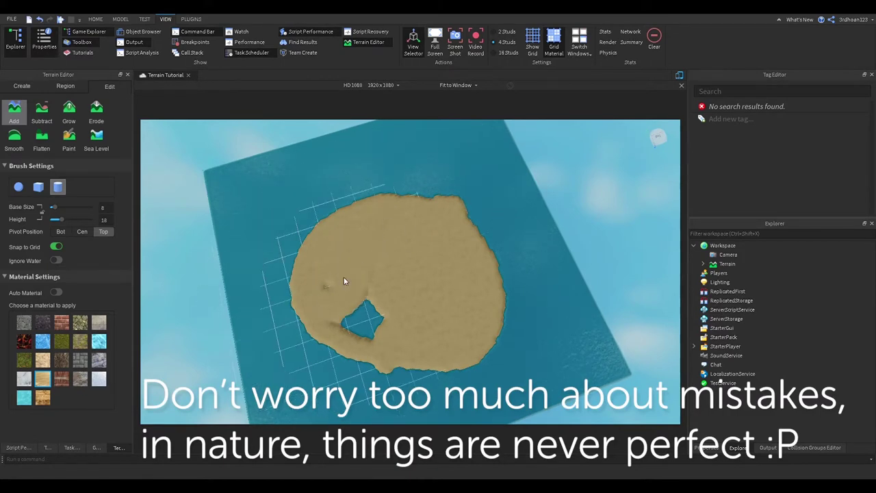
mouse_move(413, 373)
left_mouse_down()
mouse_move(471, 370)
mouse_move(507, 326)
left_mouse_up()
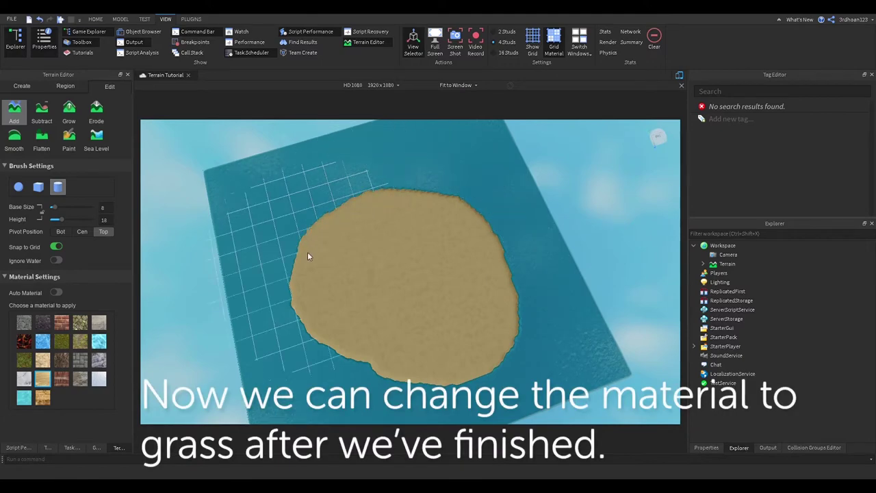
scroll(448, 246, "up", 8)
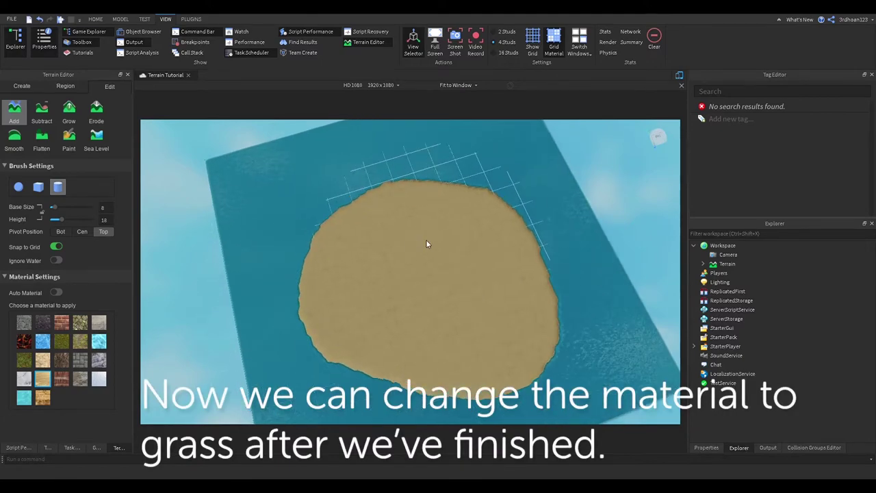
right_click_drag(425, 239, 426, 239)
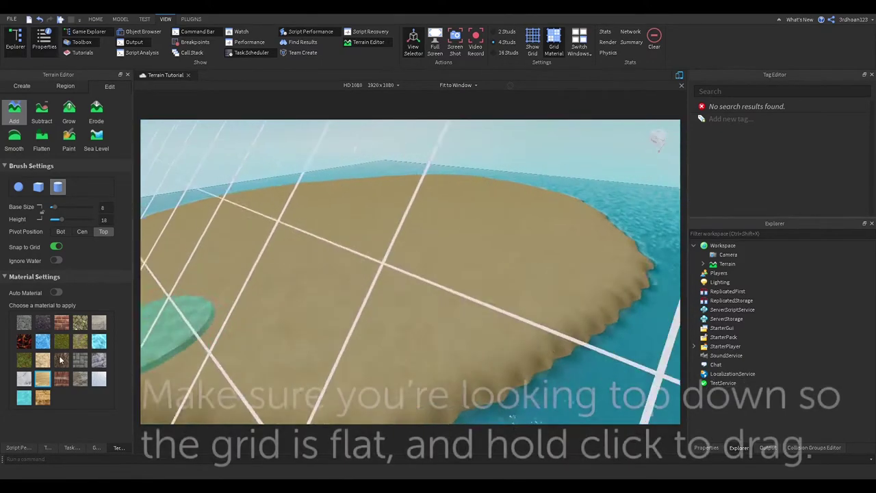
scroll(324, 290, "down", 5)
scroll(325, 291, "up", 5)
scroll(279, 276, "down", 5)
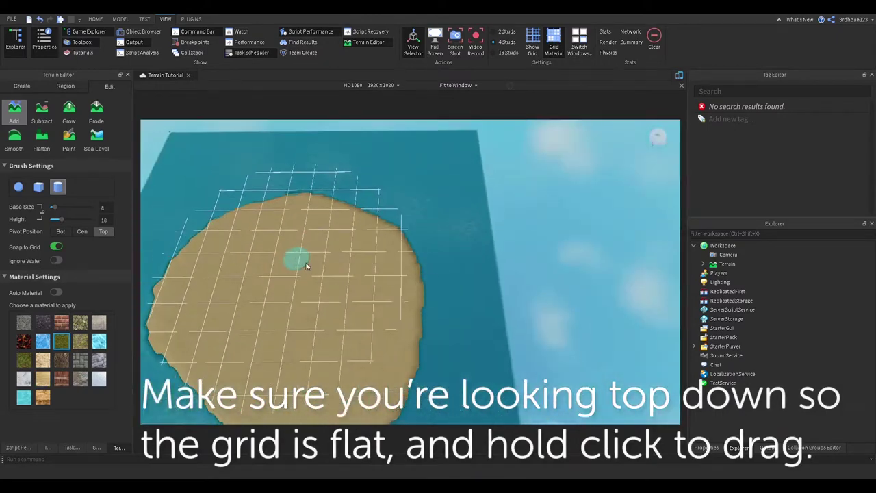
Build up a Grass layer over the island centre, leaving a sandy beach ring
mouse_move(358, 288)
left_mouse_down()
mouse_move(357, 316)
mouse_move(410, 302)
mouse_move(322, 260)
mouse_move(397, 316)
mouse_move(313, 288)
mouse_move(362, 334)
mouse_move(327, 310)
mouse_move(306, 338)
mouse_move(341, 316)
mouse_move(288, 280)
left_mouse_up()
key("ctrl+z")
key("ctrl+z")
key("ctrl+y")
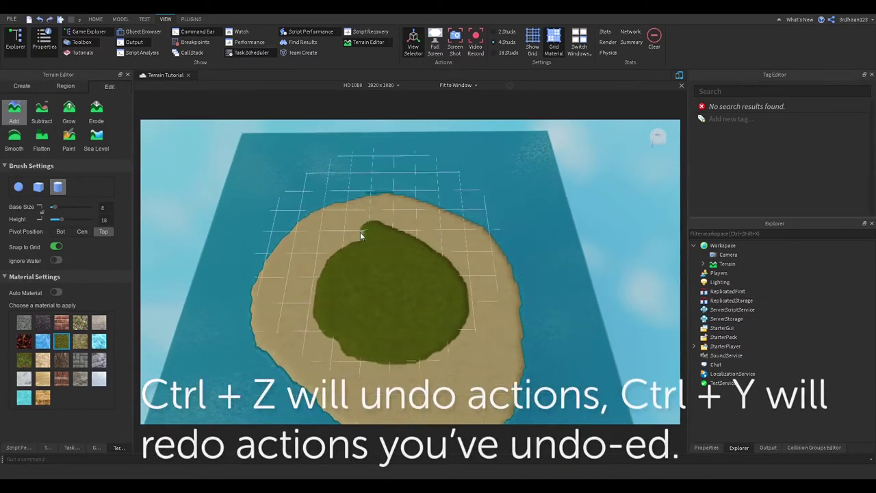
key("ctrl+y")
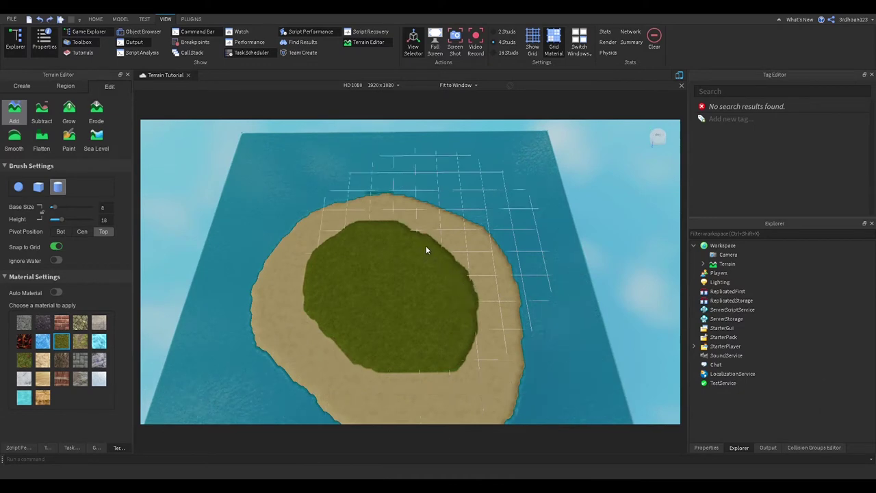
scroll(471, 338, "down", 3)
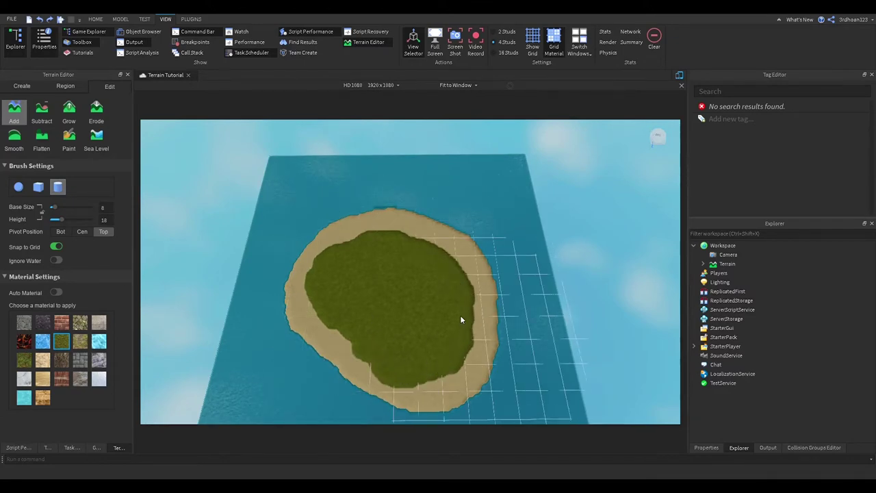
scroll(439, 284, "up", 3)
scroll(439, 284, "down", 3)
right_click_drag(439, 284, 423, 198)
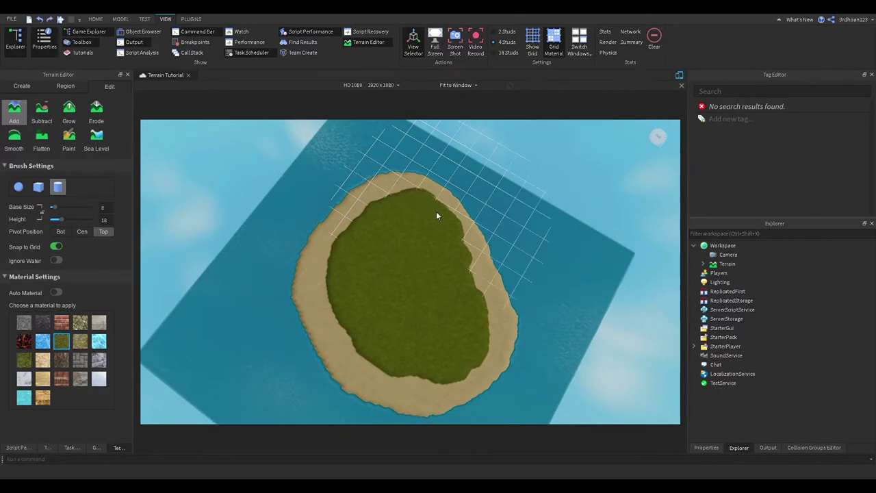
mouse_move(331, 276)
right_mouse_down()
mouse_move(346, 321)
mouse_move(334, 286)
mouse_move(371, 243)
right_mouse_up()
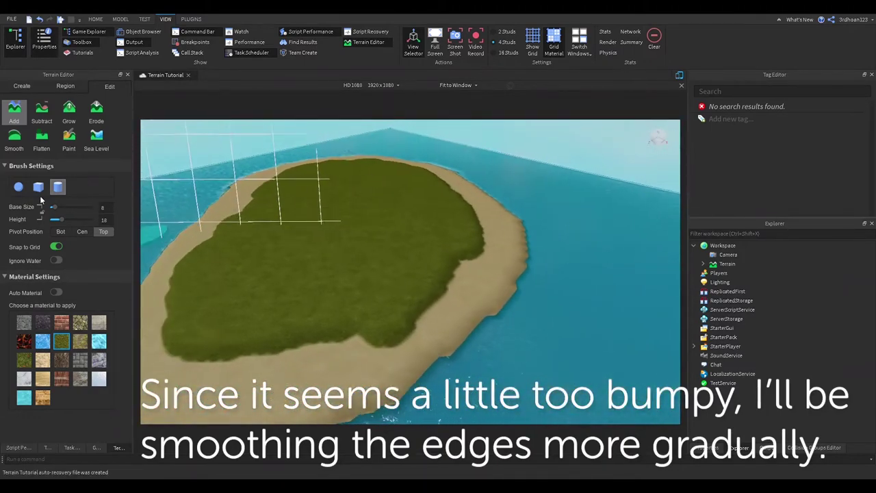
Grow two small rock mounds and one large rocky hill on the island's grass
left_click(14, 137)
scroll(335, 273, "up", 3)
right_click_drag(335, 275, 458, 199)
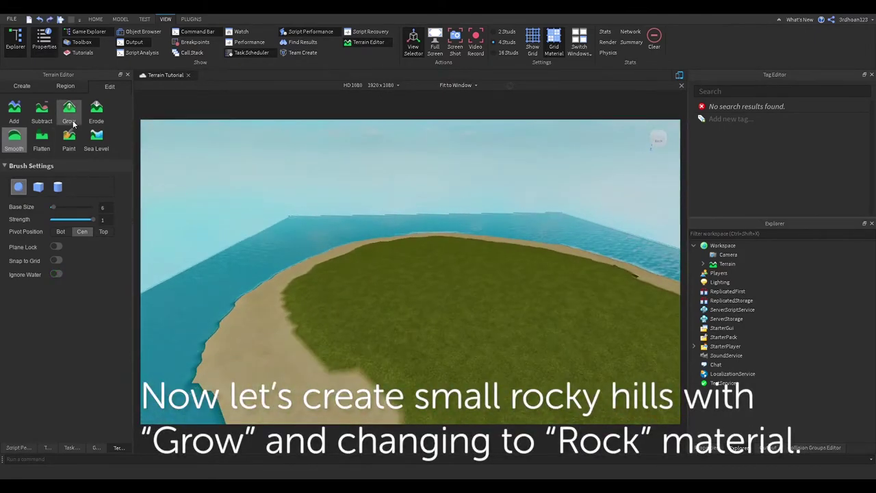
left_click(72, 121)
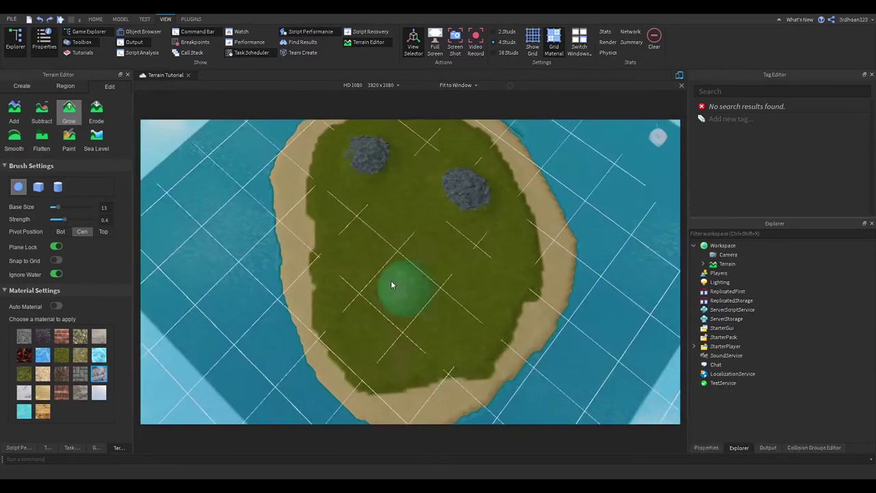
left_click_drag(391, 285, 397, 287)
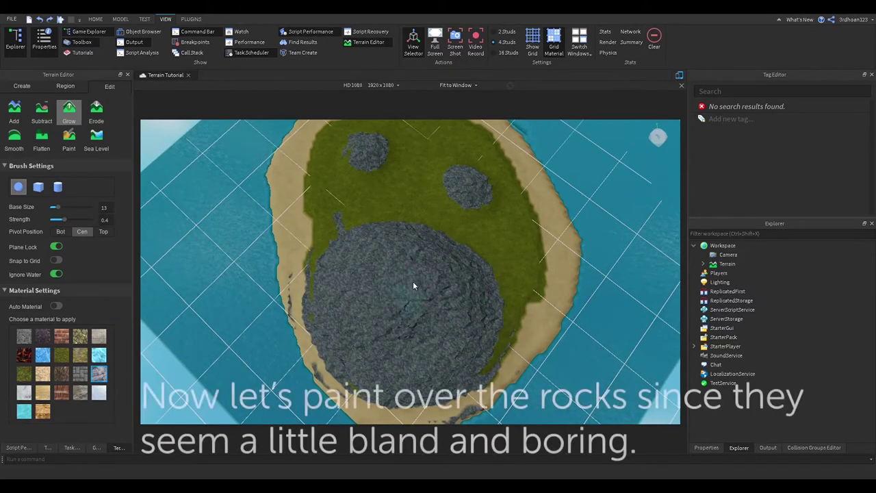
Paint Grass over the rock hilltops and a dark Basalt patch onto the rock
left_click(68, 137)
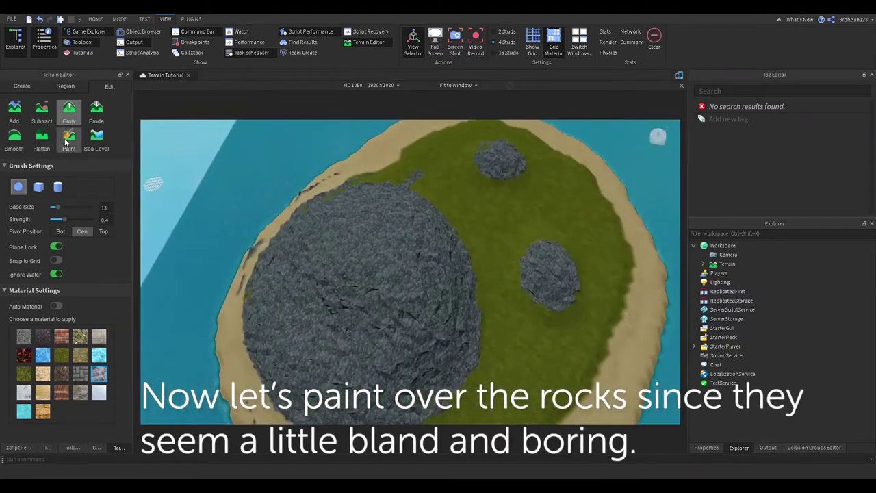
mouse_move(374, 231)
left_mouse_down()
mouse_move(328, 241)
mouse_move(337, 362)
mouse_move(352, 335)
left_mouse_up()
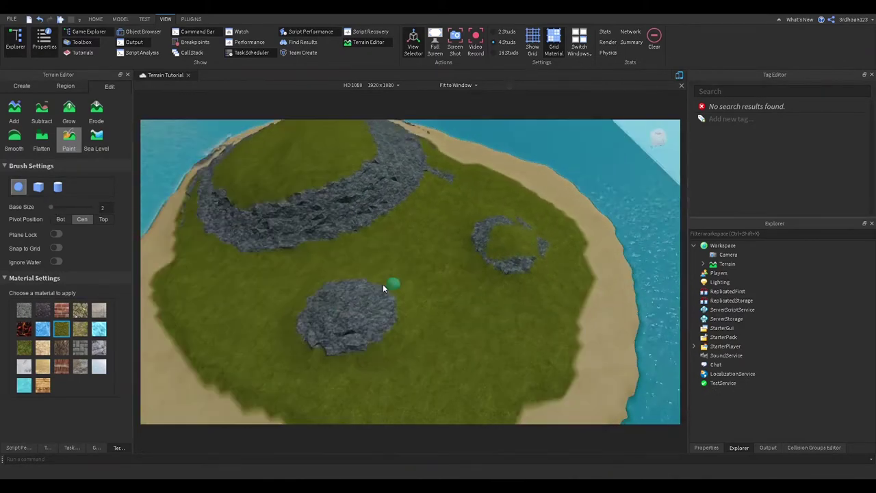
left_click_drag(388, 288, 345, 323)
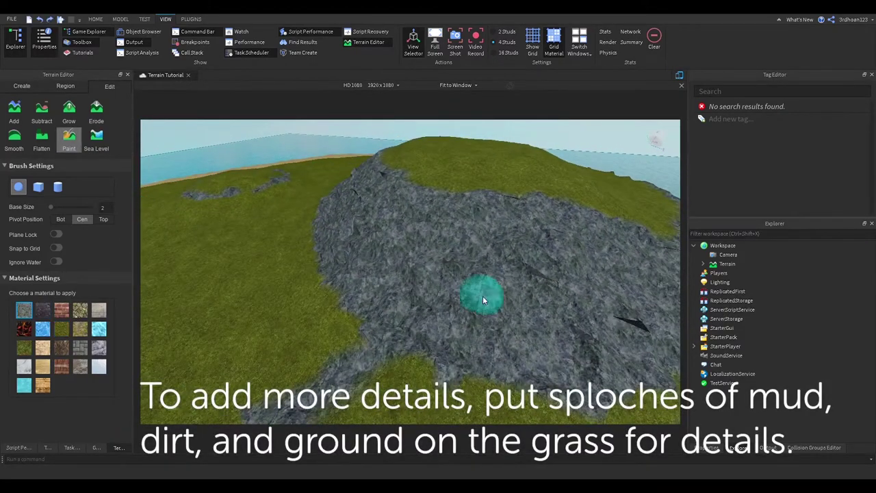
left_click(43, 310)
left_click_drag(540, 294, 413, 254)
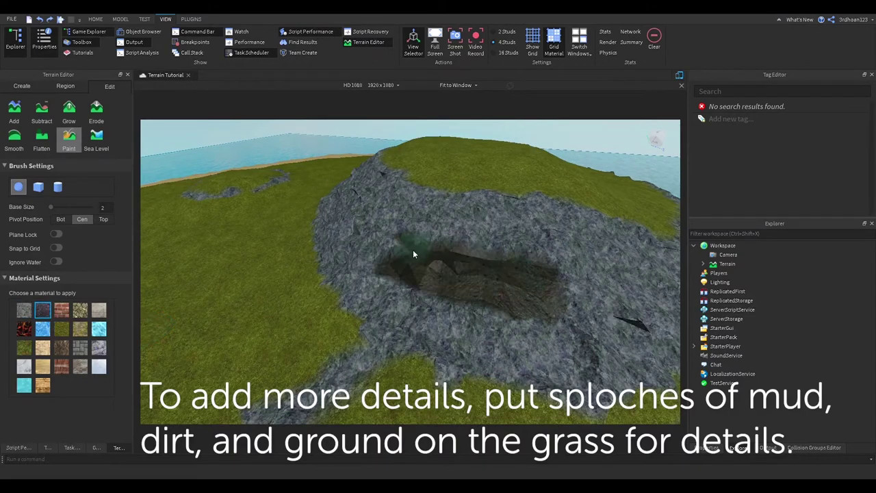
left_click(62, 348)
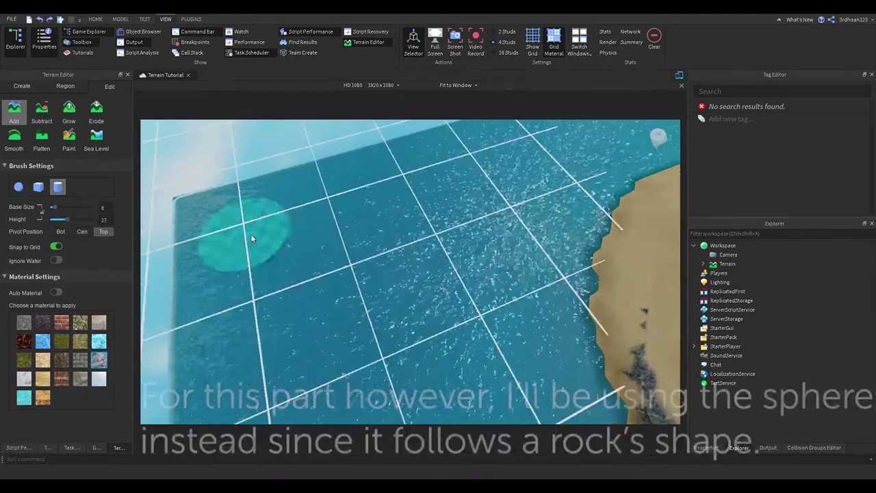
Add small rock islets in the water around the island with a size-4 sphere brush
left_click(249, 228)
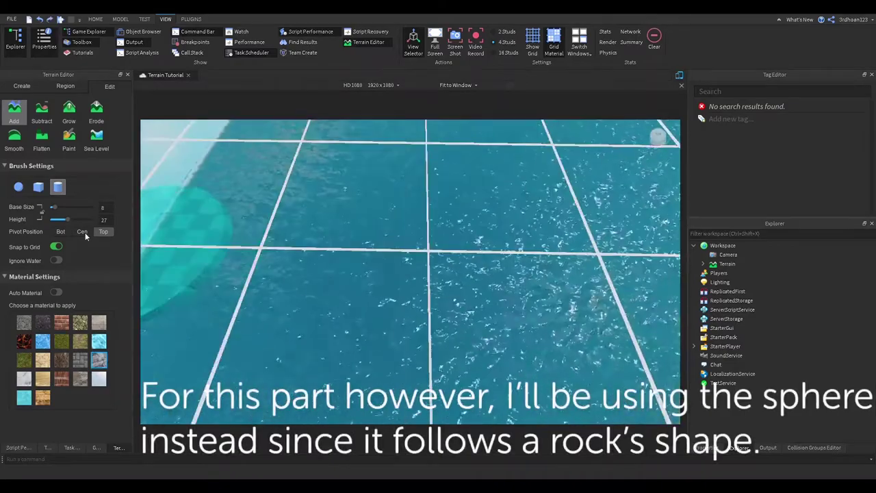
left_click(18, 187)
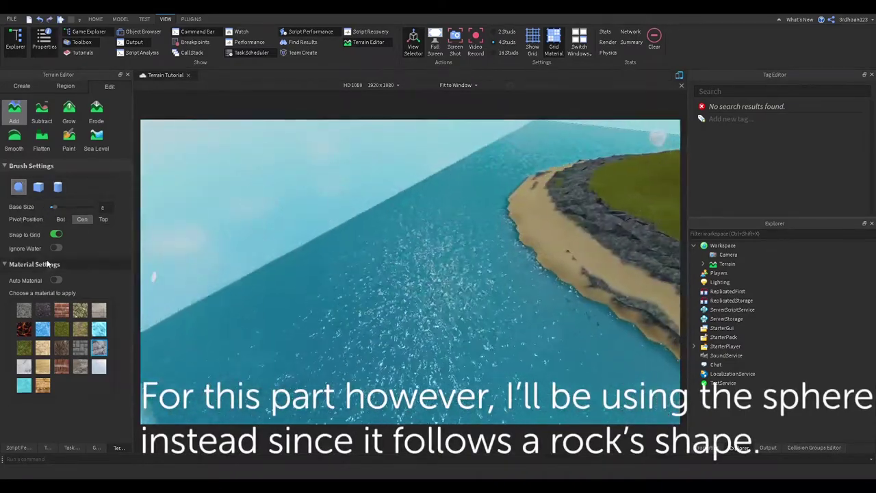
left_click_drag(54, 207, 52, 206)
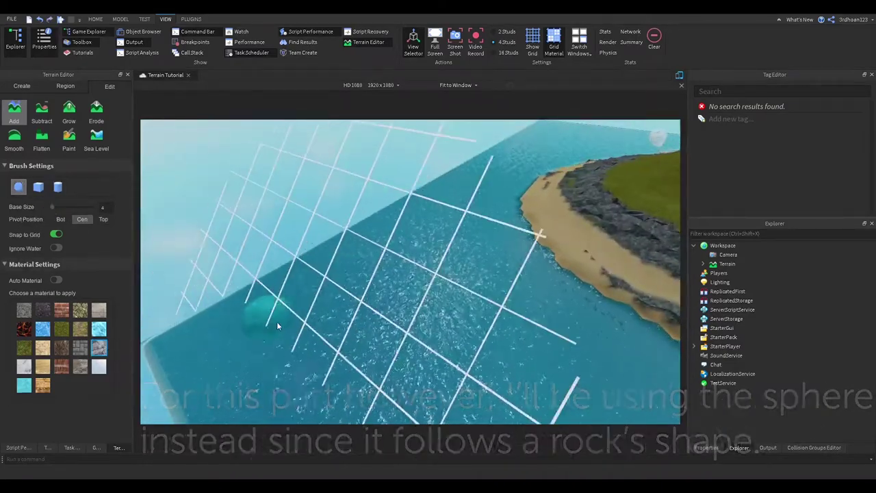
left_click(277, 321)
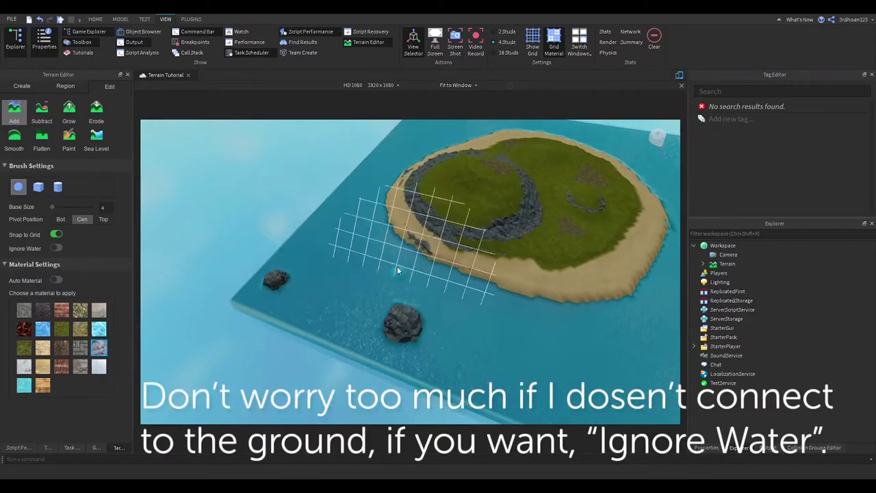
right_click_drag(397, 270, 383, 180)
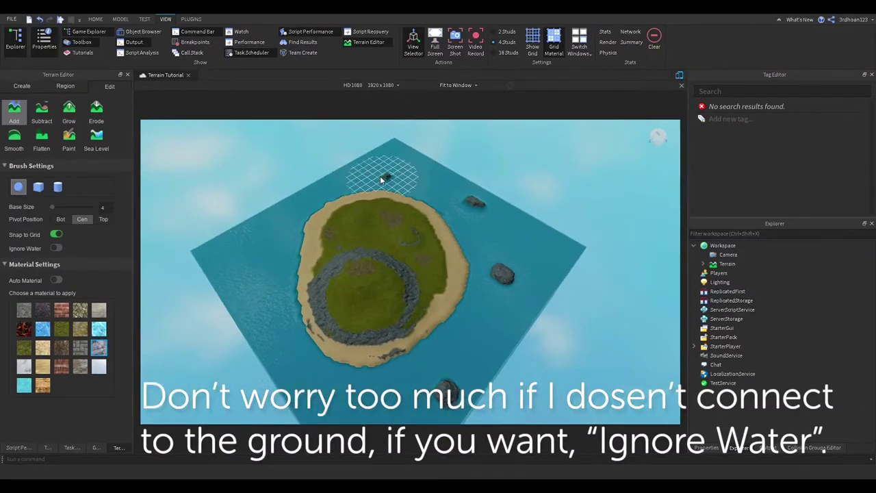
left_click(284, 246)
left_click(306, 336)
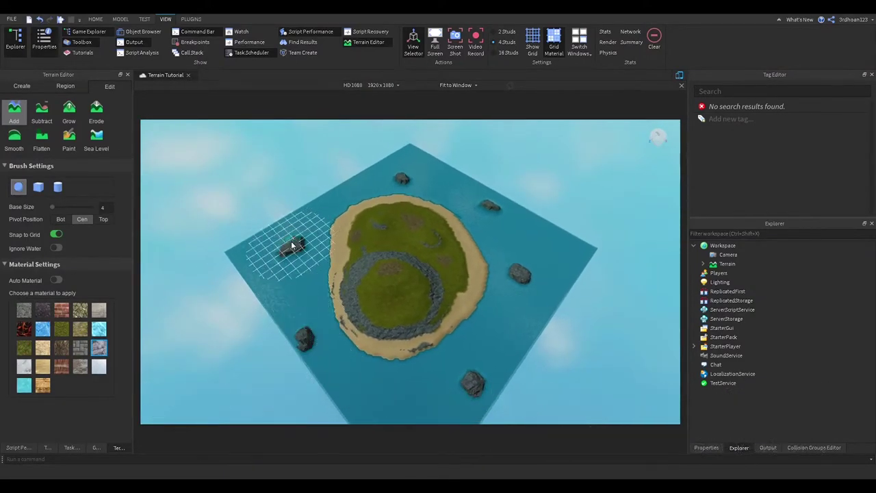
scroll(532, 262, "up", 5)
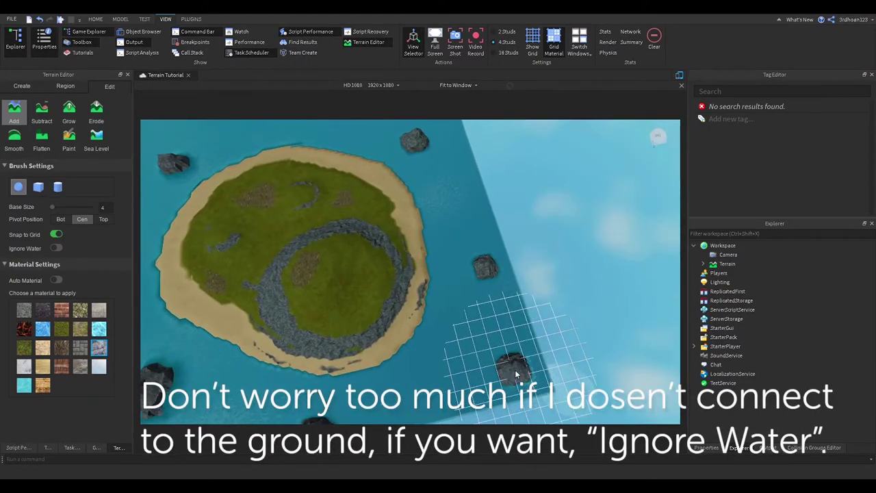
right_click_drag(517, 374, 417, 312)
scroll(417, 313, "down", 5)
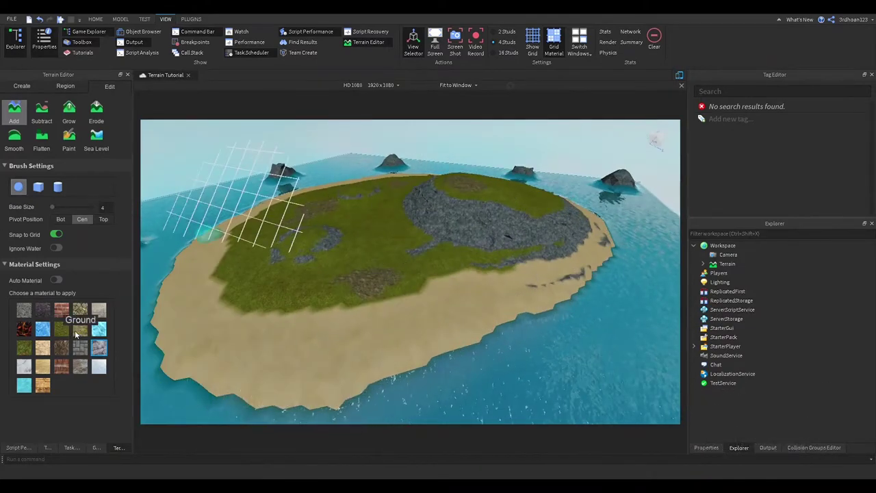
Paint brown Ground material patches across the island's grass
left_click(76, 333)
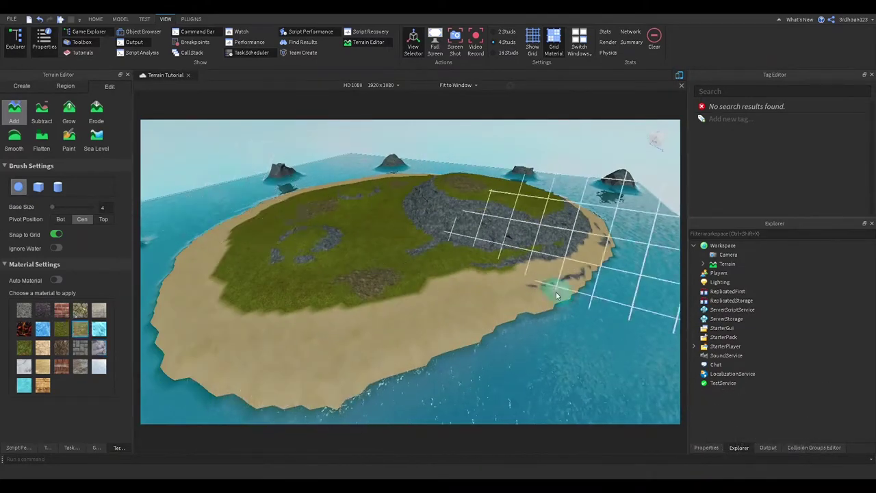
scroll(349, 177, "up", 5)
right_click_drag(349, 176, 330, 230)
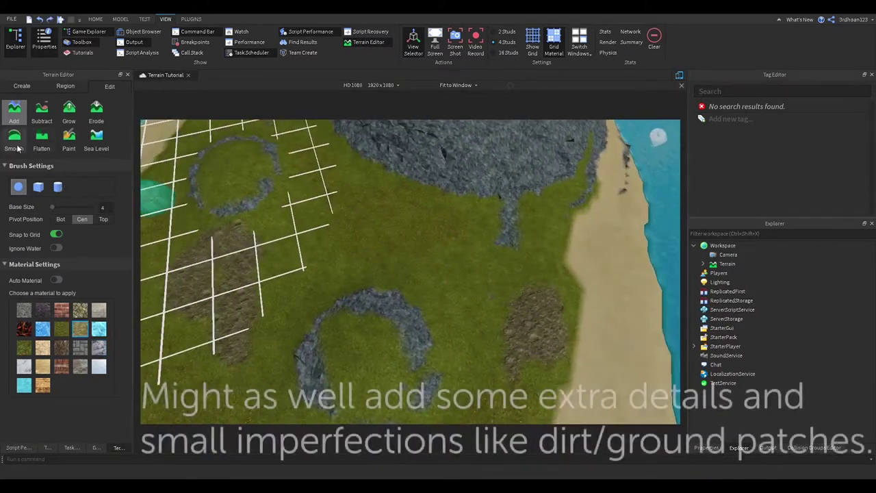
left_click(68, 139)
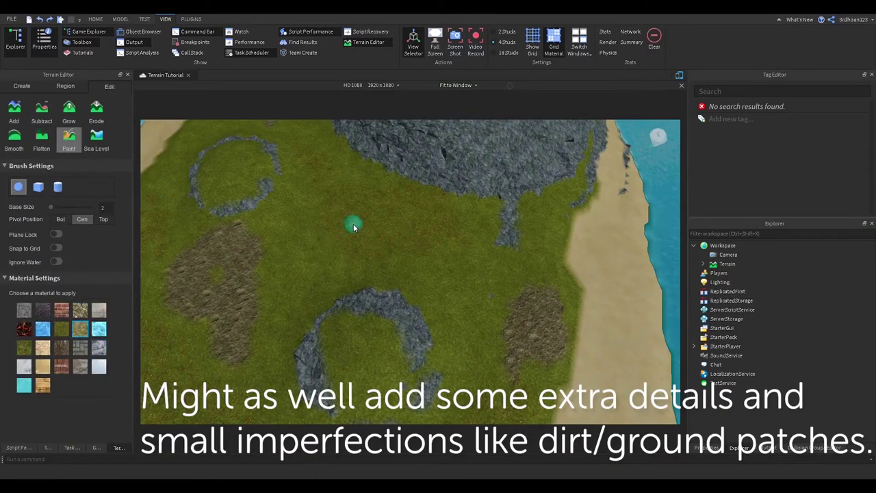
scroll(395, 225, "down", 4)
right_click_drag(395, 225, 310, 293)
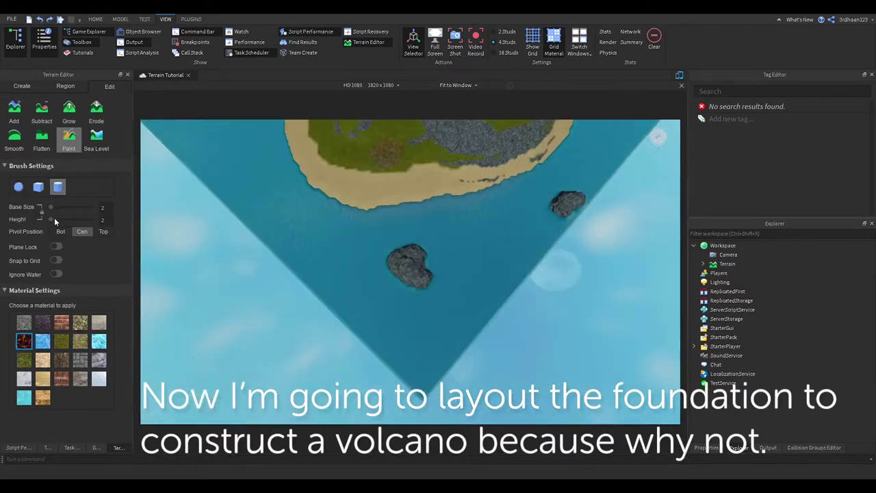
Paint a large basalt base on the water beside the island and grow it upward
mouse_move(343, 307)
left_mouse_down()
mouse_move(394, 284)
mouse_move(506, 300)
mouse_move(401, 336)
mouse_move(401, 387)
left_mouse_up()
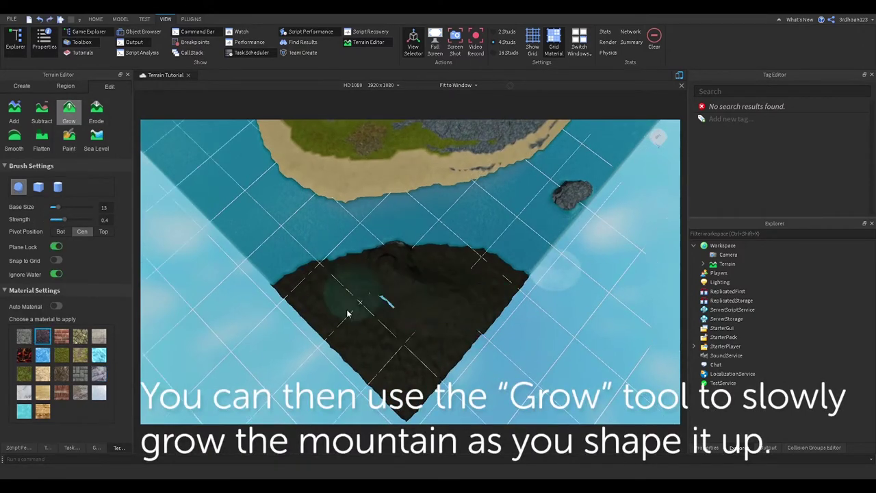
mouse_move(372, 355)
left_mouse_down()
mouse_move(414, 315)
mouse_move(473, 314)
mouse_move(441, 355)
left_mouse_up()
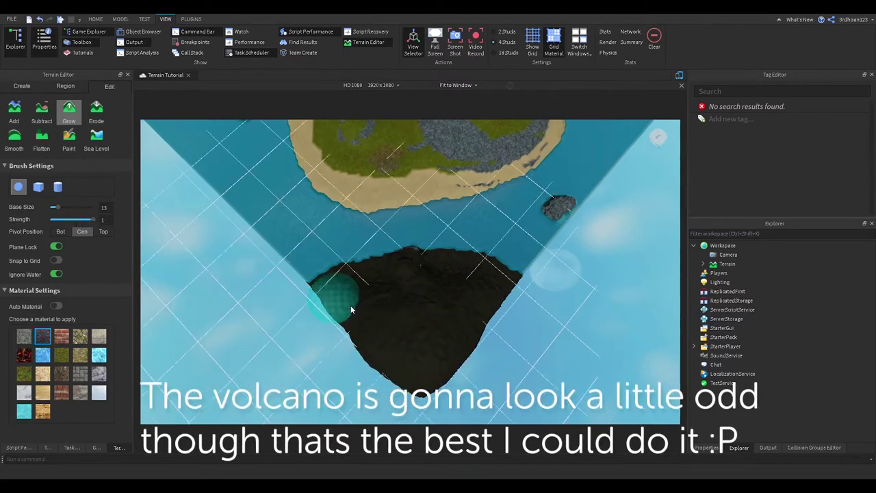
scroll(437, 369, "down", 2)
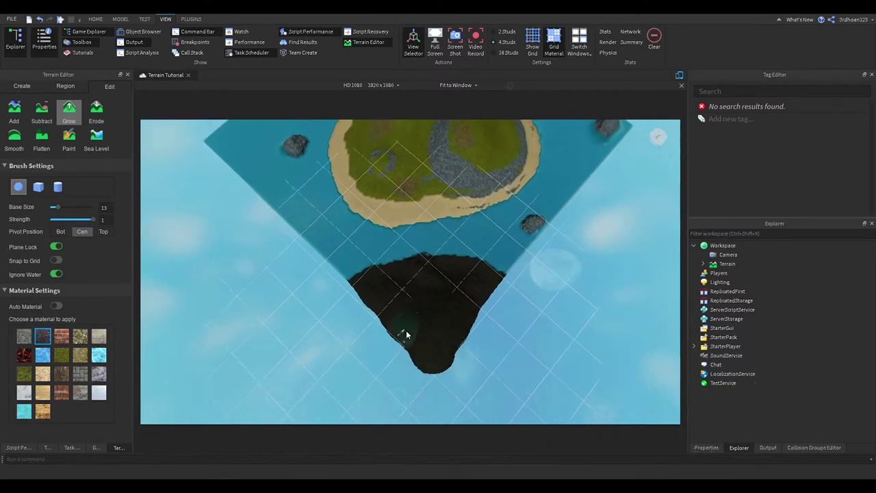
Check the dark mountain from several angles and grow its slope taller
right_click_drag(481, 263, 519, 286)
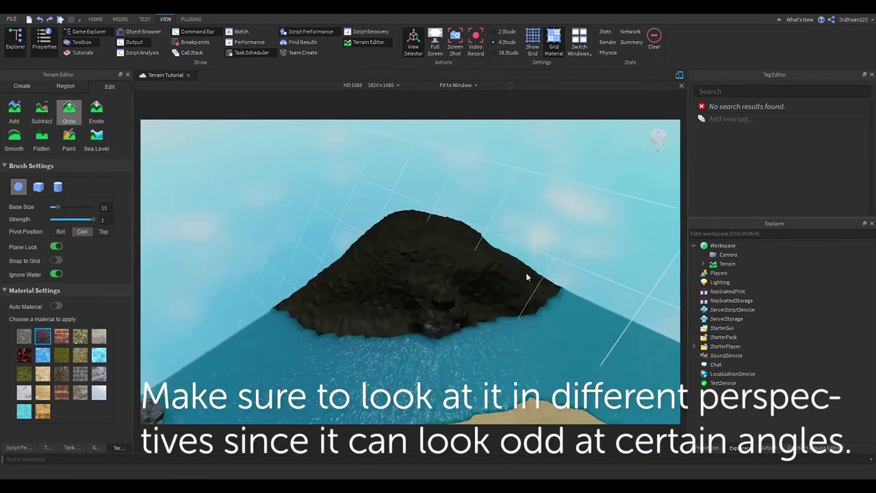
mouse_move(413, 312)
right_mouse_down()
mouse_move(372, 290)
mouse_move(448, 260)
mouse_move(381, 277)
mouse_move(312, 329)
mouse_move(331, 262)
mouse_move(329, 229)
mouse_move(401, 291)
mouse_move(404, 211)
mouse_move(336, 183)
mouse_move(314, 191)
mouse_move(355, 184)
mouse_move(438, 223)
mouse_move(476, 254)
mouse_move(397, 323)
mouse_move(345, 206)
mouse_move(324, 221)
mouse_move(433, 328)
mouse_move(380, 363)
mouse_move(347, 405)
right_mouse_up()
scroll(401, 291, "up", 3)
scroll(383, 287, "down", 5)
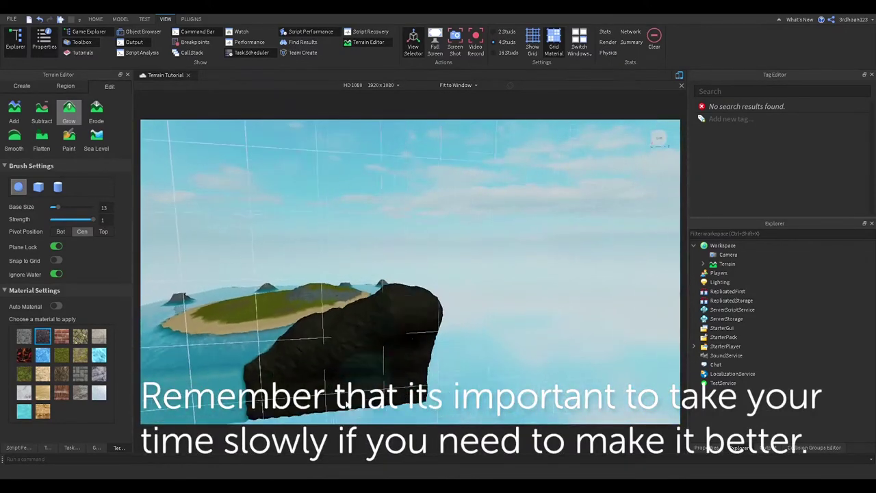
right_click_drag(417, 325, 454, 252)
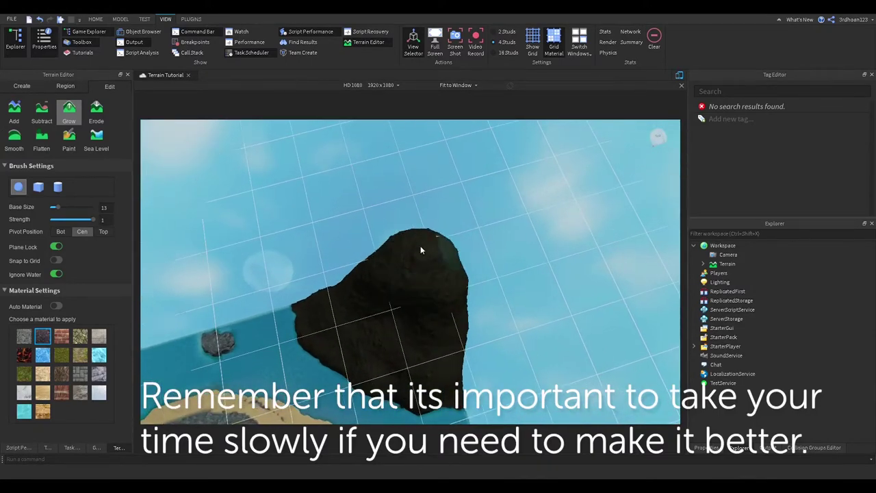
scroll(411, 301, "up", 3)
right_click_drag(410, 301, 392, 247)
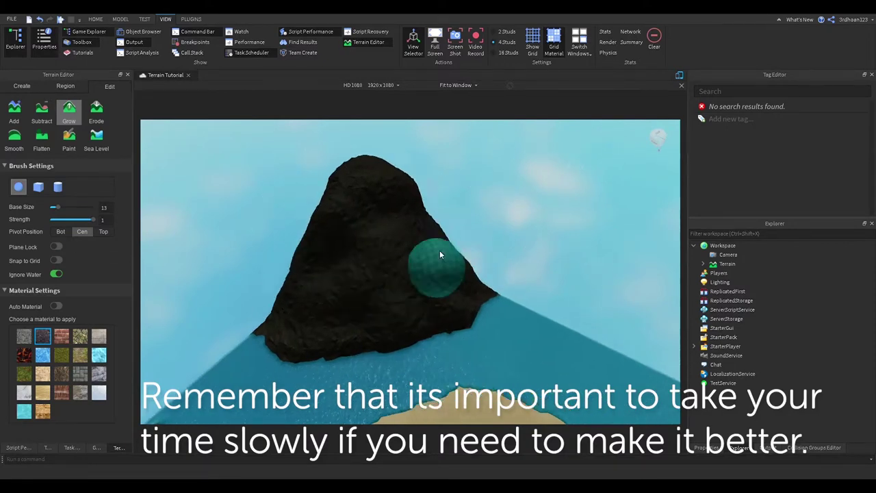
mouse_move(391, 205)
right_mouse_down()
mouse_move(413, 324)
mouse_move(425, 299)
mouse_move(345, 293)
mouse_move(386, 246)
mouse_move(445, 267)
mouse_move(463, 248)
mouse_move(431, 228)
right_mouse_up()
right_click_drag(407, 301, 391, 305)
Switch the terrain brush to Smooth and orbit around the volcano
left_click(14, 141)
scroll(361, 249, "up", 2)
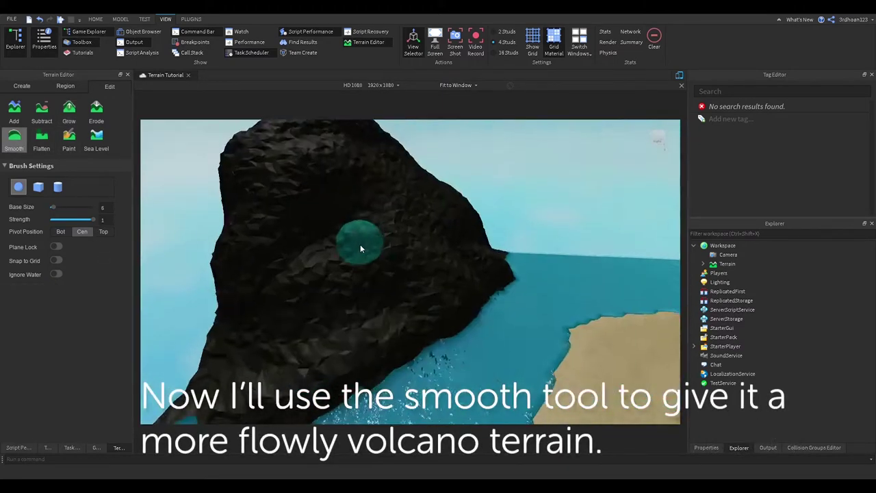
scroll(353, 195, "down", 5)
right_click_drag(353, 196, 391, 219)
scroll(339, 159, "up", 5)
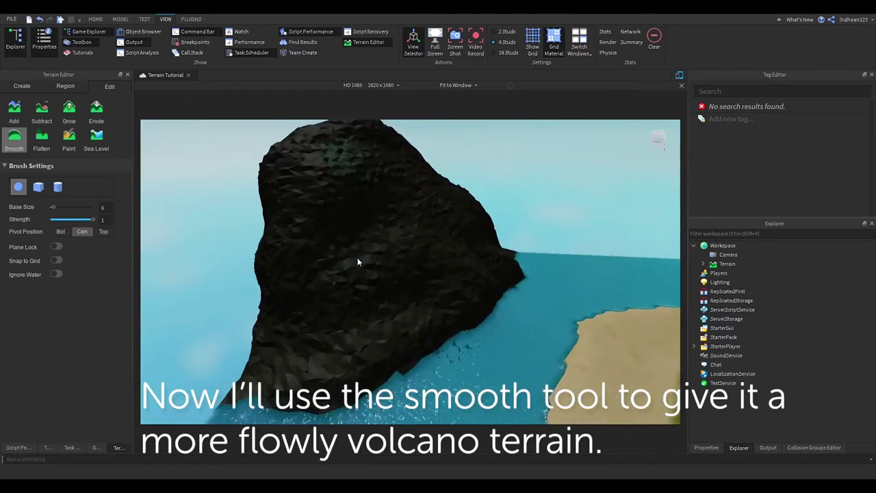
scroll(420, 175, "up", 5, "ctrl")
Raise the Smooth brush Base Size to 43 and smooth the volcano up toward its peak
mouse_move(421, 175)
right_mouse_down()
mouse_move(298, 215)
mouse_move(504, 205)
right_mouse_up()
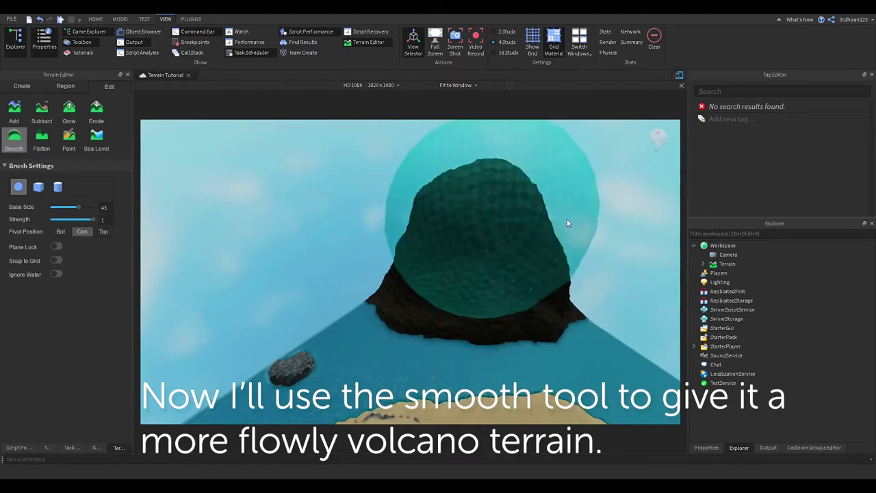
scroll(571, 220, "up", 5)
scroll(573, 219, "down", 5)
scroll(573, 217, "up", 5)
right_click_drag(573, 217, 536, 219)
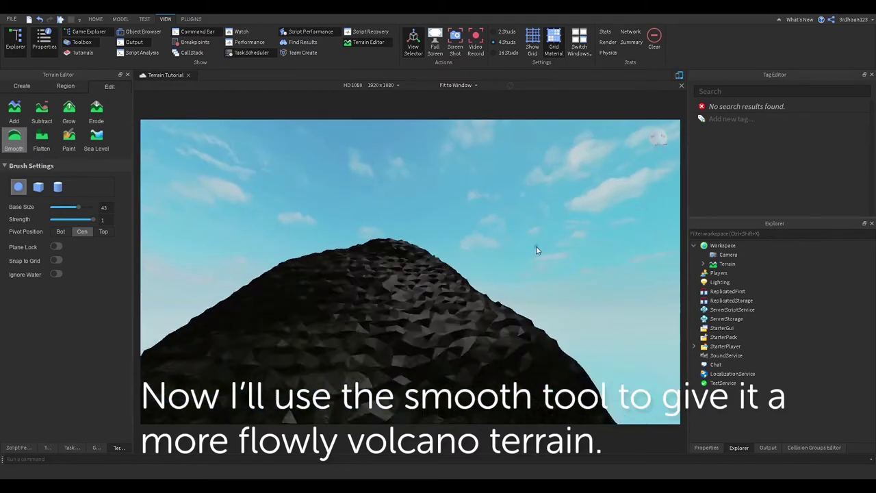
scroll(536, 219, "down", 5)
Paint CrackedLava streaks down the volcano's left face
left_click_drag(324, 249, 386, 241)
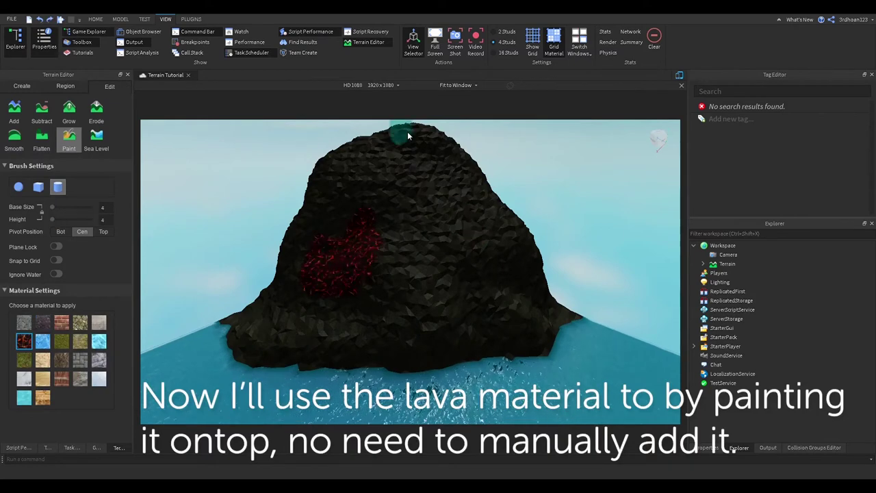
left_click_drag(407, 135, 333, 290)
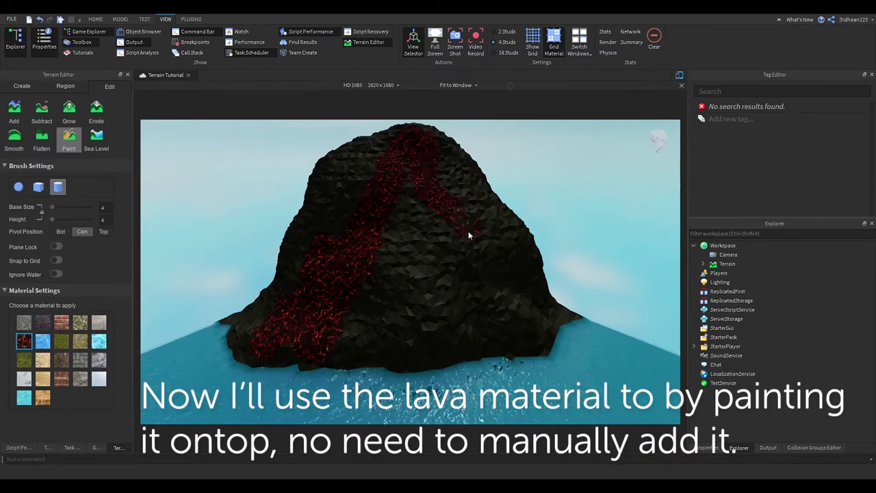
mouse_move(388, 347)
right_mouse_down()
mouse_move(382, 317)
mouse_move(328, 319)
right_mouse_up()
scroll(321, 274, "up", 5)
scroll(322, 236, "down", 10)
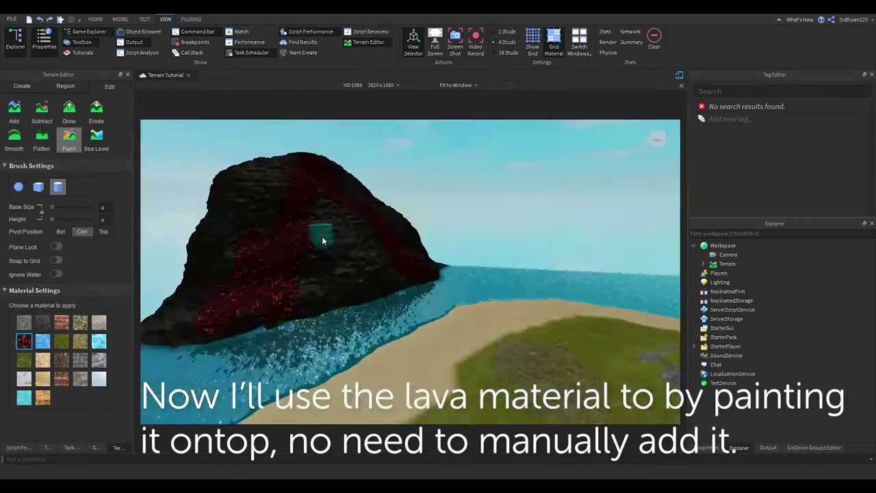
scroll(400, 241, "up", 5)
From above the island, paint the lava flow extending down into the water
right_click_drag(400, 241, 400, 248)
scroll(345, 292, "up", 5)
right_click_drag(281, 290, 279, 276)
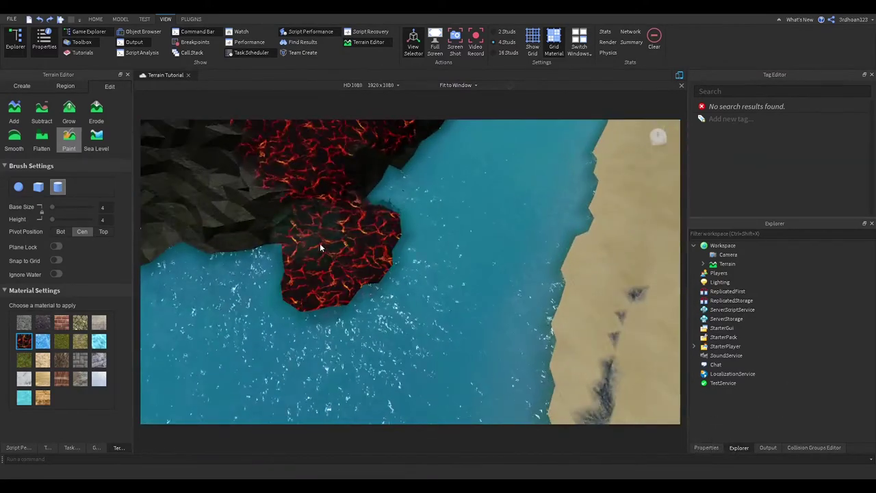
right_click_drag(320, 243, 388, 181)
Orbit to review the two lava streams, then select the Erode tool
scroll(411, 232, "up", 3)
right_click_drag(415, 254, 333, 270)
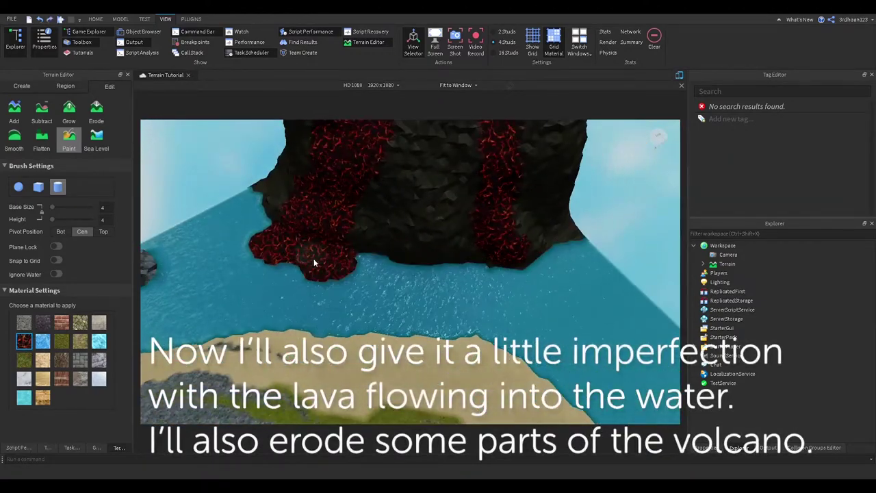
scroll(536, 269, "down", 5)
mouse_move(536, 269)
right_mouse_down()
mouse_move(458, 275)
mouse_move(465, 273)
right_mouse_up()
scroll(466, 279, "up", 5)
left_click(96, 109)
Erode the lava-streaked rock and the grassy land for small imperfections
mouse_move(282, 195)
right_mouse_down()
mouse_move(382, 280)
mouse_move(470, 244)
mouse_move(504, 206)
mouse_move(456, 251)
mouse_move(517, 263)
mouse_move(472, 294)
mouse_move(402, 307)
right_mouse_up()
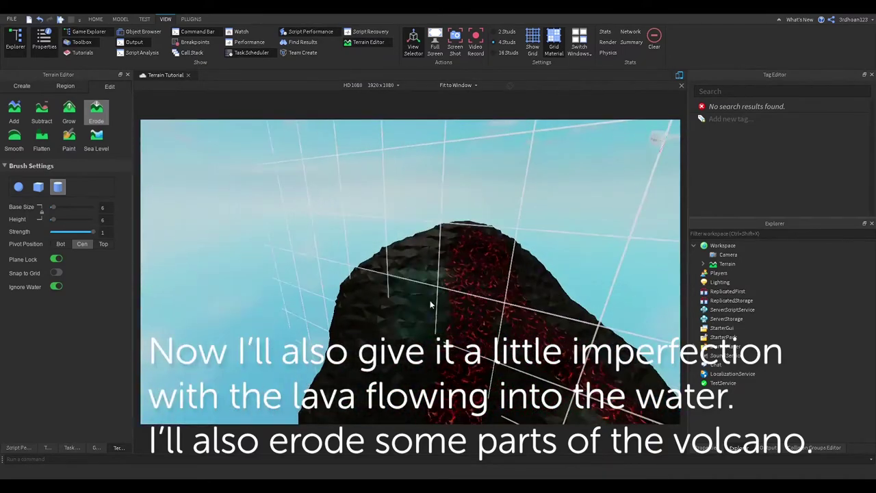
scroll(412, 289, "down", 10)
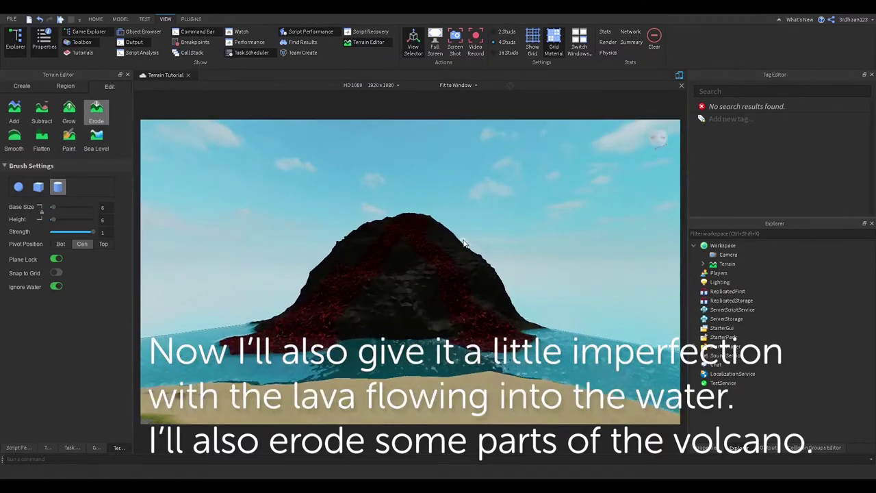
right_click_drag(477, 251, 378, 313)
key("s")
scroll(432, 232, "down", 4)
Erode the island's far-side rocky ring, then go to the HOME tab
mouse_move(358, 244)
right_mouse_down()
mouse_move(518, 297)
mouse_move(498, 210)
right_mouse_up()
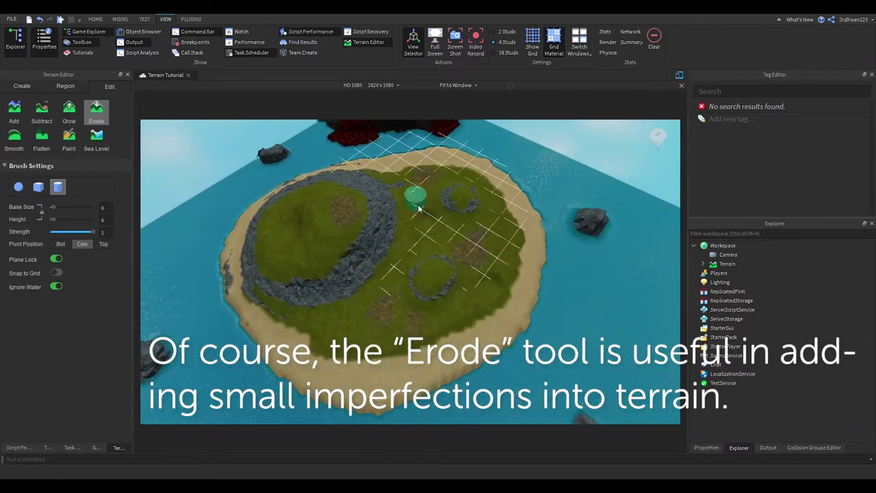
right_click_drag(414, 210, 212, 187)
scroll(290, 244, "down", 3)
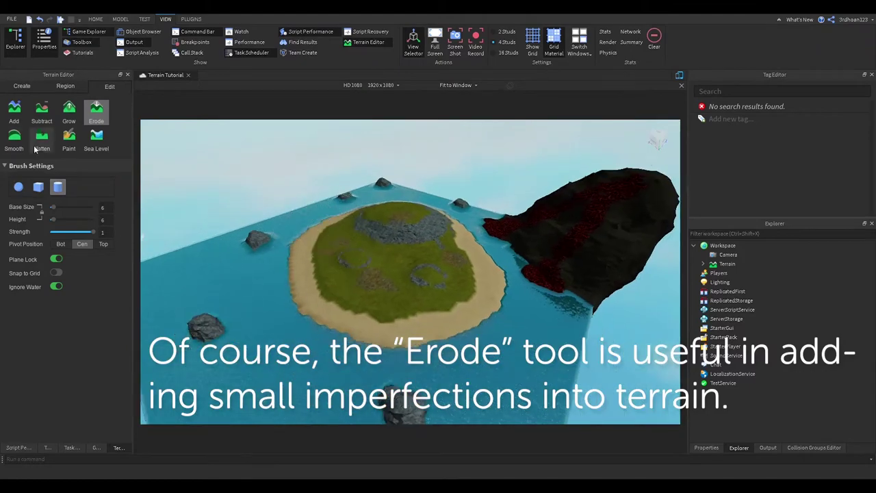
right_click_drag(359, 237, 322, 206)
left_click(93, 19)
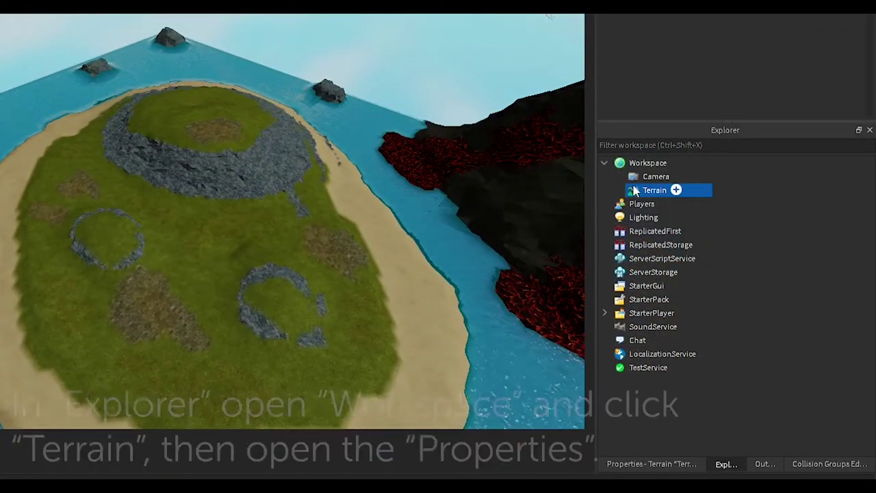
Show the Terrain object's Properties panel
left_click(649, 465)
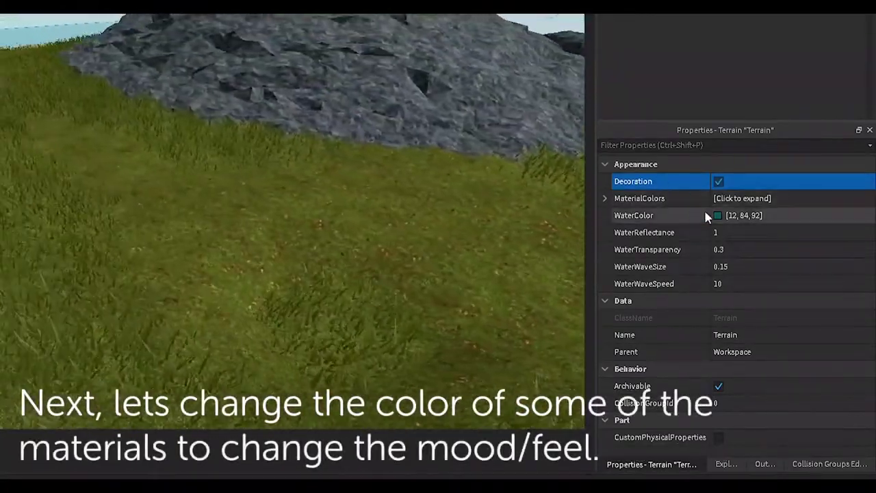
Expand Terrain's MaterialColors and edit the Basalt and CrackedLava colour entries
left_click(604, 198)
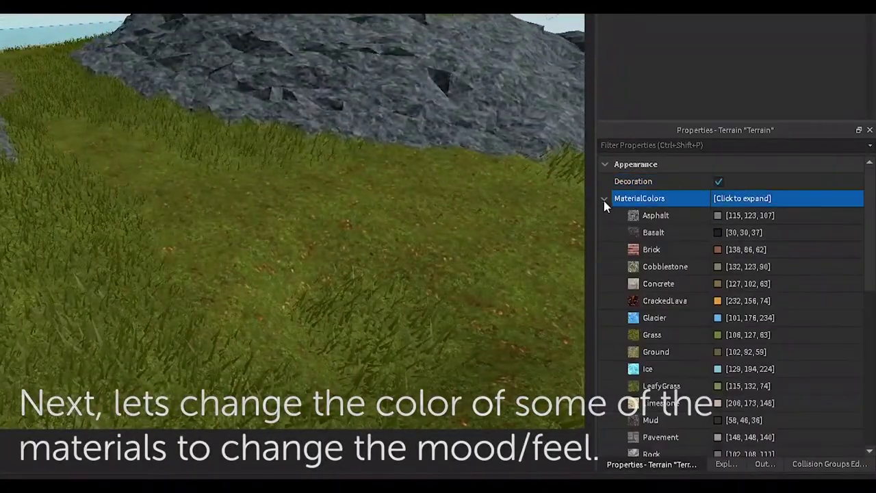
left_click(719, 216)
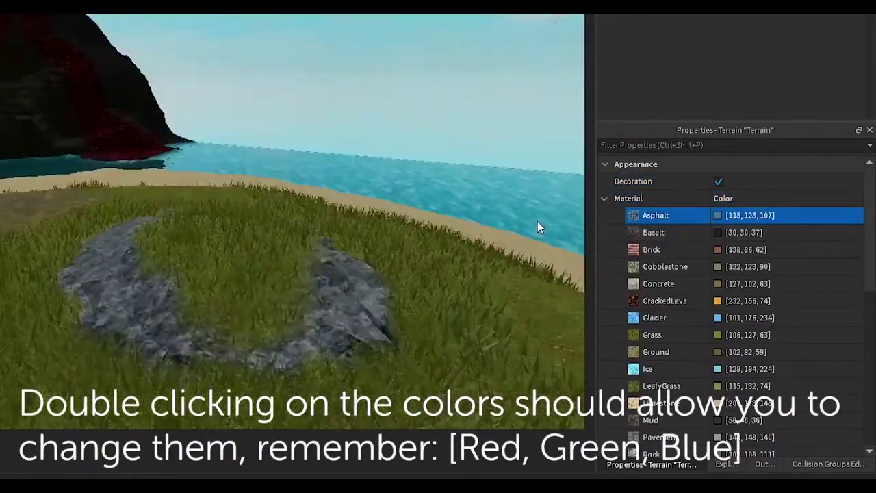
left_click(724, 232)
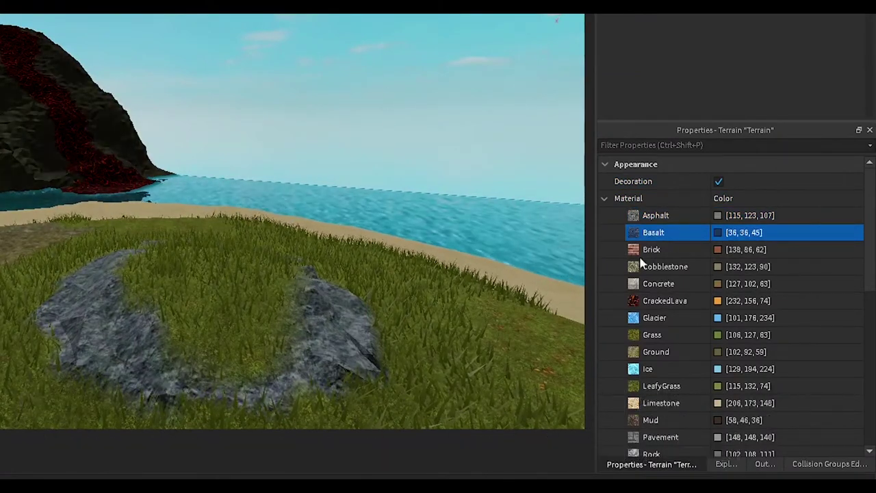
scroll(683, 273, "down", 3)
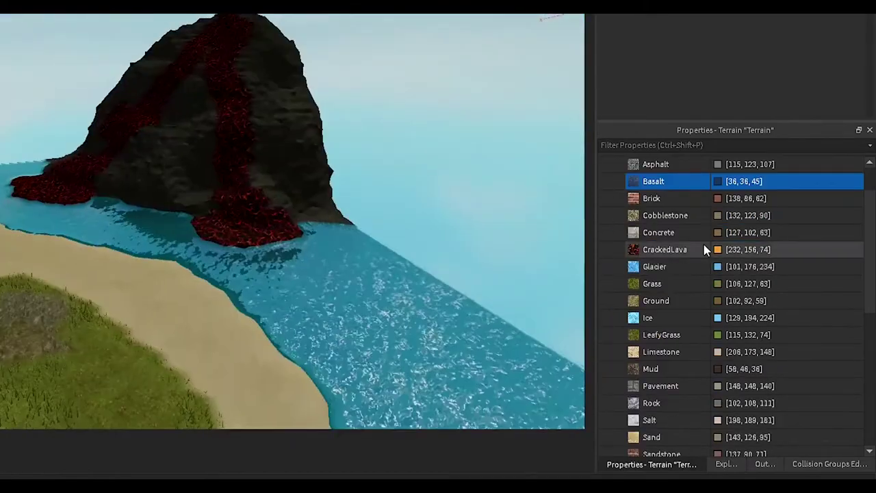
left_click(705, 249)
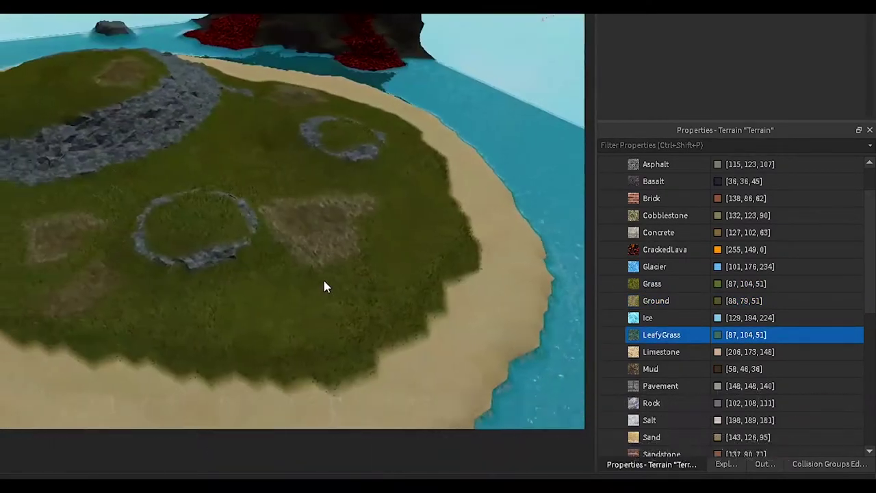
Set Rock to [77, 82, 84], Sand to [122, 107, 81], darken Mud, and set WaterColor [0, 2, 3]
scroll(324, 288, "up", 2)
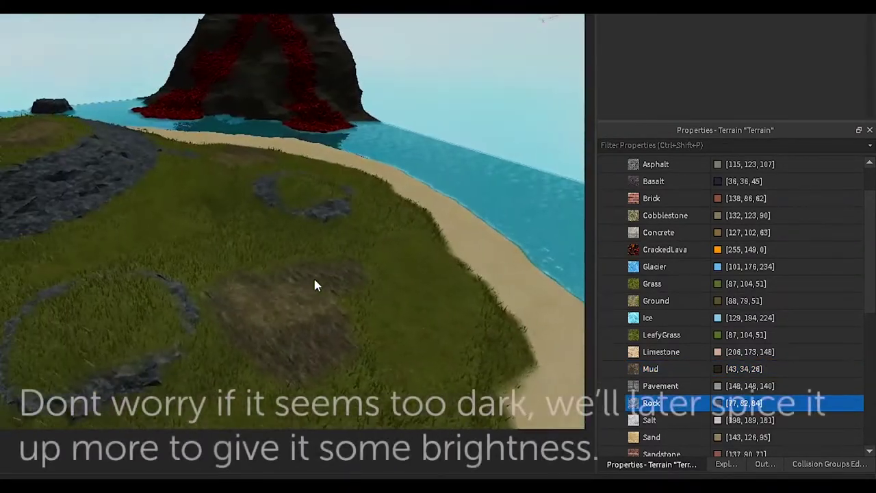
scroll(714, 377, "down", 2)
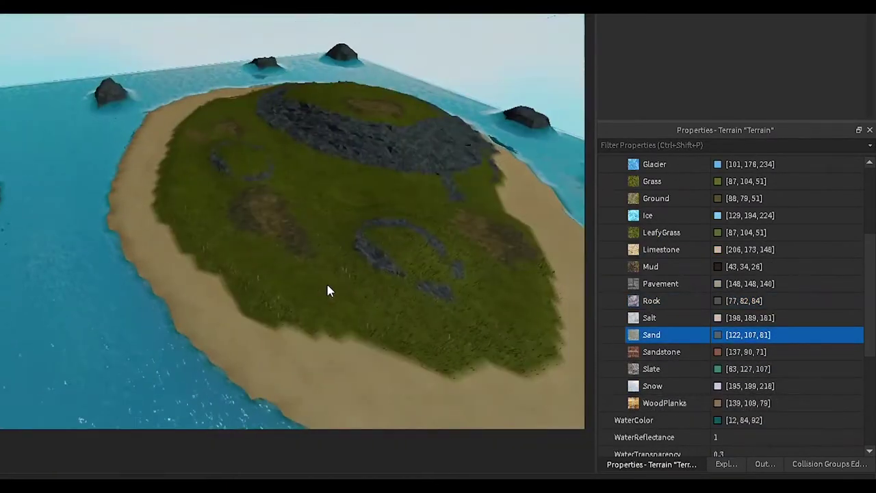
scroll(705, 419, "down", 1)
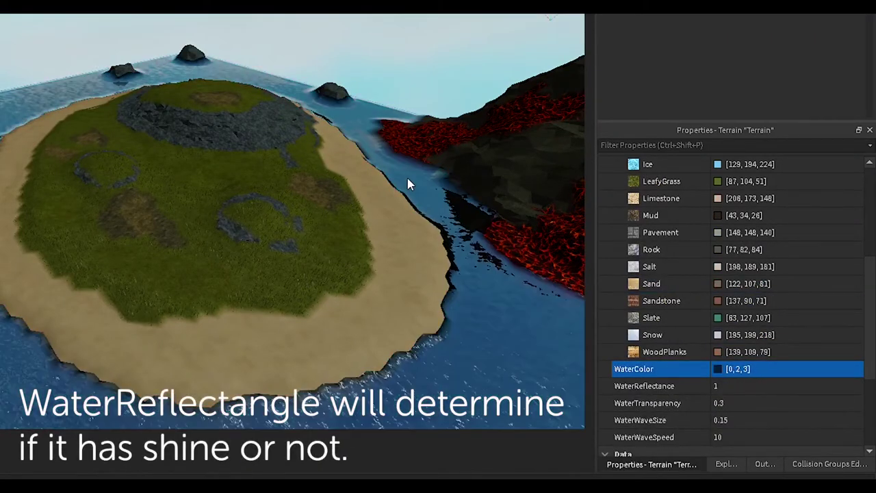
Set WaterReflectance to 0, then choose Fill in the Terrain Editor's Region tab
left_click(731, 386)
type("0")
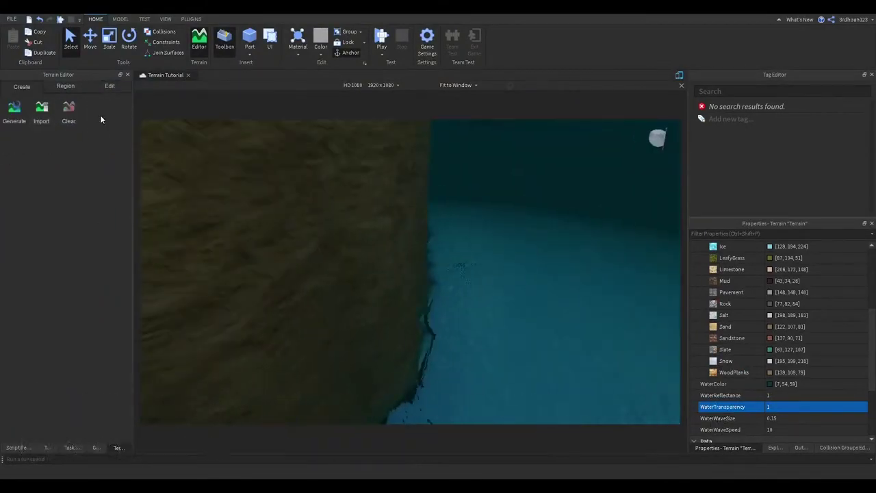
left_click(65, 86)
left_click(96, 140)
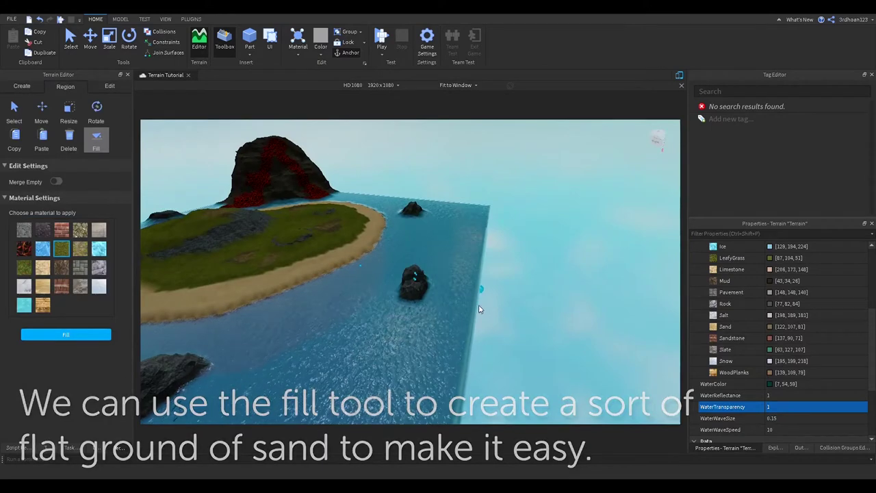
Fill the region beneath the water with a flat Sand floor, then return to the Edit tab
right_click_drag(414, 282, 361, 356)
scroll(361, 356, "down", 5)
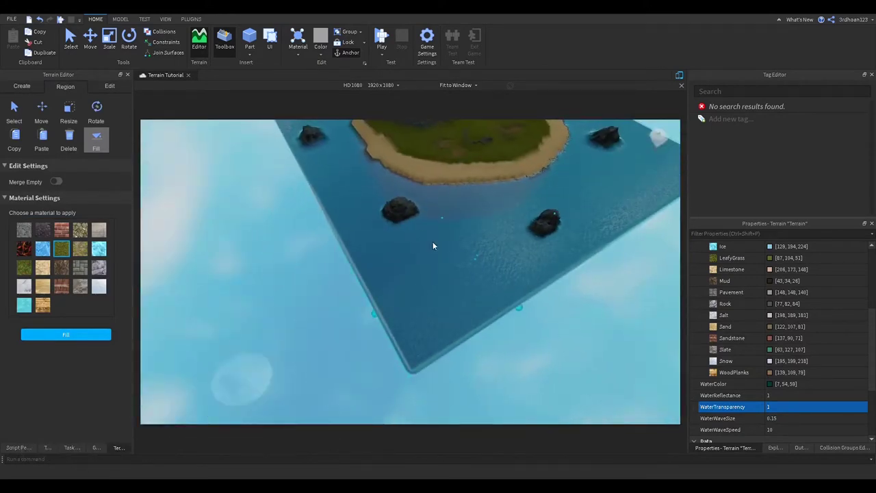
key("d")
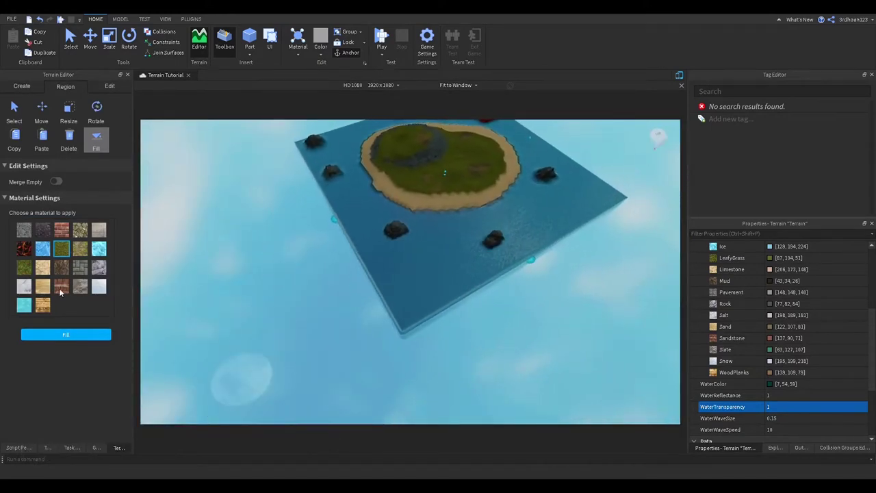
left_click(69, 336)
scroll(330, 260, "down", 10)
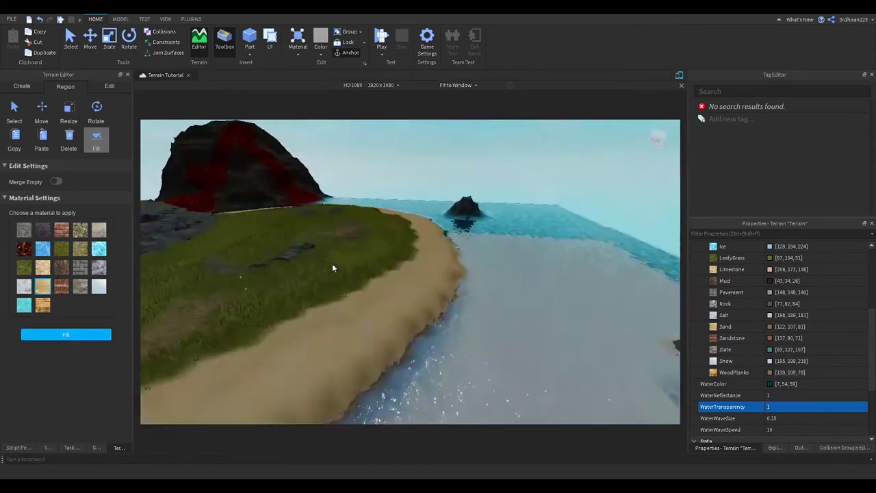
scroll(357, 266, "up", 5)
scroll(357, 266, "down", 10)
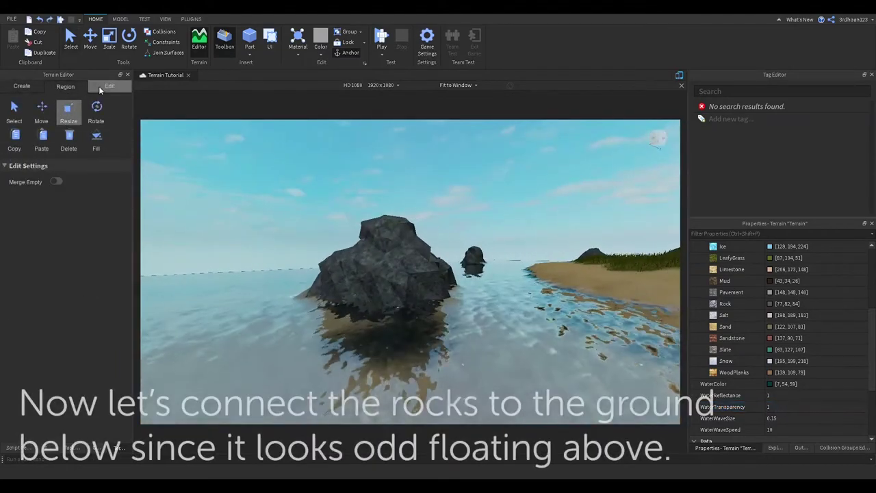
left_click(110, 85)
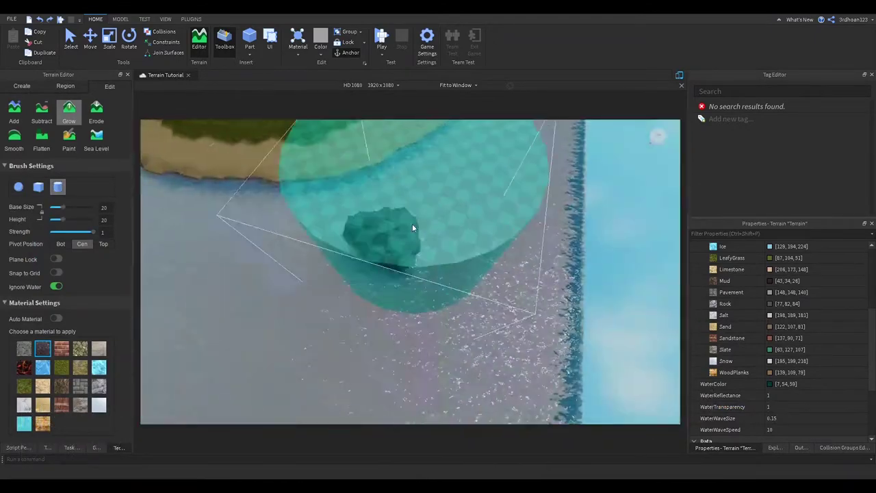
Reduce the Grow brush Base Size and set its Pivot Position to Top
left_click_drag(66, 211, 59, 213)
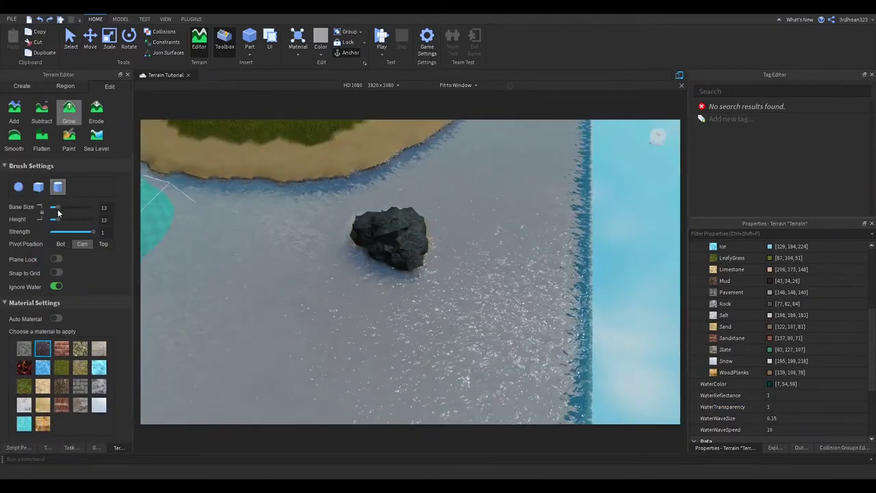
scroll(381, 244, "down", 10)
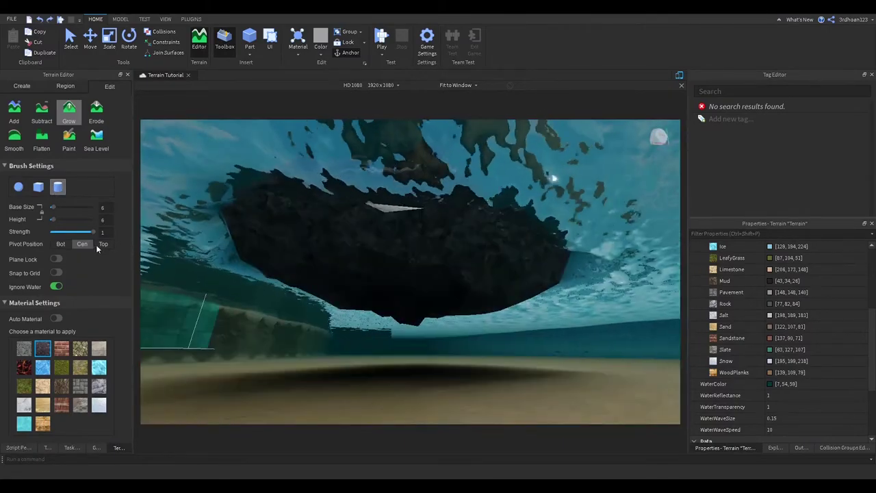
left_click(102, 244)
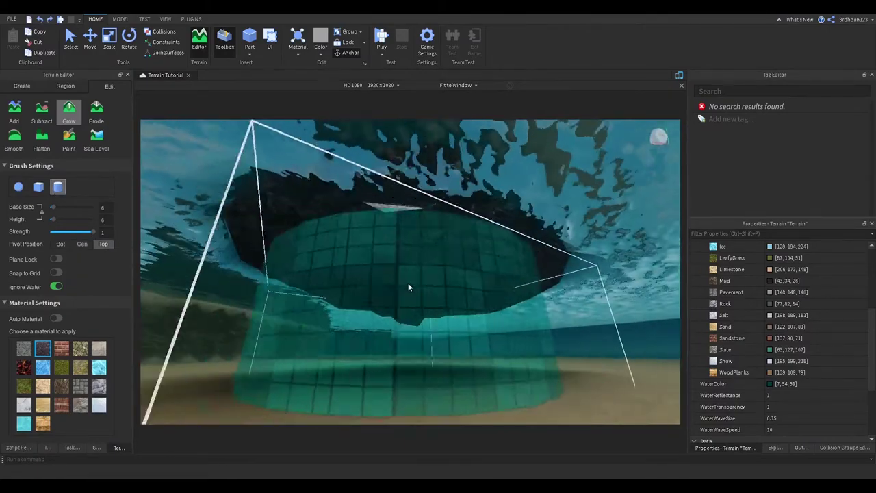
scroll(435, 212, "up", 10)
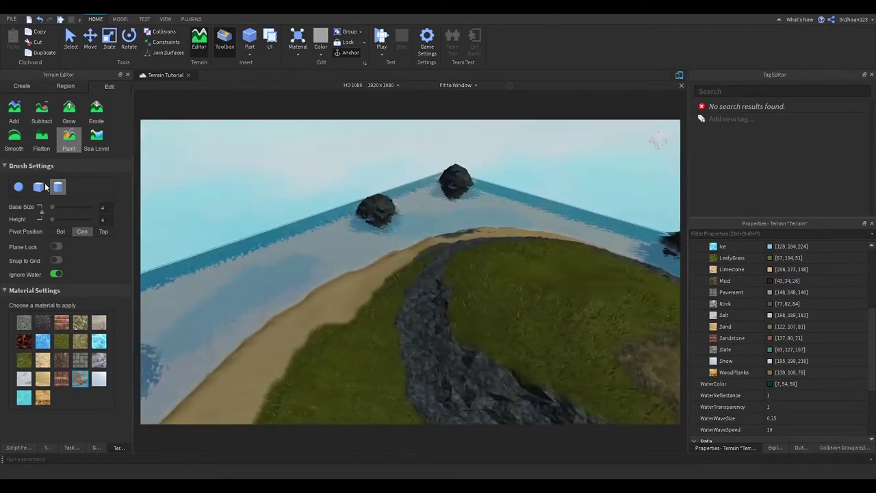
Select the Grow tool and orbit around the island shoreline
left_click(96, 111)
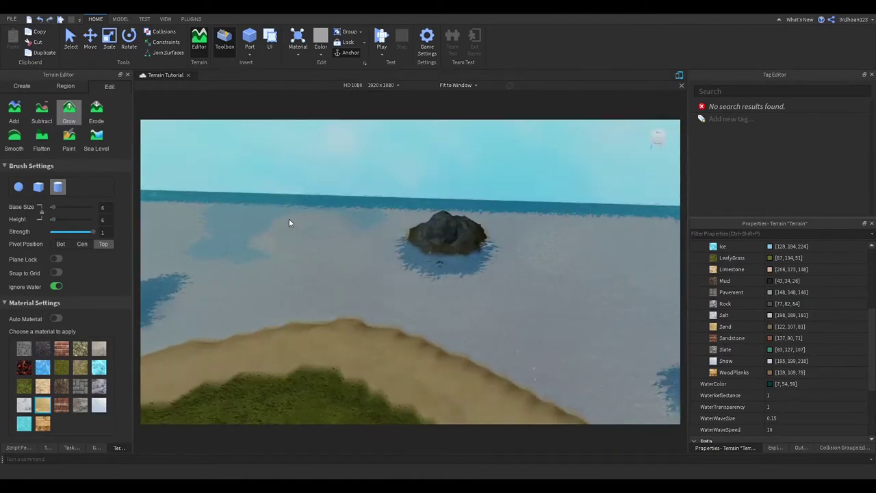
mouse_move(330, 225)
right_mouse_down()
mouse_move(329, 249)
mouse_move(425, 248)
mouse_move(309, 272)
mouse_move(309, 302)
mouse_move(397, 268)
right_mouse_up()
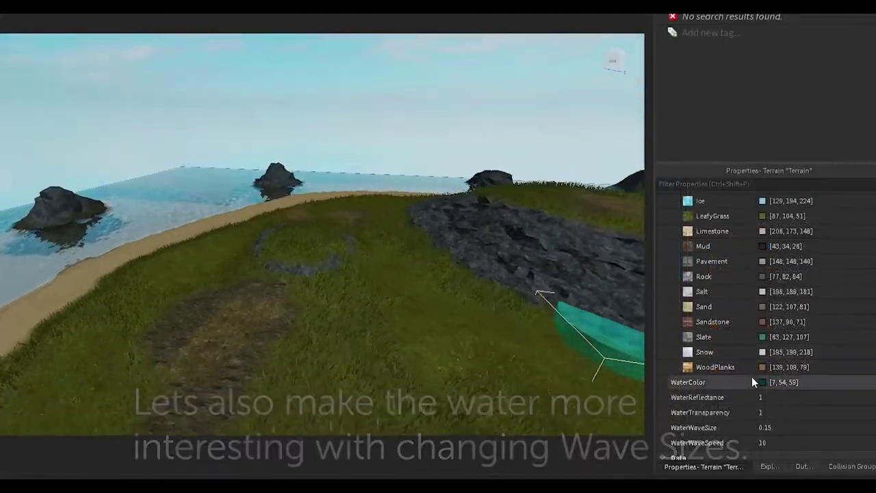
Set terrain WaterTransparency to 0.7, WaterWaveSize to 1 and WaterWaveSpeed to 30
left_click(767, 409)
type("0.5")
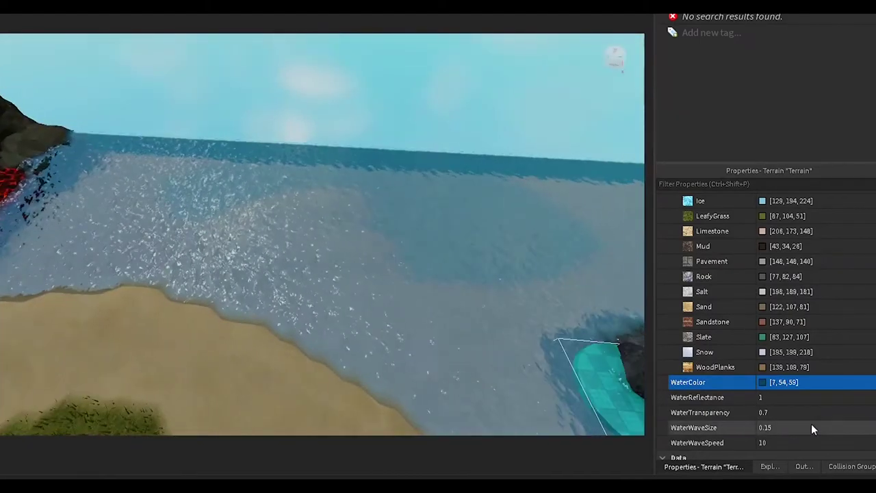
left_click(812, 427)
type("1")
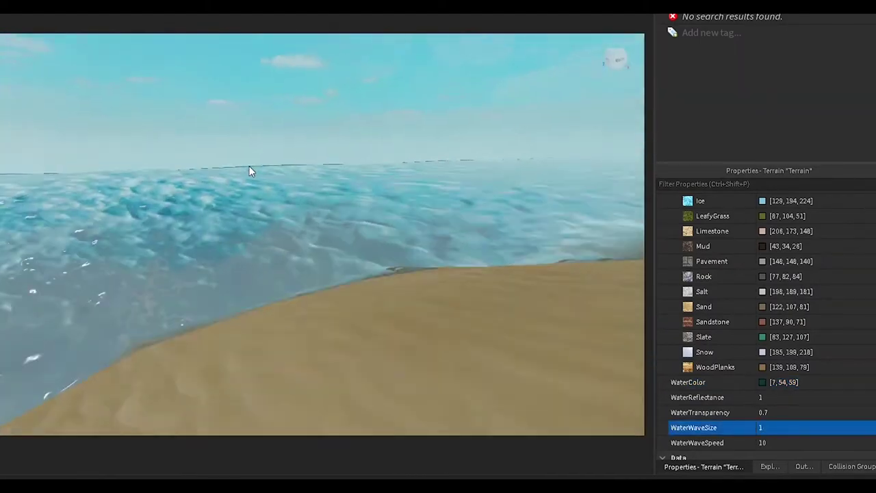
left_click(867, 426)
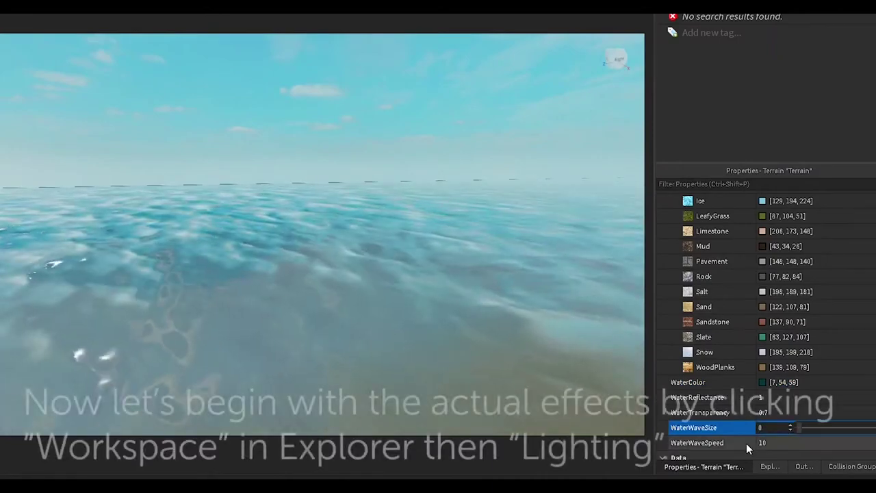
left_click(843, 443)
type("15")
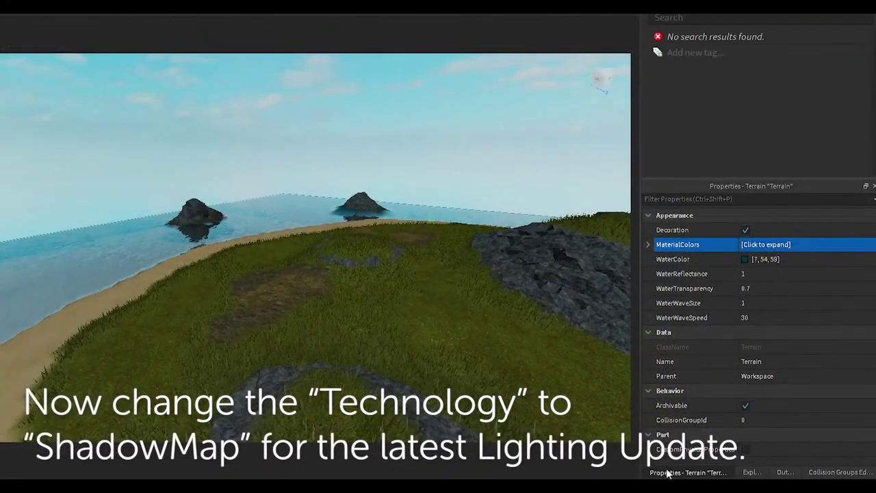
Switch Lighting Technology to ShadowMap and set both environment scales to 1
left_click(773, 448)
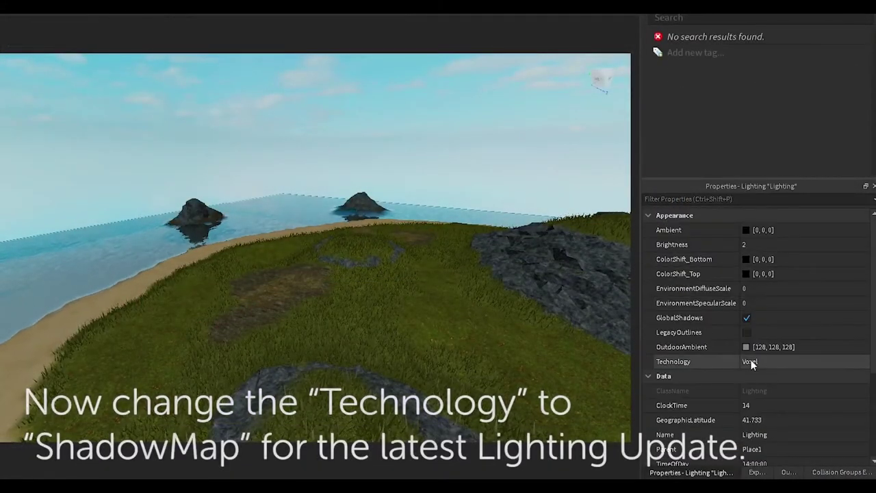
left_click(747, 362)
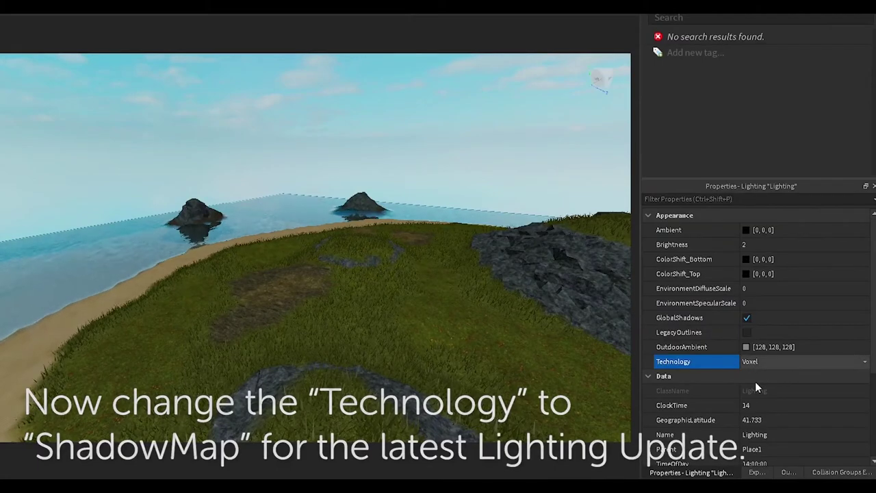
left_click(756, 387)
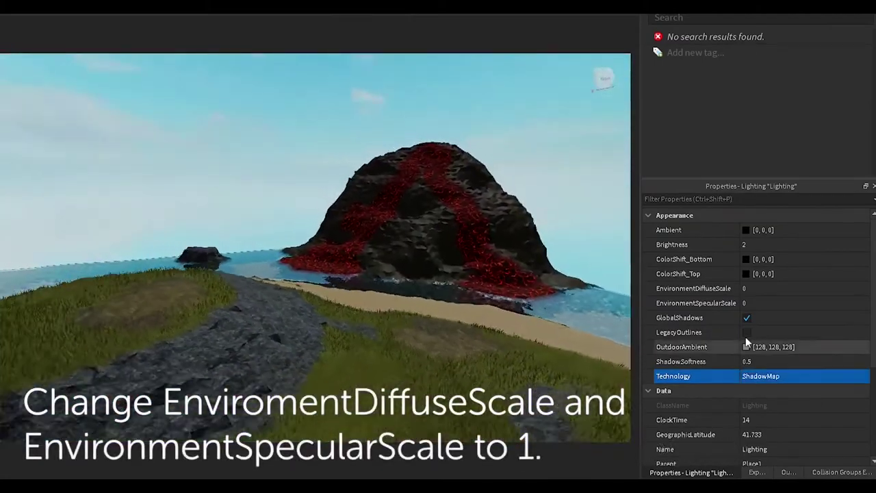
left_click(751, 289)
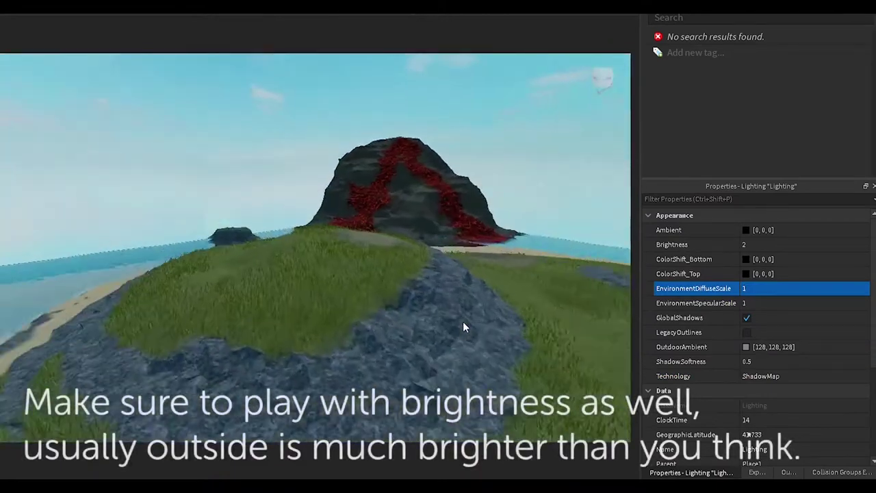
Set Lighting Brightness to 2.93, ShadowSoftness to 0.1 and ExposureCompensation to -0.39
left_click(798, 245)
left_click_drag(797, 245, 805, 246)
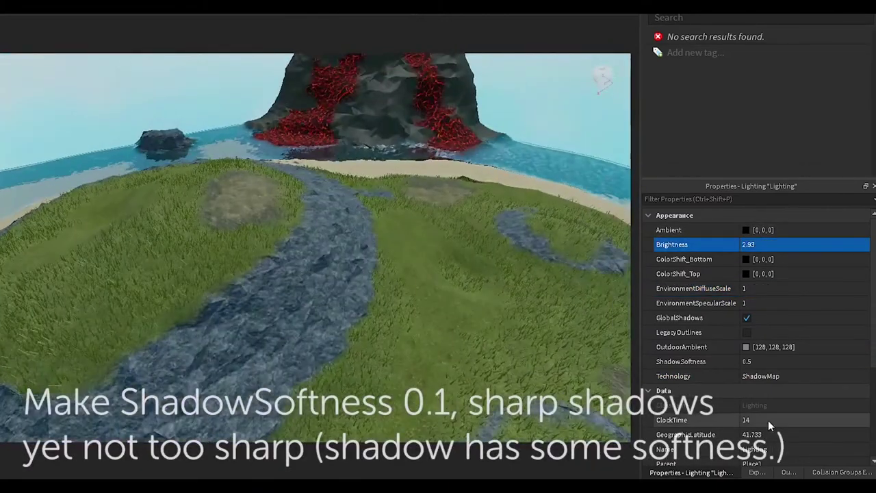
scroll(770, 308, "down", 3)
left_click(793, 276)
type("0.1")
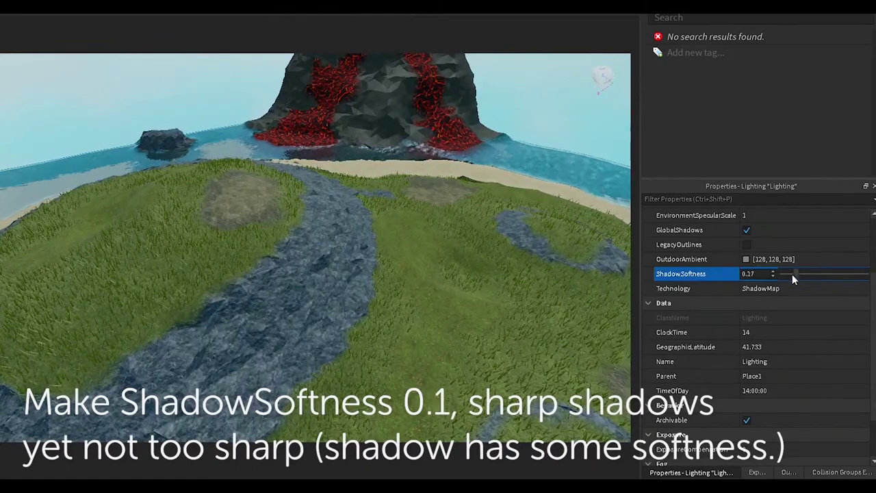
scroll(746, 407, "down", 3)
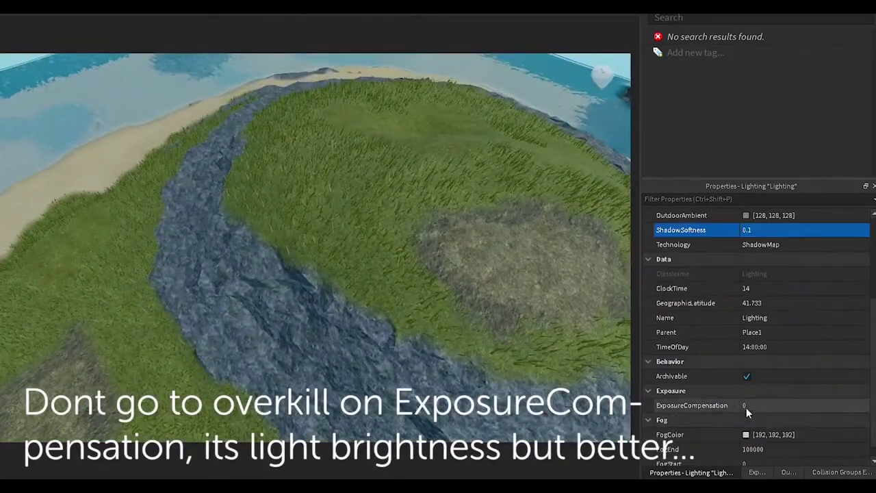
left_click_drag(825, 405, 819, 408)
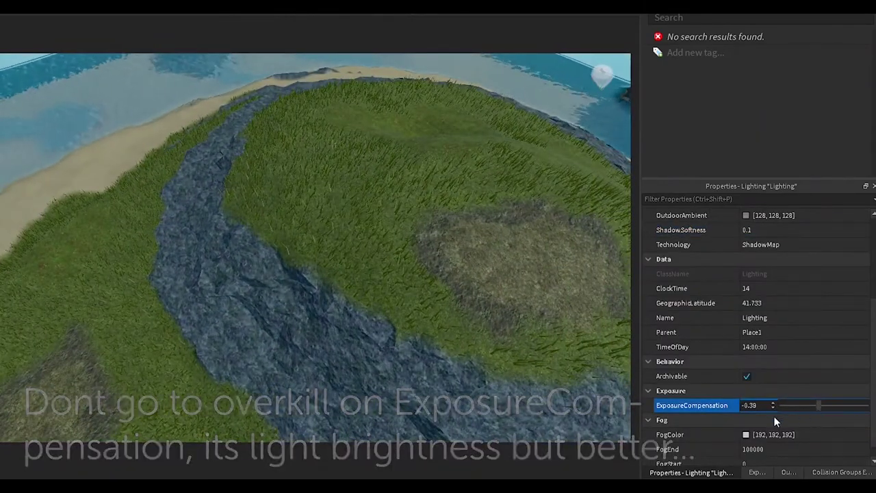
scroll(757, 429, "down", 1)
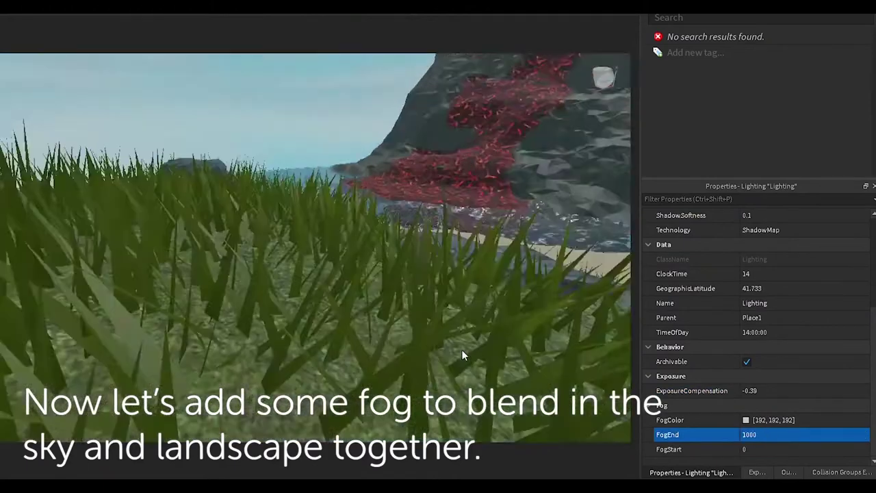
Try FogEnd values of 100, 1000, 200 and 500, settling on 700
key("BackSpace")
key("BackSpace")
key("Return")
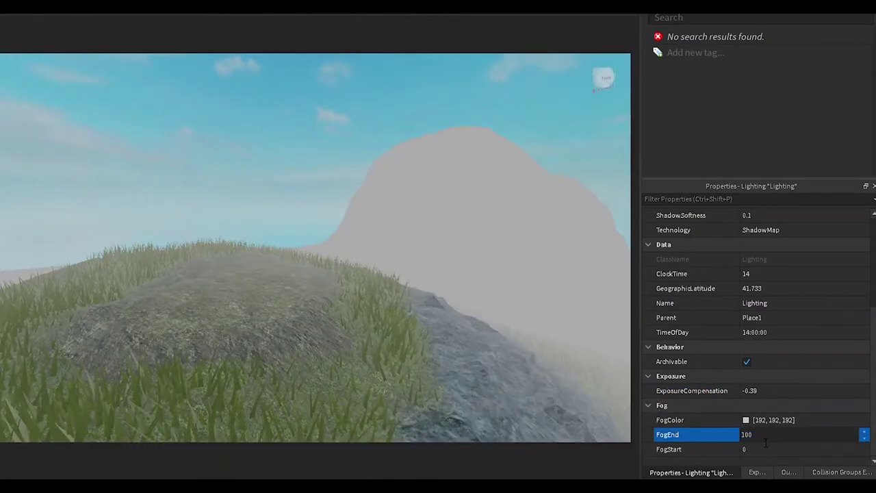
type("0")
key("Return")
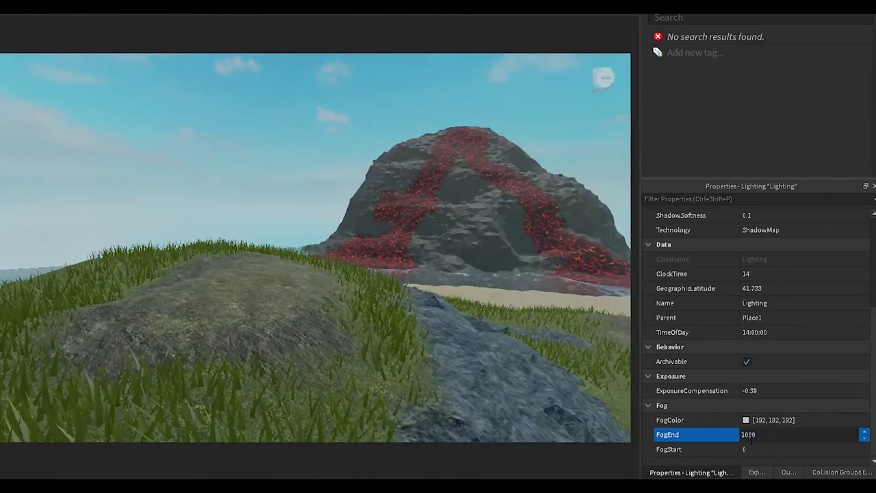
key("BackSpace")
key("Return")
type("500")
key("Return")
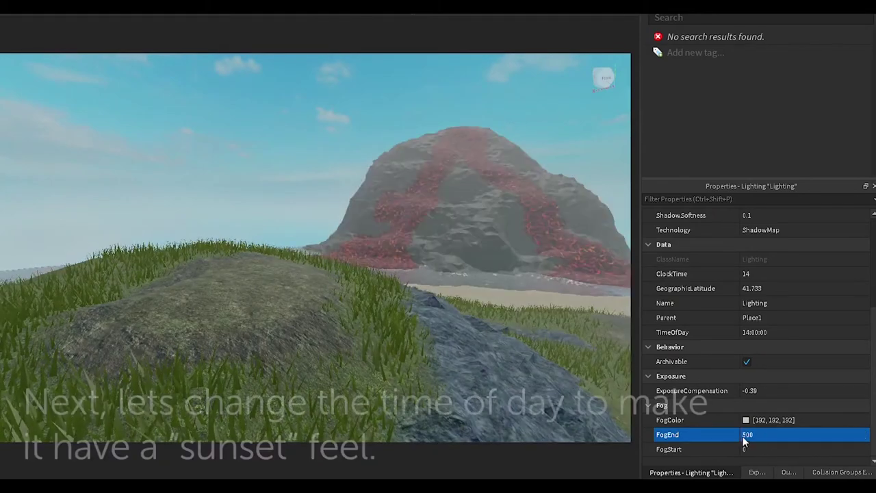
type("700")
key("Return")
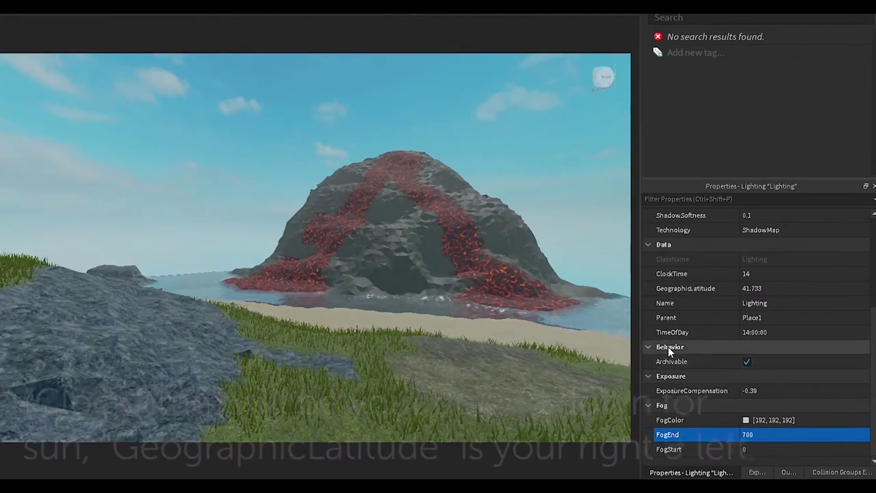
Move ClockTime later to 19.8 and GeographicLatitude to 54 to reposition the sun
scroll(684, 347, "up", 3)
left_click(858, 363)
left_click_drag(858, 365, 835, 359)
right_click_drag(494, 320, 520, 302)
left_click_drag(792, 375, 791, 374)
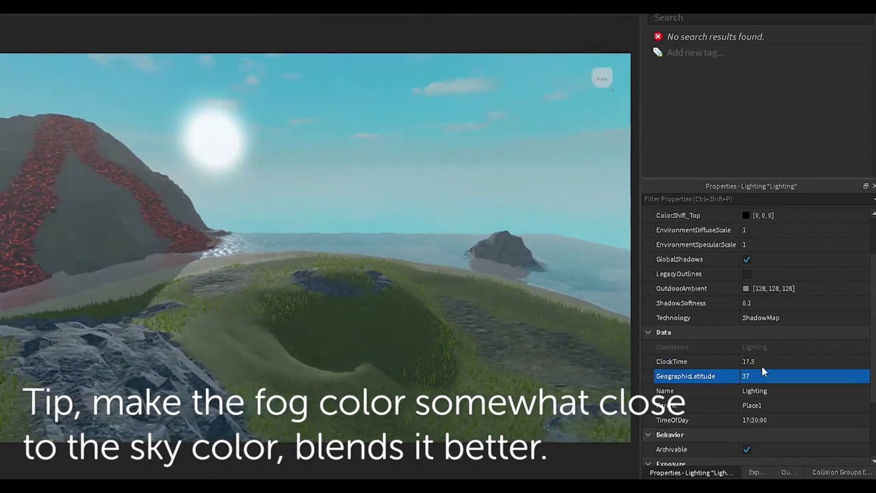
Tint the fog colour pale sky blue, [231, 255, 255]
scroll(760, 377, "down", 3)
left_click(746, 419)
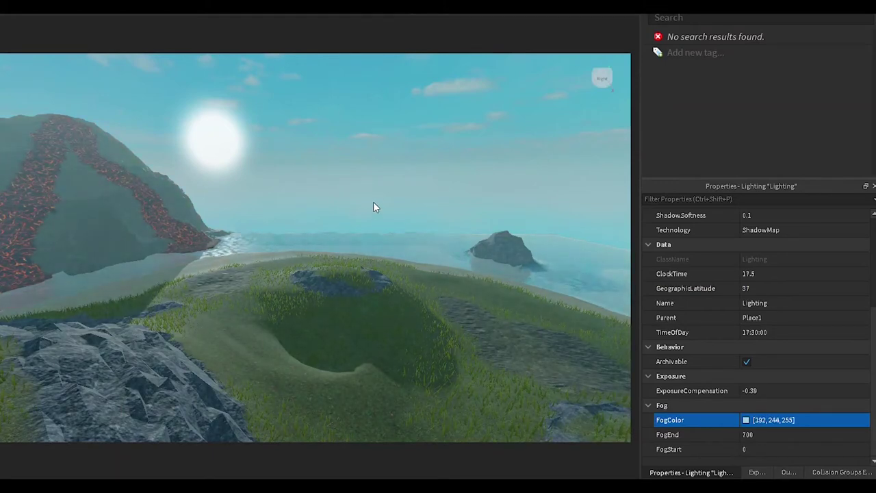
right_click_drag(406, 315, 384, 283)
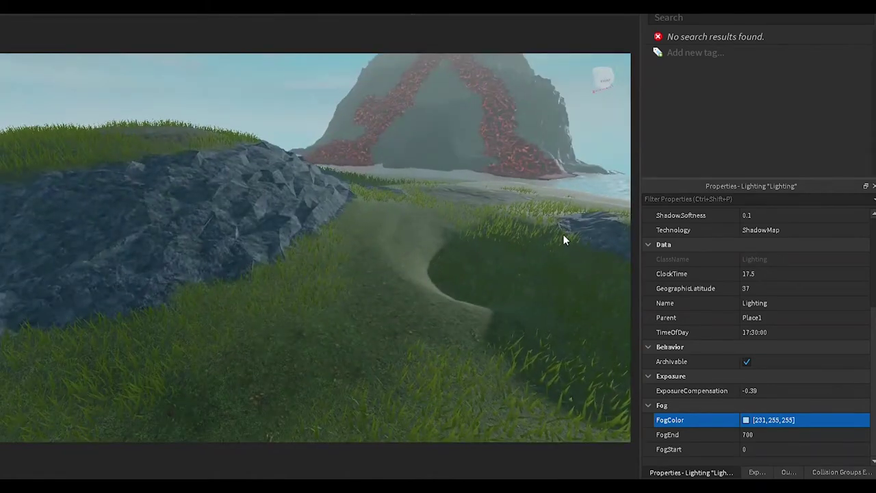
Re-enter the Lighting environment diffuse scale value and view the rocks
right_click_drag(548, 414, 520, 386)
scroll(693, 363, "up", 3)
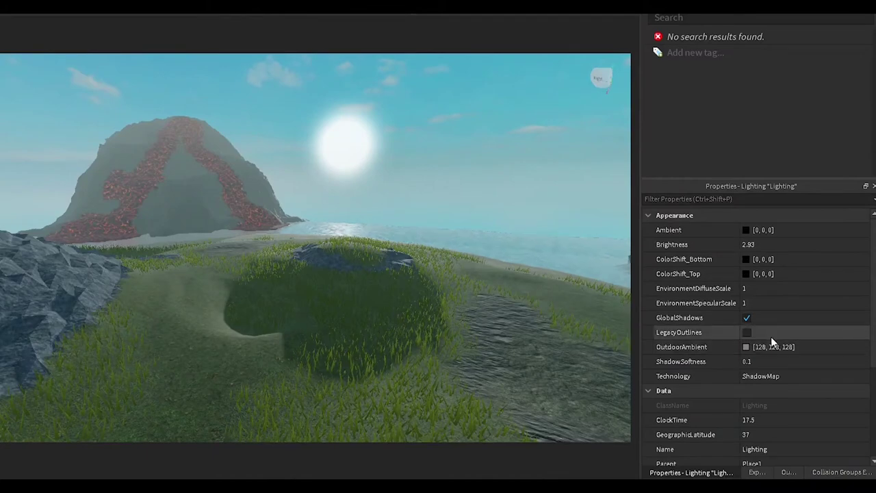
type("0")
left_click(759, 295)
type("0")
key("Return")
right_click_drag(437, 307, 438, 304)
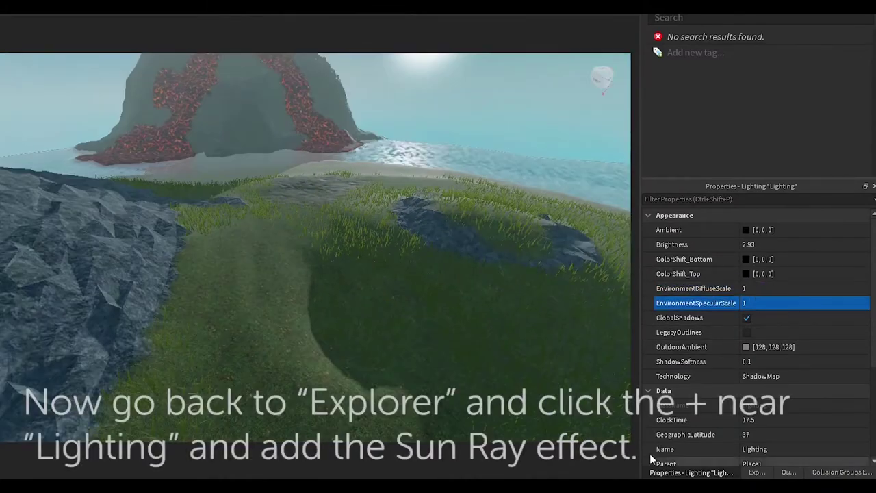
Insert a SunRays effect under Lighting and view the rays from the sun
left_click(757, 472)
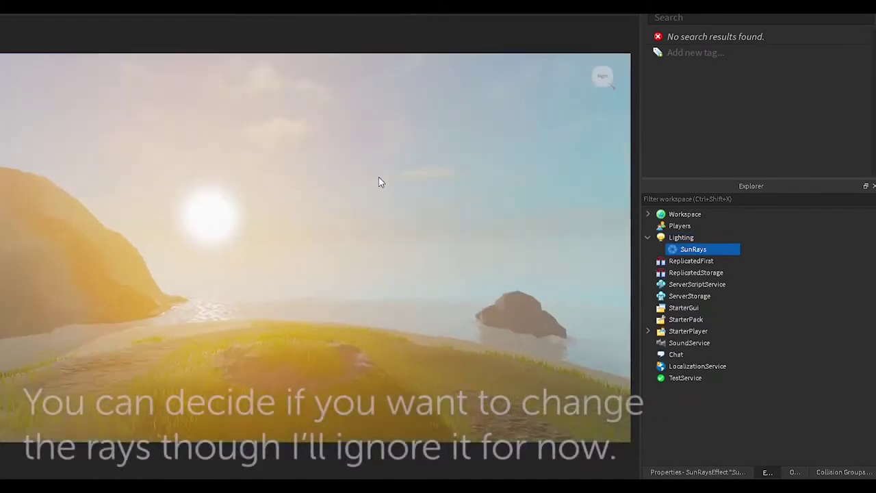
right_click_drag(377, 182, 382, 180)
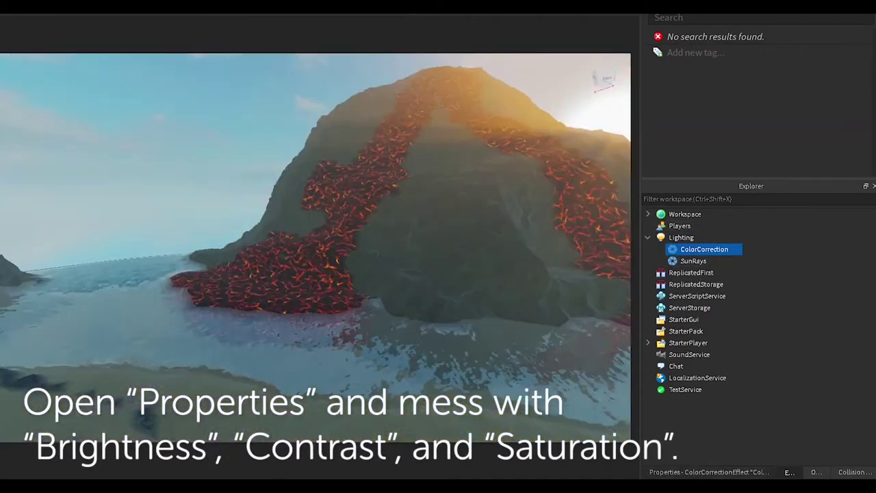
Give ColorCorrection contrast 0.2, saturation 0.1 and a warm 255, 253, 239 tint
left_click(710, 472)
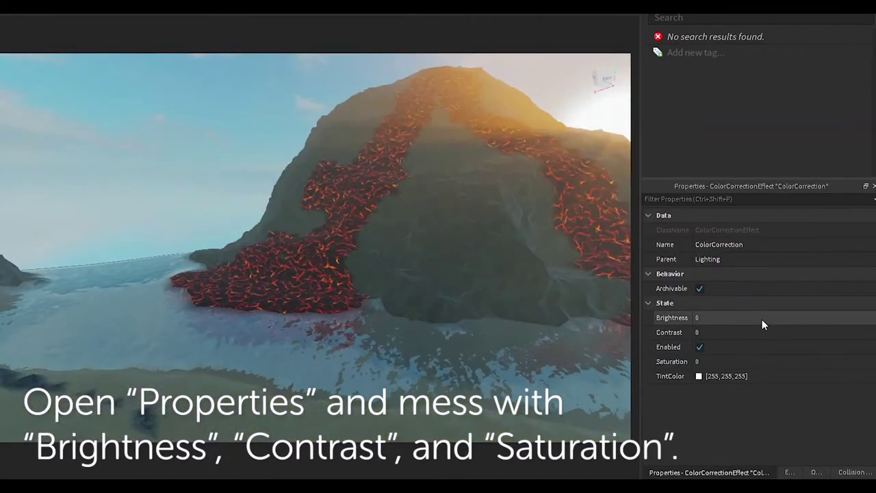
type(".1")
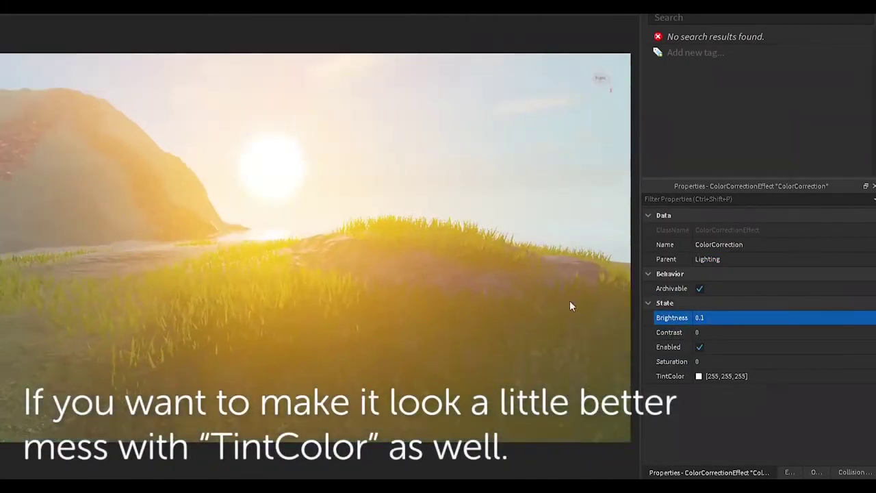
left_click(794, 334)
left_click_drag(813, 334, 816, 334)
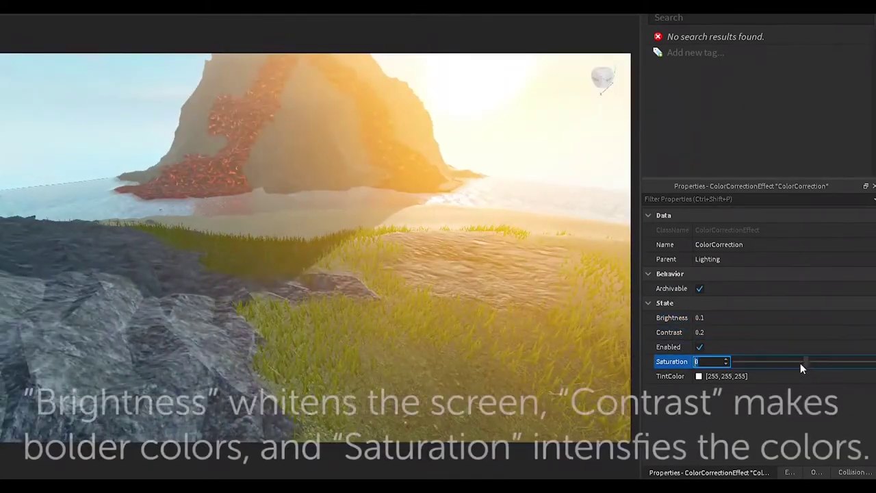
type("0.9")
left_click_drag(807, 361, 810, 362)
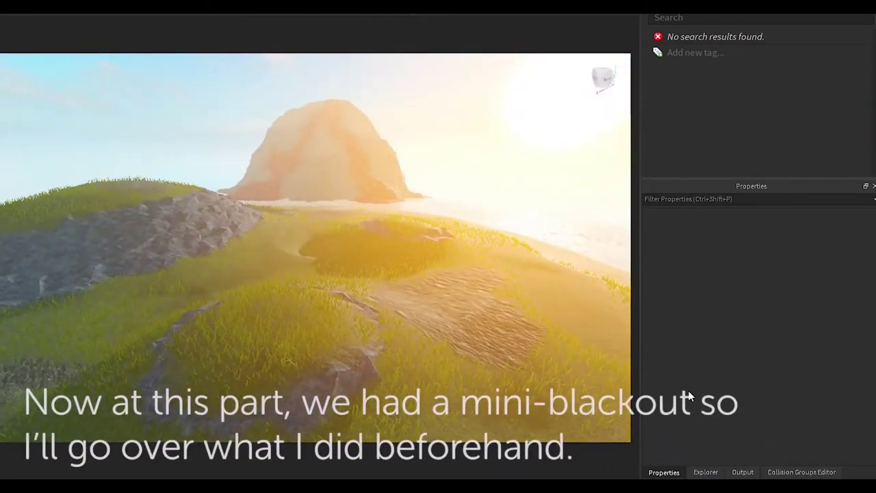
left_click(691, 473)
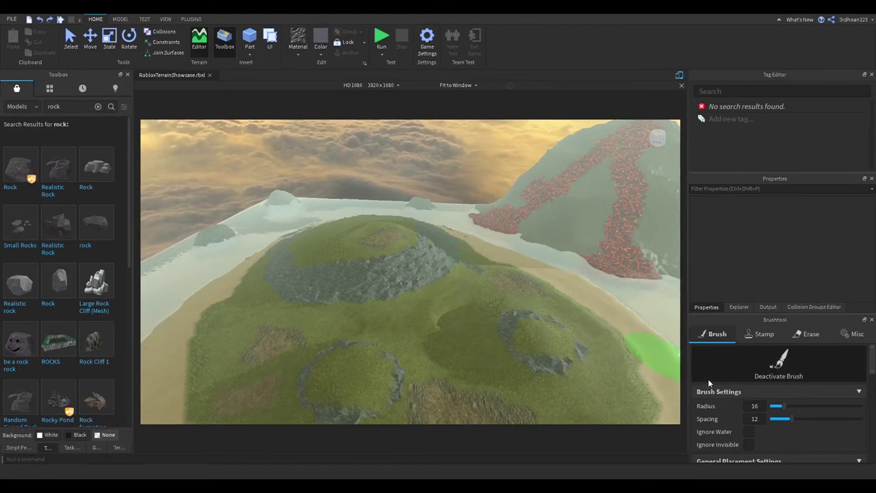
Set Brushtool spacing 15 and scale range 0.7–1.8, then paint Tree 1 across the island
scroll(714, 383, "down", 10)
scroll(716, 387, "up", 3)
scroll(716, 386, "down", 1)
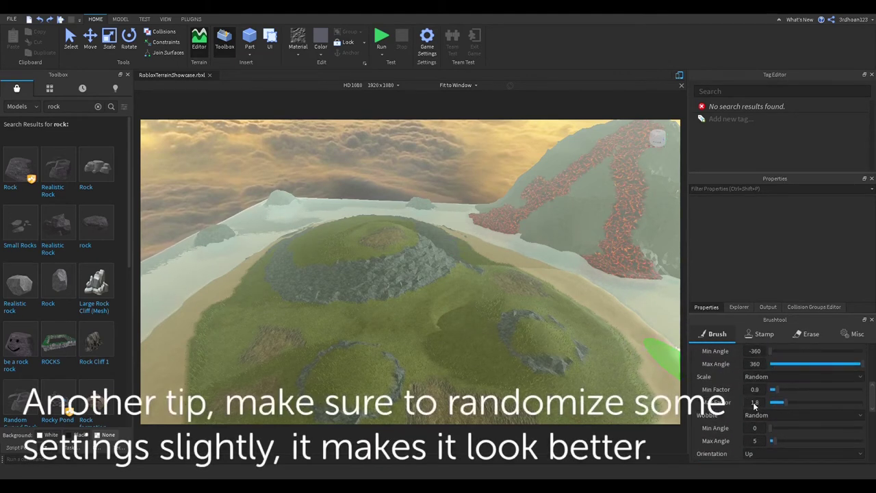
scroll(722, 415, "up", 1)
scroll(723, 414, "down", 1)
scroll(723, 415, "up", 2)
scroll(739, 439, "down", 2)
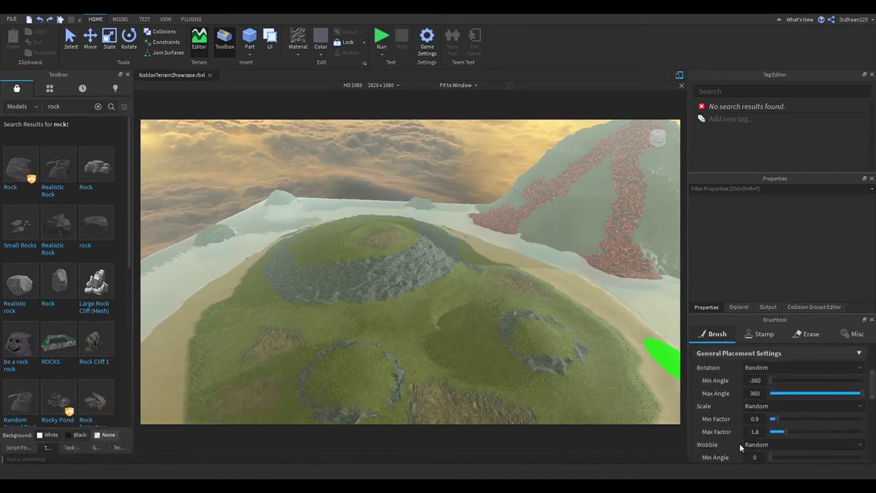
scroll(737, 441, "up", 2)
scroll(746, 432, "down", 2)
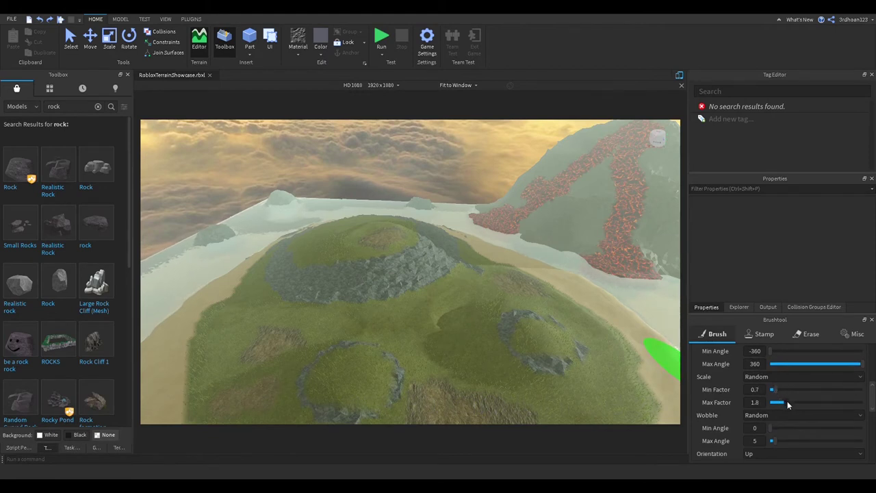
scroll(723, 404, "up", 2)
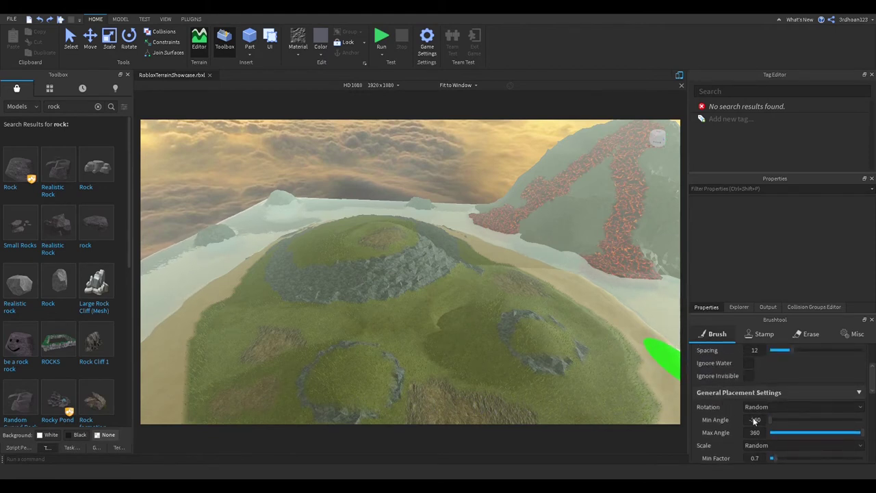
scroll(760, 425, "up", 1)
left_click_drag(788, 419, 797, 419)
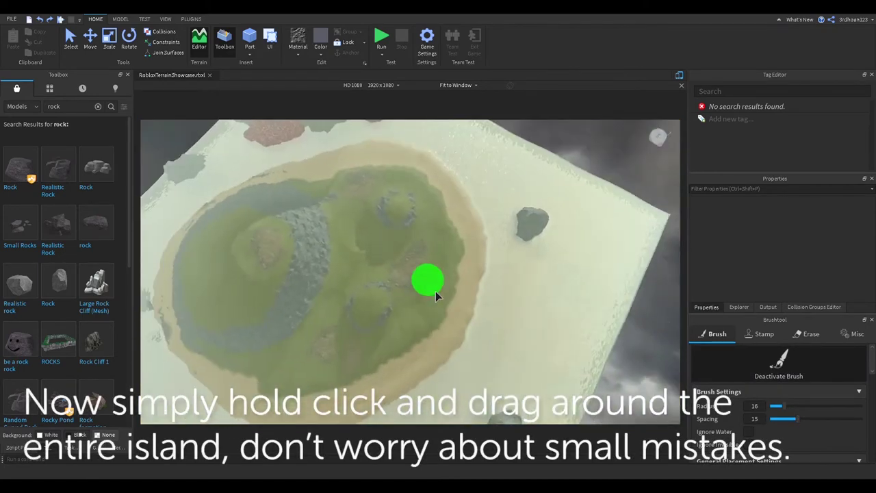
mouse_move(435, 291)
left_mouse_down()
mouse_move(394, 208)
mouse_move(304, 262)
mouse_move(393, 314)
mouse_move(431, 240)
mouse_move(469, 206)
mouse_move(458, 227)
mouse_move(500, 290)
mouse_move(501, 314)
mouse_move(503, 260)
mouse_move(478, 218)
mouse_move(439, 196)
mouse_move(414, 196)
mouse_move(348, 227)
mouse_move(307, 281)
mouse_move(308, 305)
mouse_move(335, 342)
mouse_move(366, 360)
mouse_move(430, 372)
mouse_move(478, 334)
mouse_move(445, 329)
mouse_move(465, 348)
mouse_move(411, 314)
left_mouse_up()
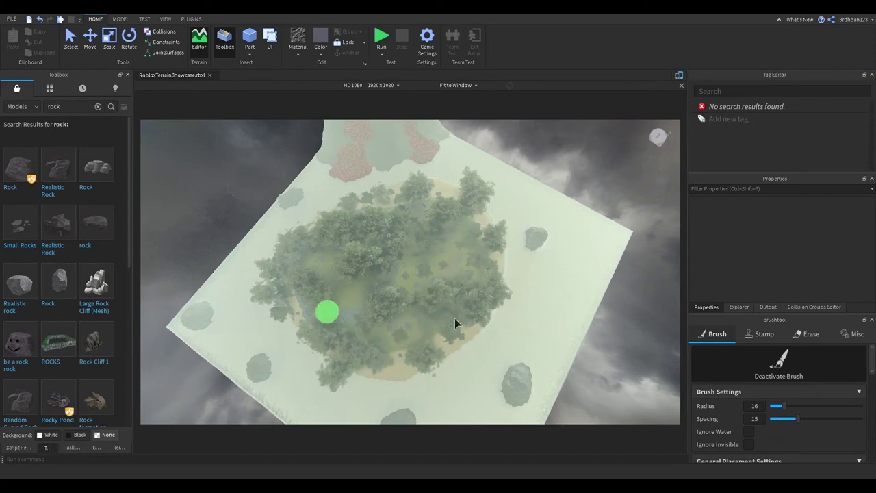
Select a rock on the shore and bring up Move handles to reposition it
scroll(342, 282, "up", 1)
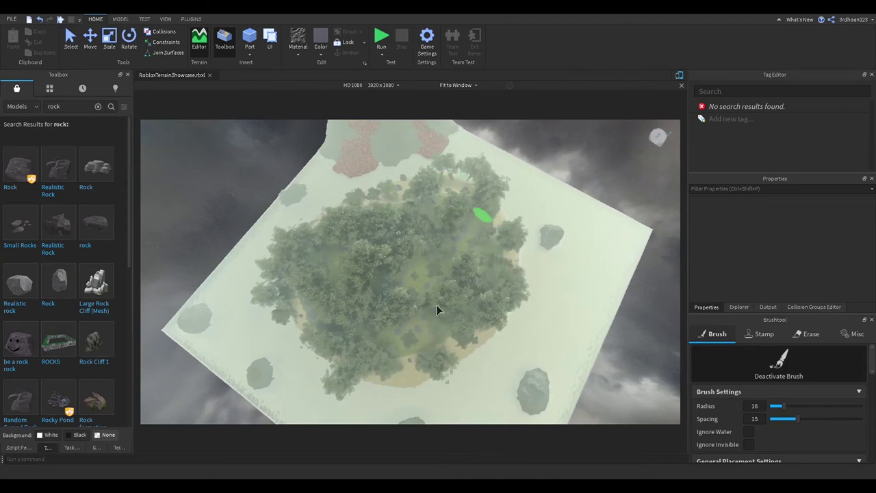
scroll(463, 293, "up", 10)
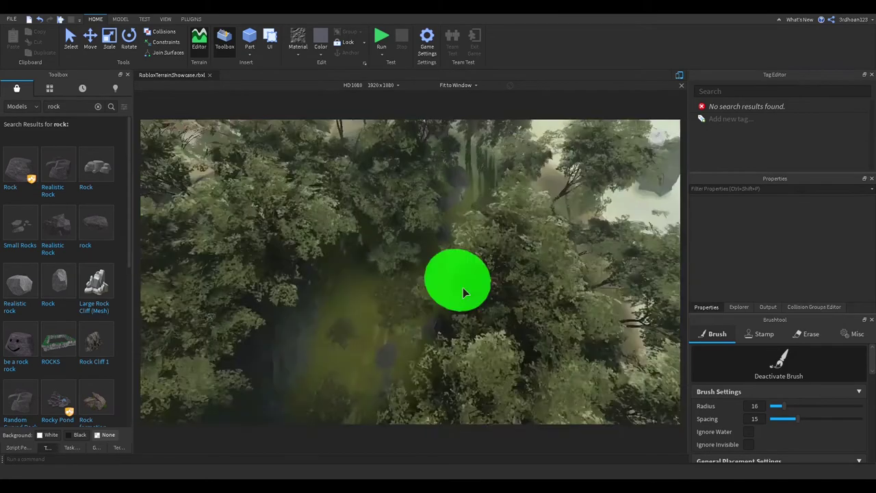
scroll(464, 293, "up", 10)
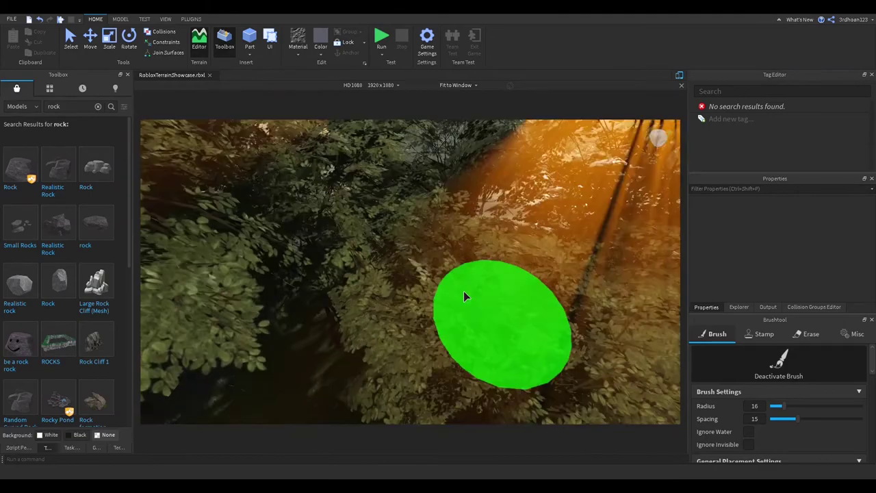
scroll(464, 295, "down", 10)
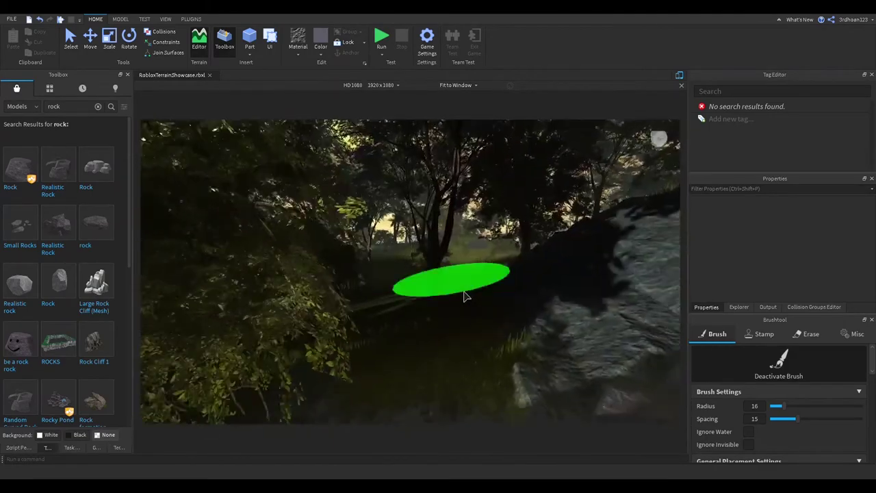
scroll(463, 296, "down", 5)
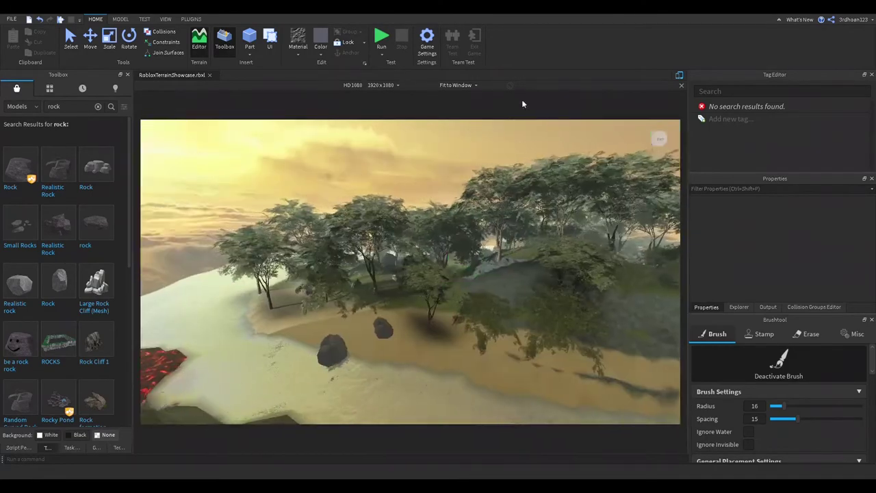
scroll(419, 274, "up", 6)
left_click(394, 274)
key("ctrl+3")
right_click_drag(392, 274, 410, 278)
right_click_drag(356, 259, 452, 304)
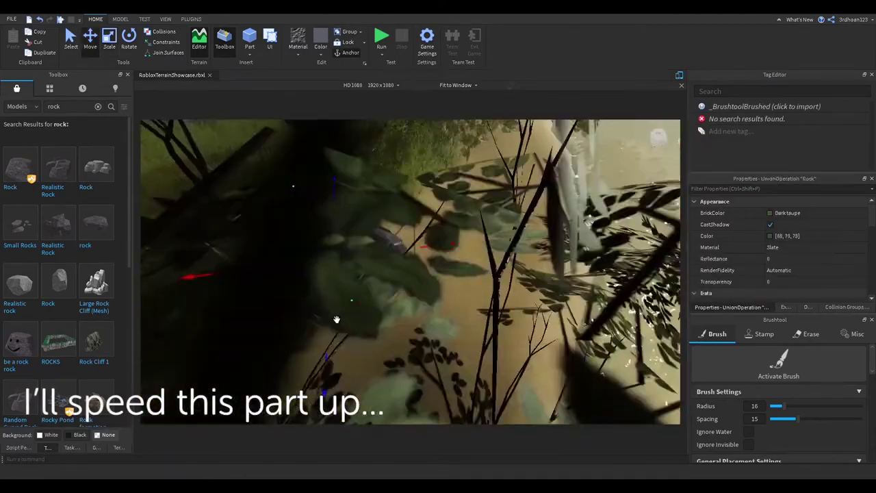
Select individual trees and bushes along the shore to check their placement
left_click(319, 255)
right_click_drag(319, 255, 394, 201)
left_click(411, 288)
left_click(426, 297)
left_click(496, 311)
right_click_drag(496, 311, 445, 274)
Pick out single rocks on the beach, then pull back to view the whole island
left_click(725, 269, "shift")
left_click(519, 245)
right_click_drag(518, 245, 409, 216)
left_click(411, 260)
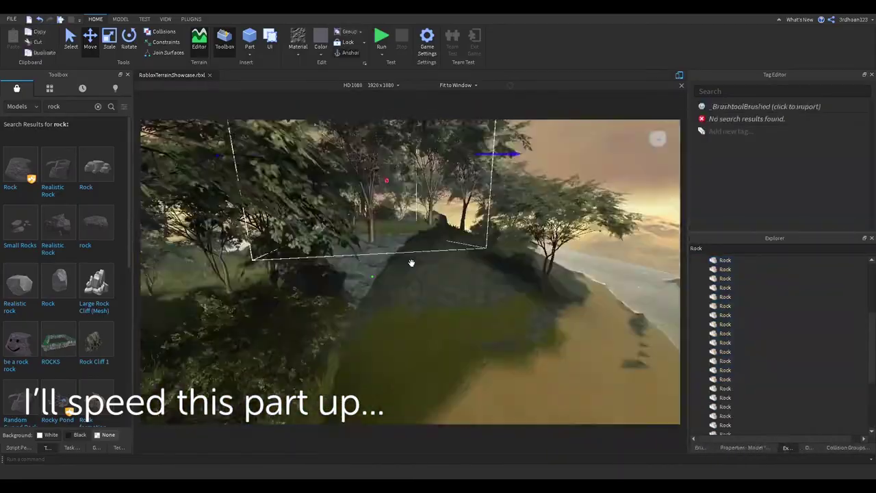
right_click_drag(411, 260, 364, 352)
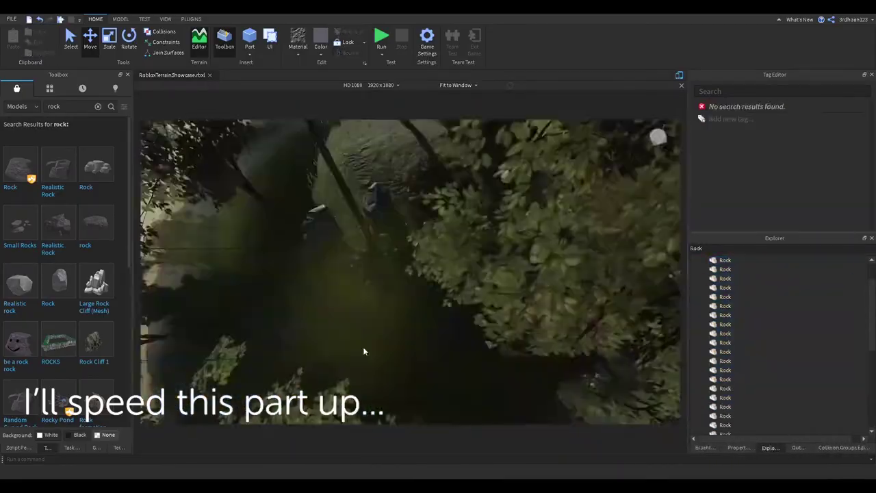
scroll(360, 358, "down", 10)
scroll(444, 214, "up", 10)
right_click_drag(445, 213, 456, 280)
scroll(456, 280, "down", 10)
Filter Explorer for 'Roc' and group every Rock into a Rocks model
type("Roc")
left_click(718, 270)
left_click(725, 379, "shift")
key("f")
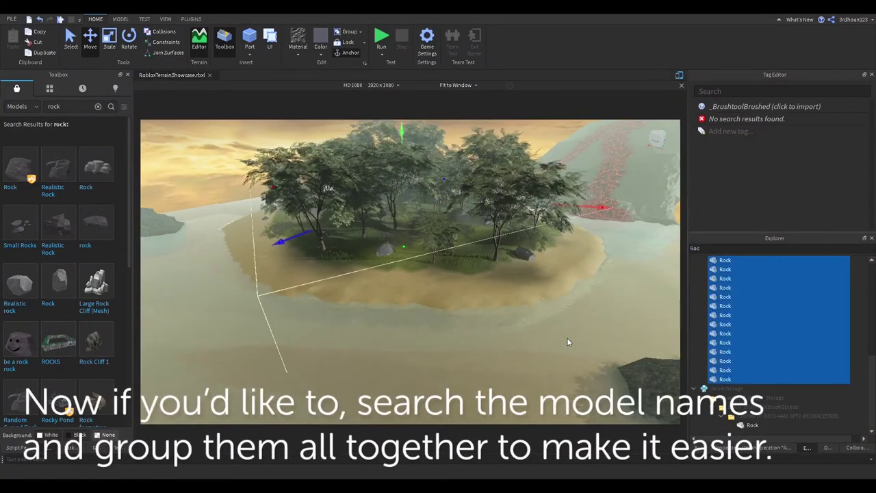
key("ctrl+g")
Group all Tree 1 entries into a Trees model and all Bush entries into another
left_click(729, 248)
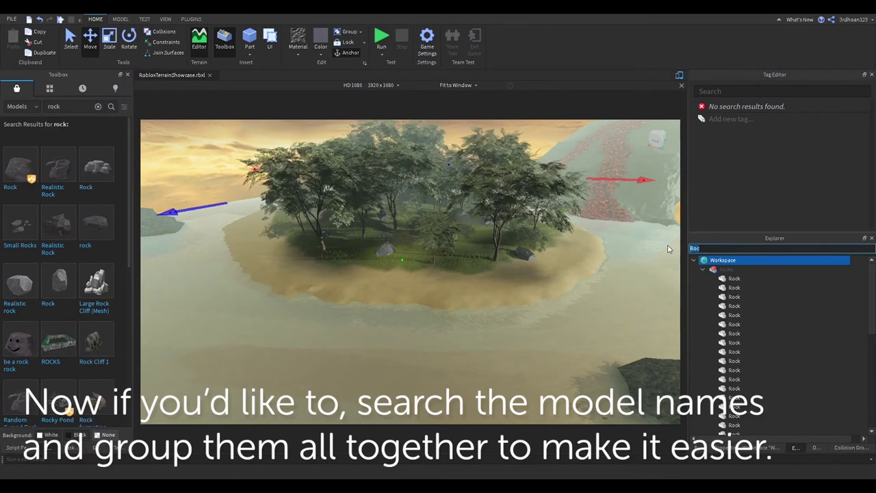
left_click(726, 269)
scroll(732, 284, "down", 5)
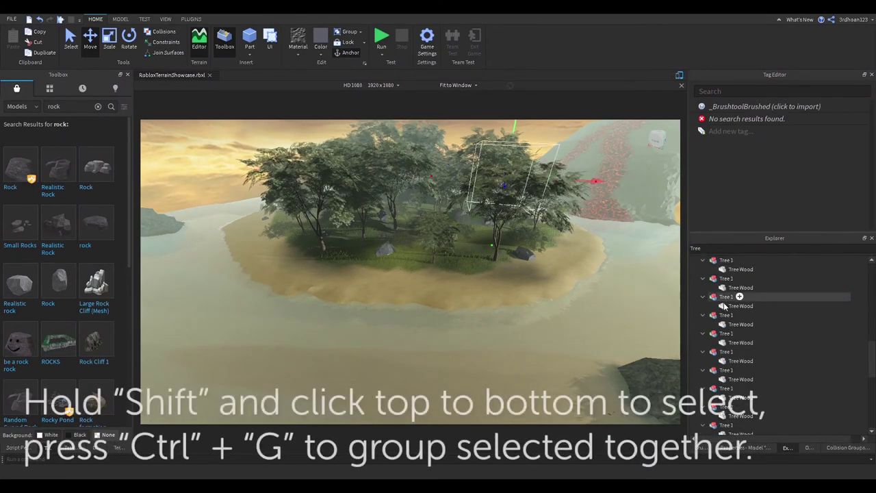
left_click(726, 361, "shift")
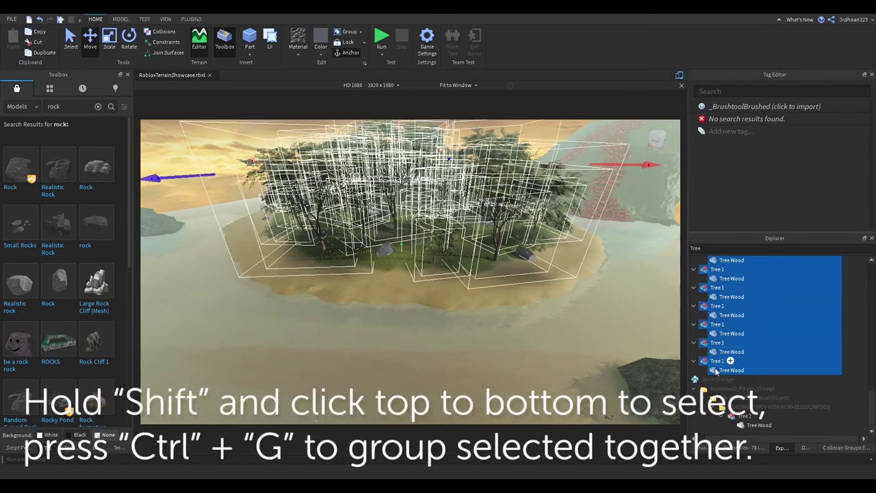
left_click(726, 249)
type("1")
left_click(726, 269)
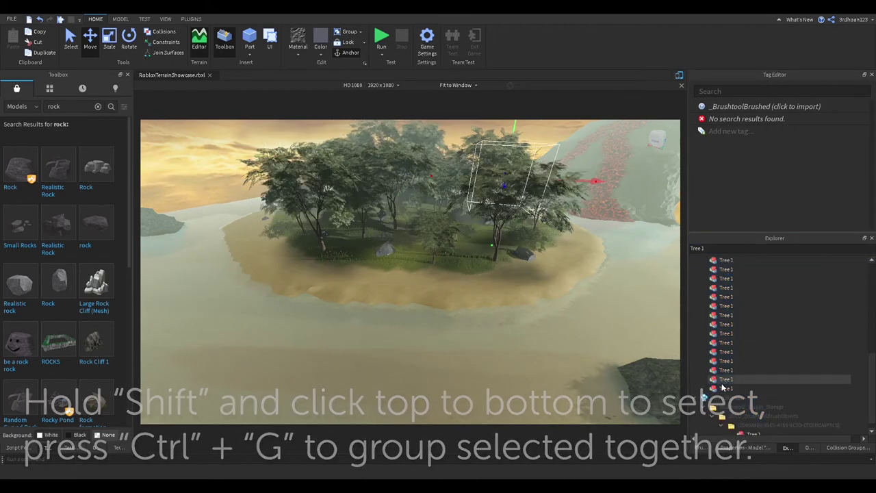
left_click(724, 388, "shift")
key("ctrl+g")
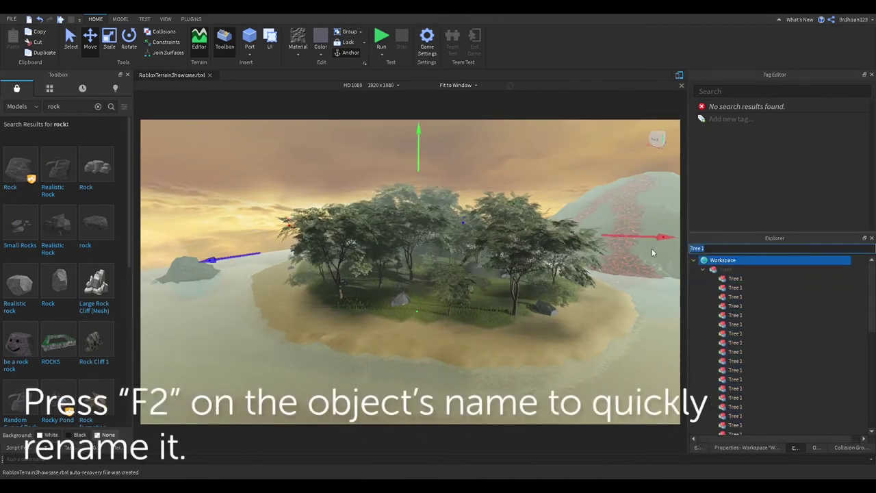
left_click(726, 380, "shift")
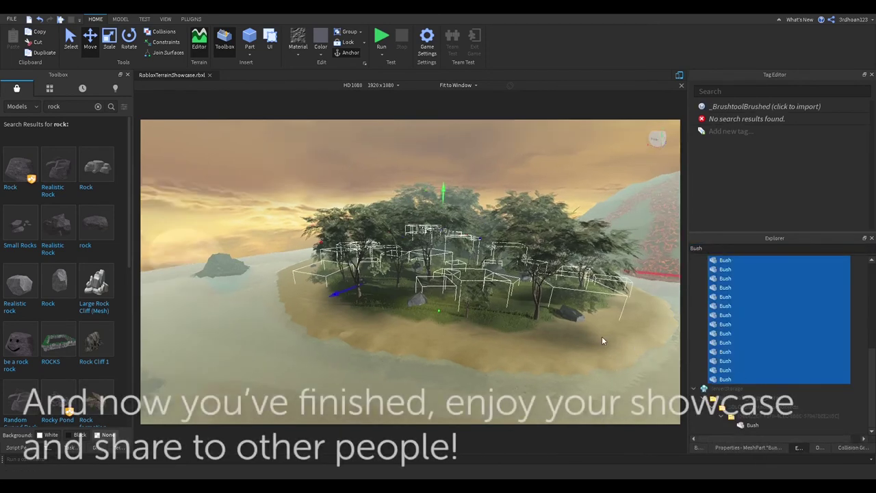
key("ctrl+g")
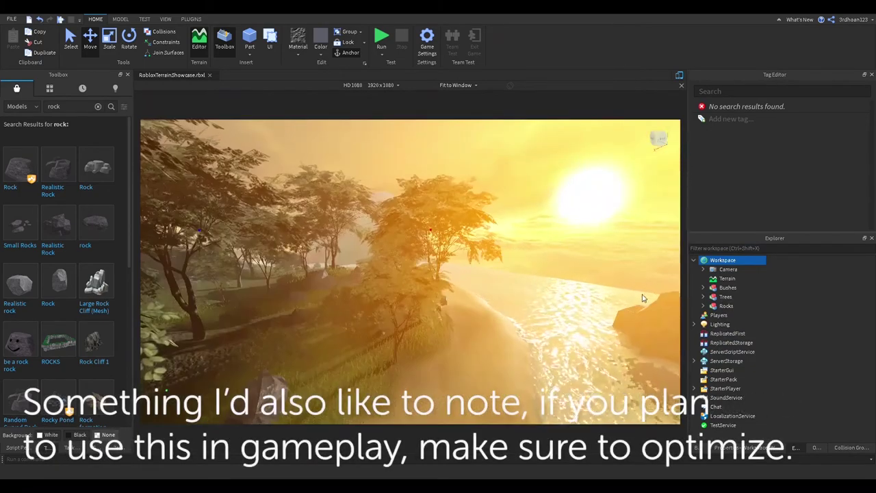
Scroll Explorer to the bush group to finish naming it Bushes
scroll(639, 292, "down", 3)
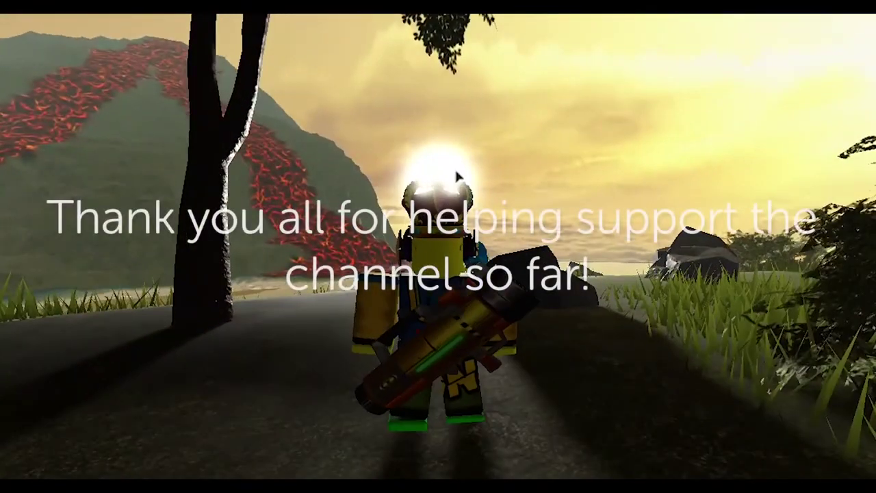
key("Escape")
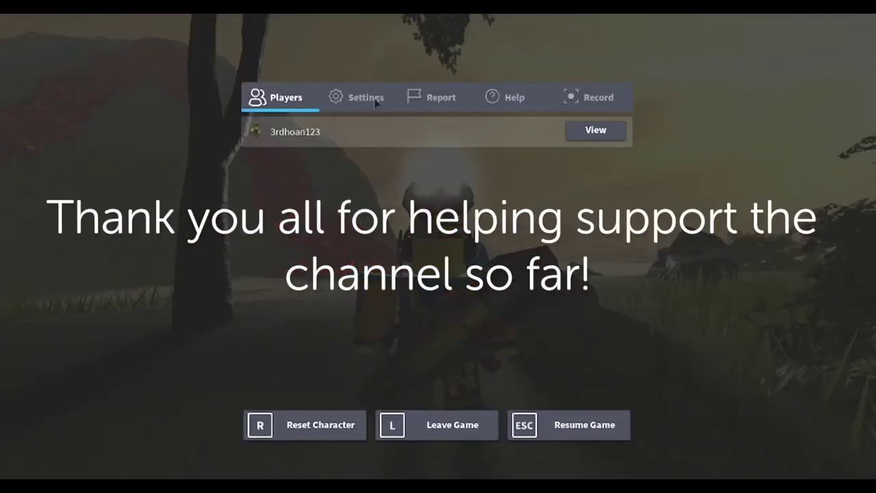
left_click(376, 102)
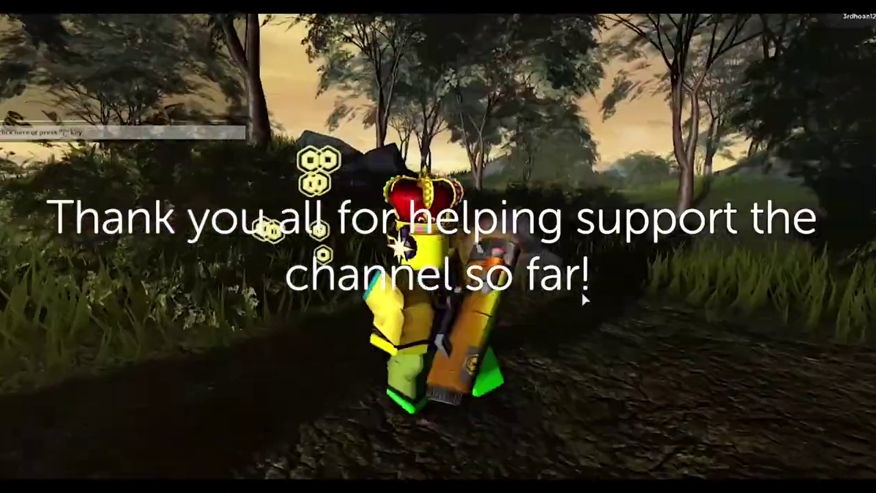